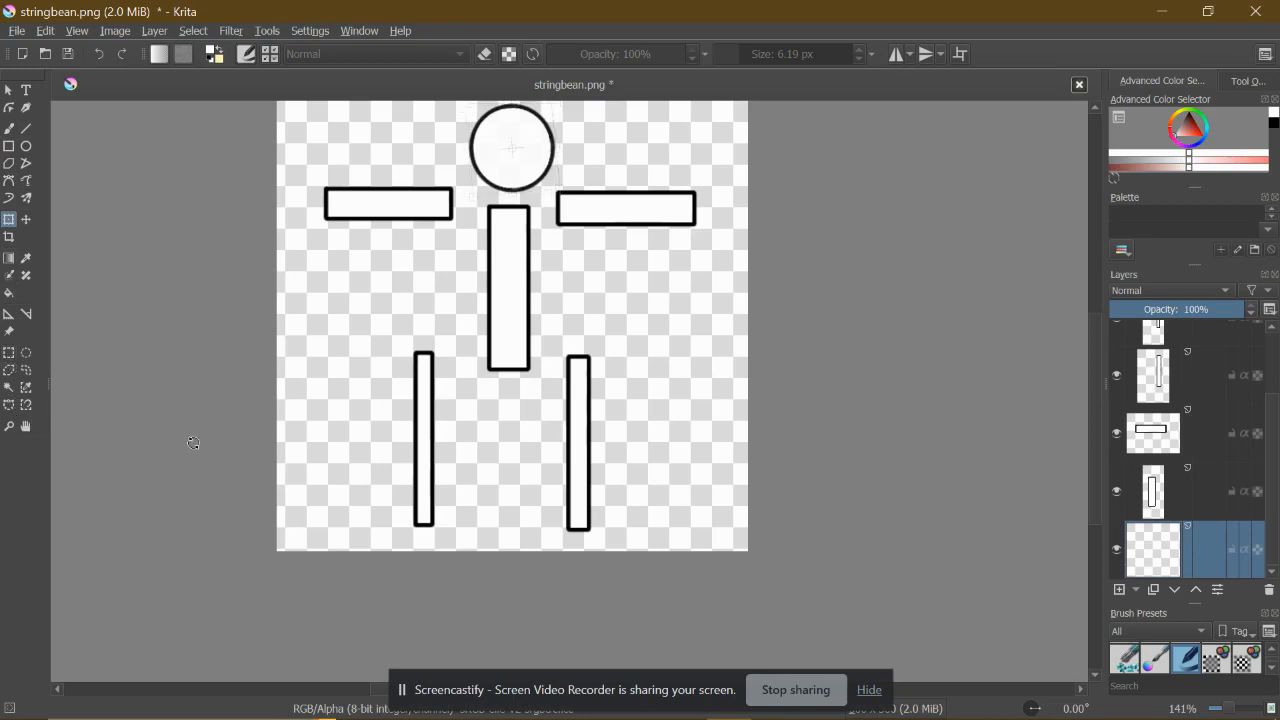
# Examine the stick figure's separated body parts and the individual layers they are drawn on.
pyautogui.click(26, 427)
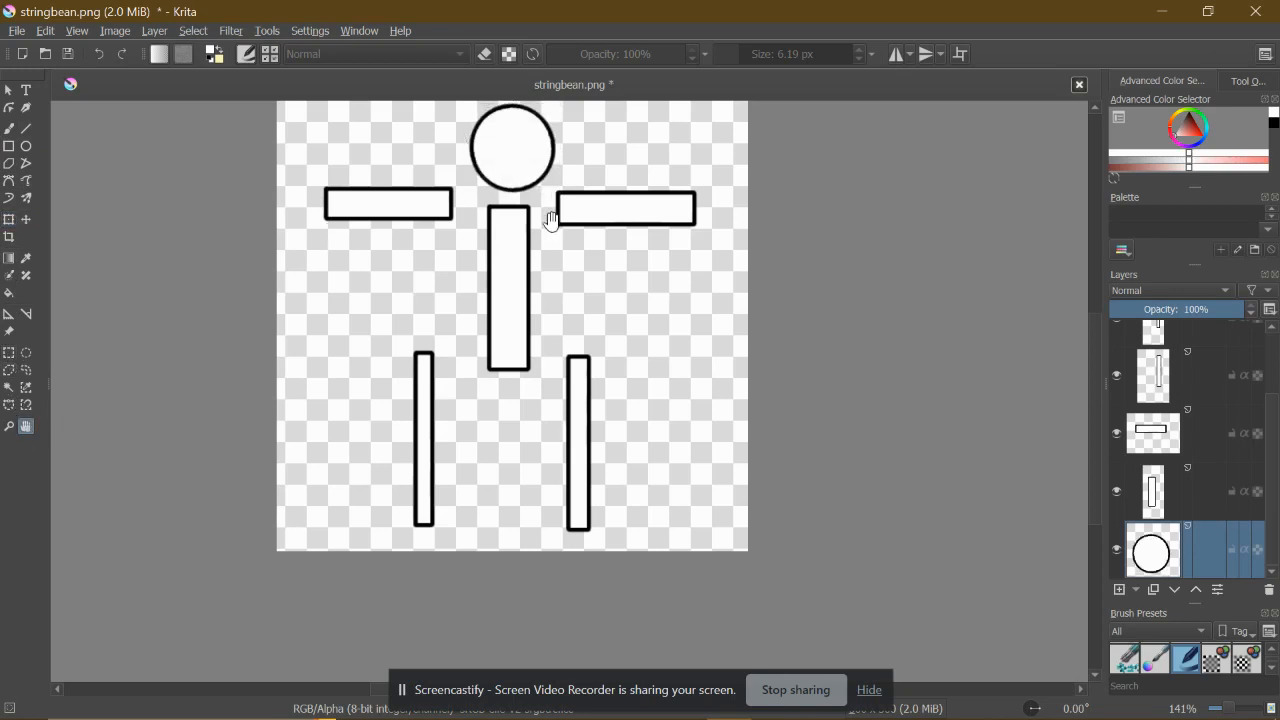
pyautogui.keyDown('ctrl'); pyautogui.scroll(-1, 443, 366); pyautogui.keyUp('ctrl')
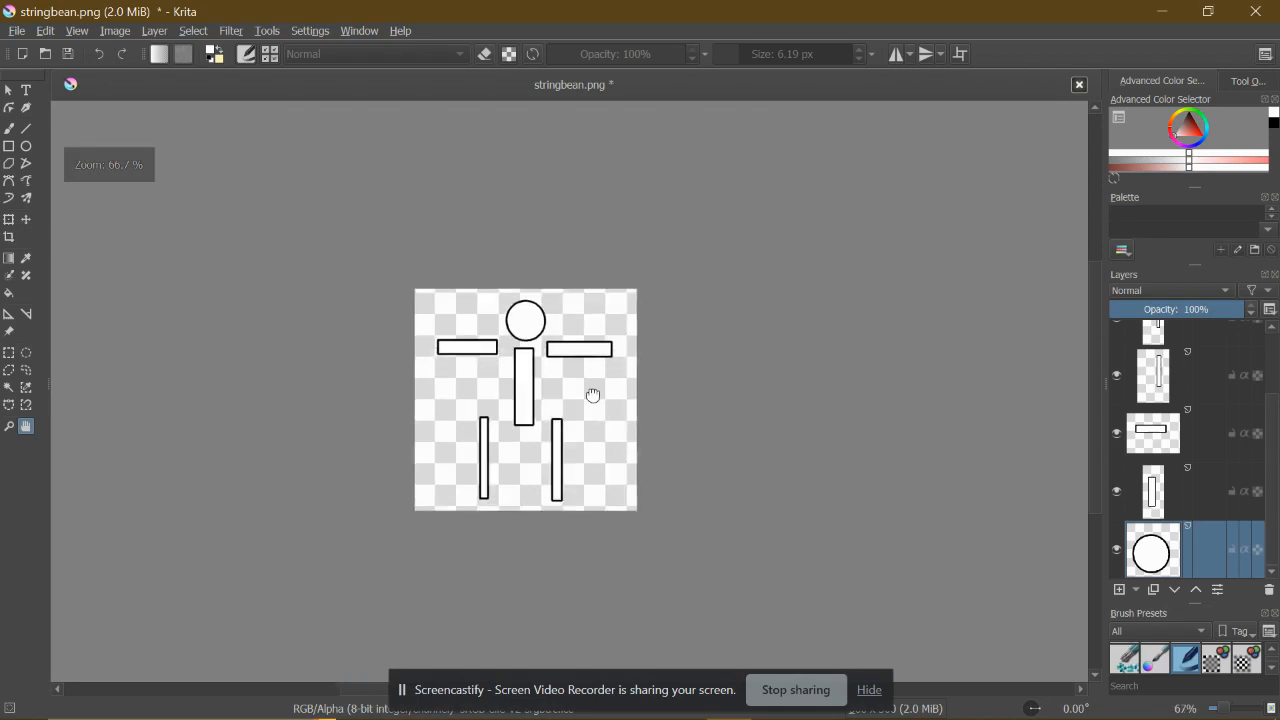
pyautogui.keyDown('ctrl'); pyautogui.scroll(2, 481, 362); pyautogui.keyUp('ctrl')
pyautogui.moveTo(672, 437); pyautogui.dragTo(686, 405)
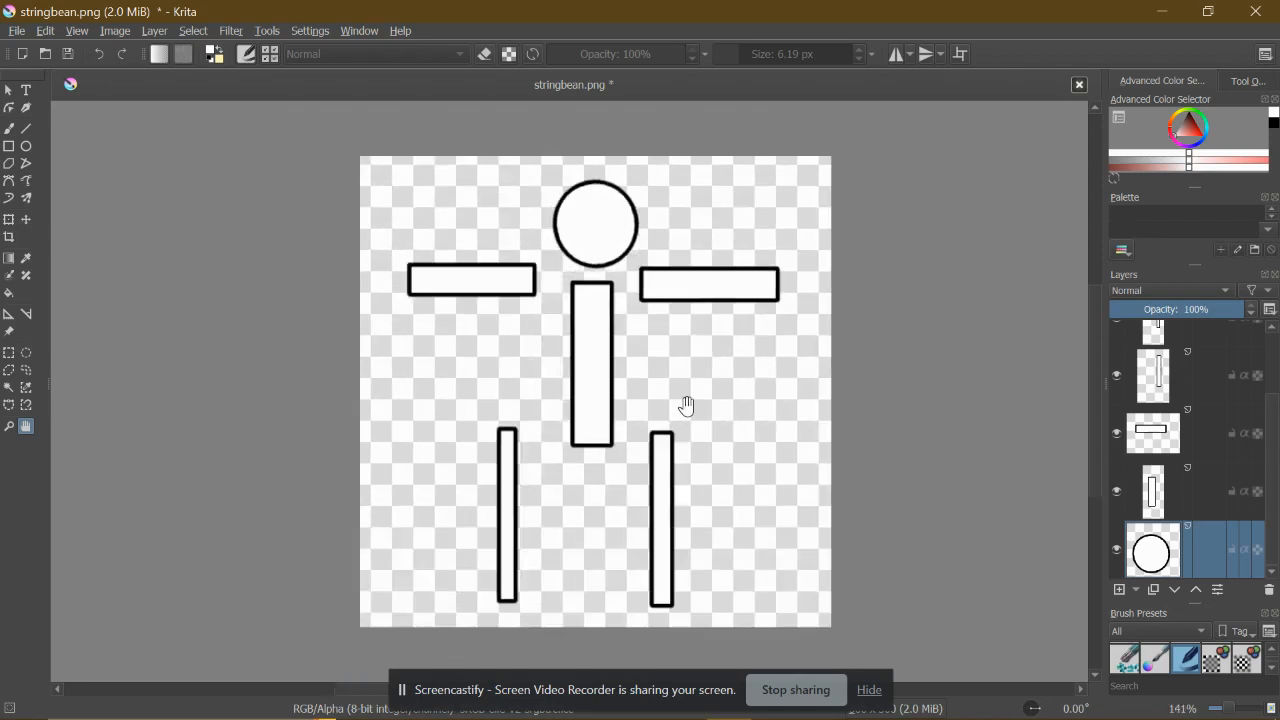
pyautogui.click(1160, 492)
pyautogui.click(1166, 440)
pyautogui.click(1151, 495)
pyautogui.click(1140, 558)
# Switch to Unity and examine the Oliver character up close in the scene.
pyautogui.moveTo(630, 712)
pyautogui.click(670, 702)
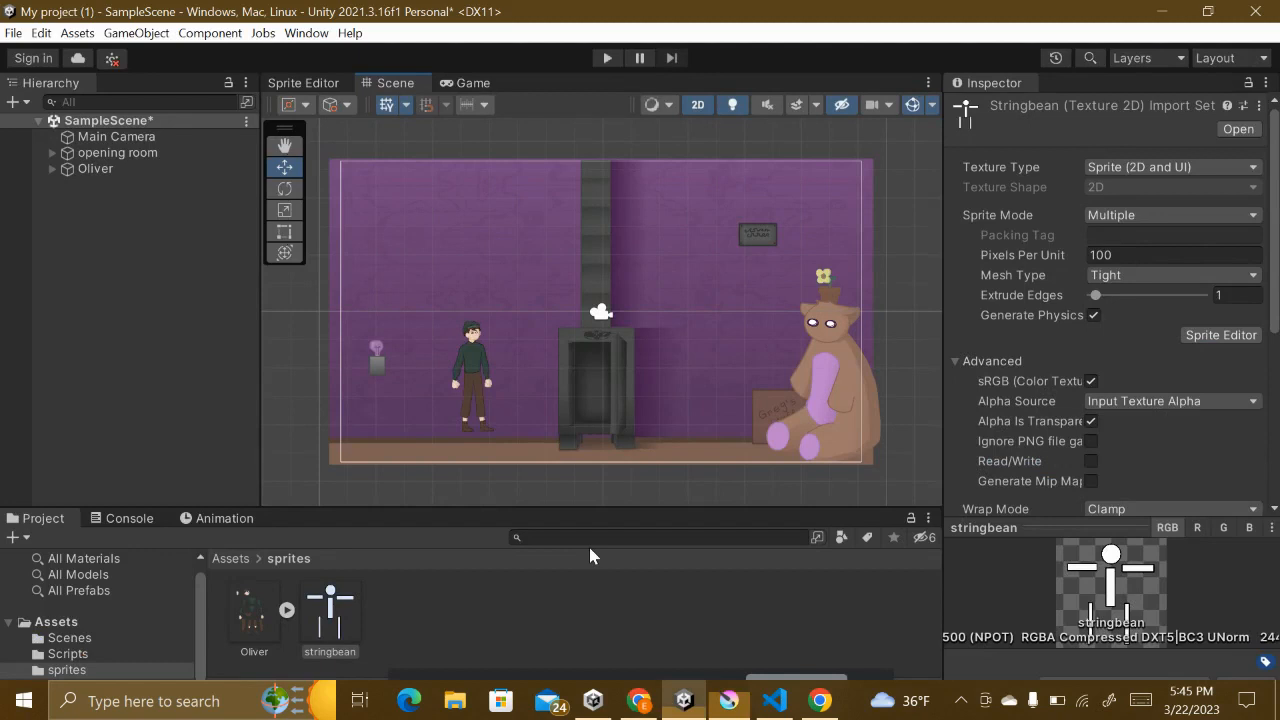
pyautogui.scroll(5, 476, 348)
pyautogui.scroll(2, 478, 350)
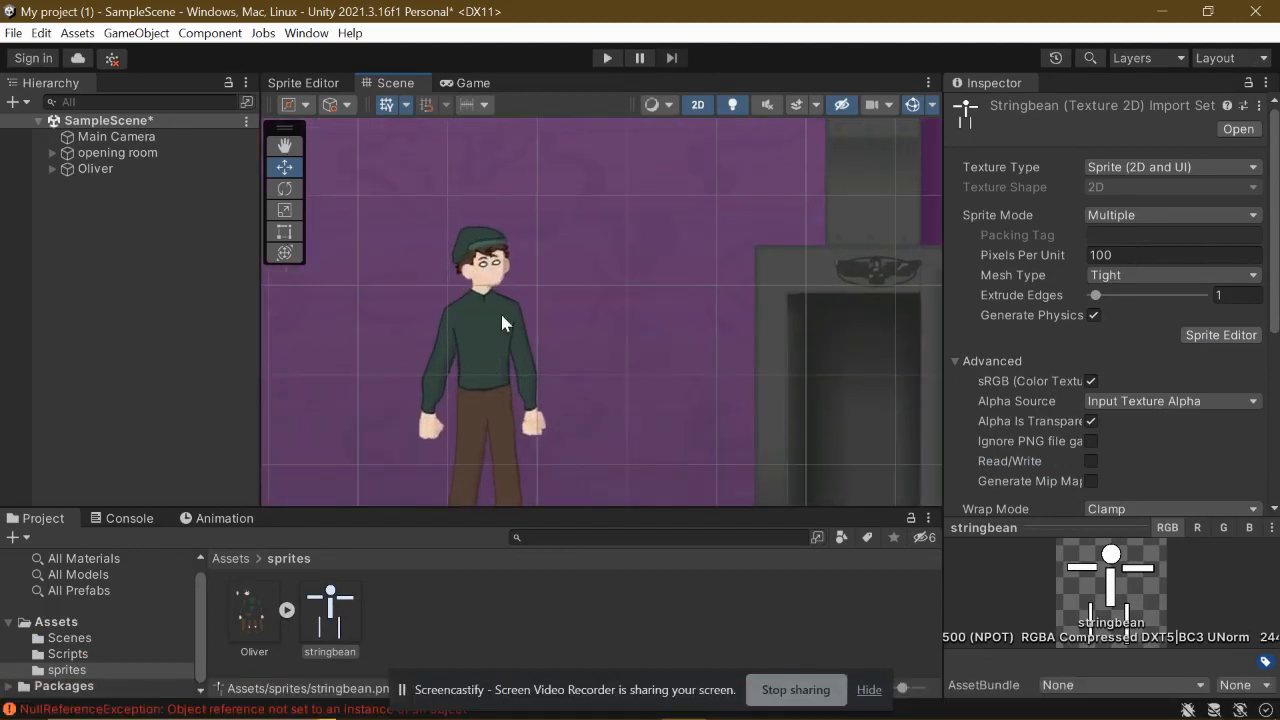
pyautogui.scroll(2, 500, 311)
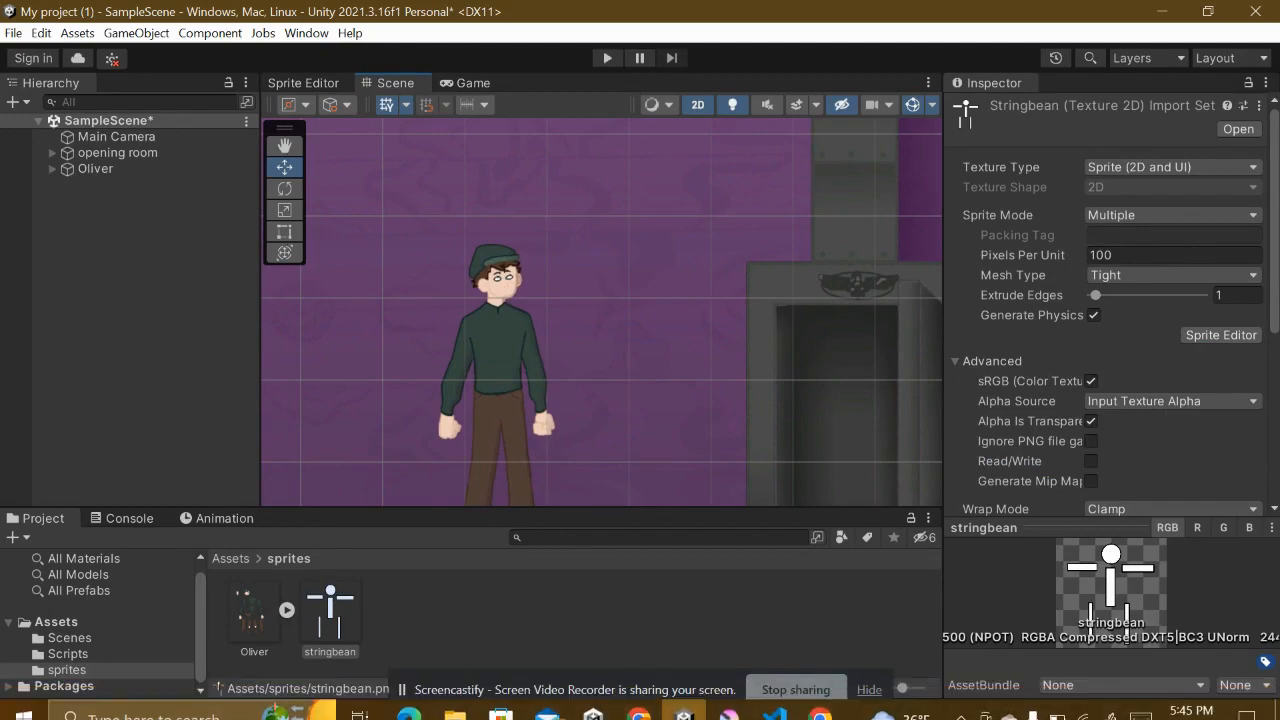
# Switch to Krita and go through the layers, checking that each body part sits apart on its own layer.
pyautogui.moveTo(680, 718)
pyautogui.click(729, 710)
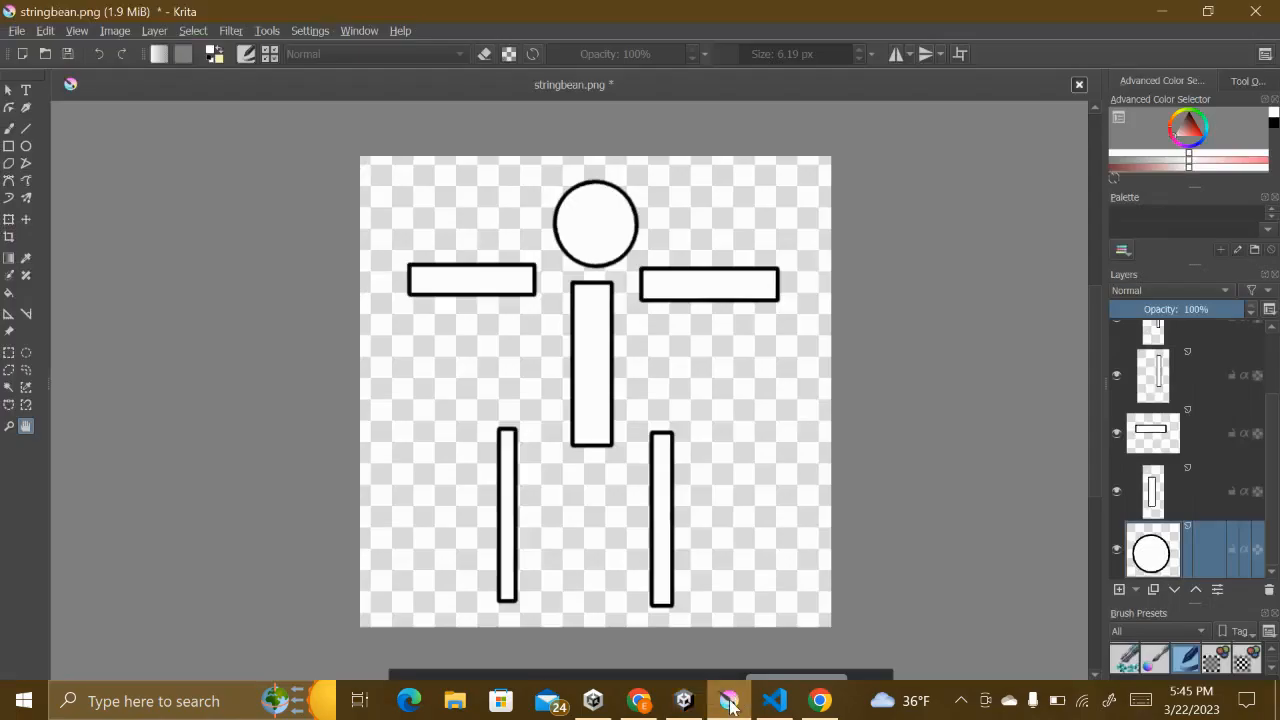
pyautogui.scroll(-1, 587, 431)
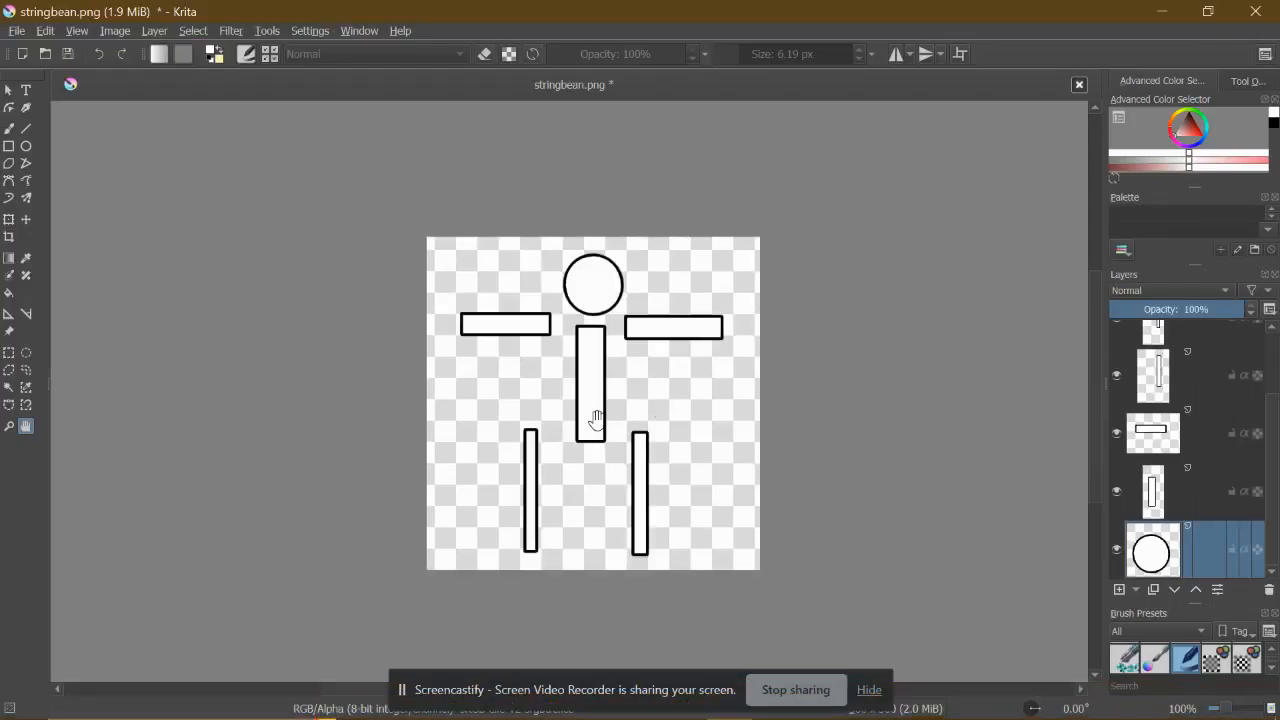
pyautogui.scroll(1, 597, 420)
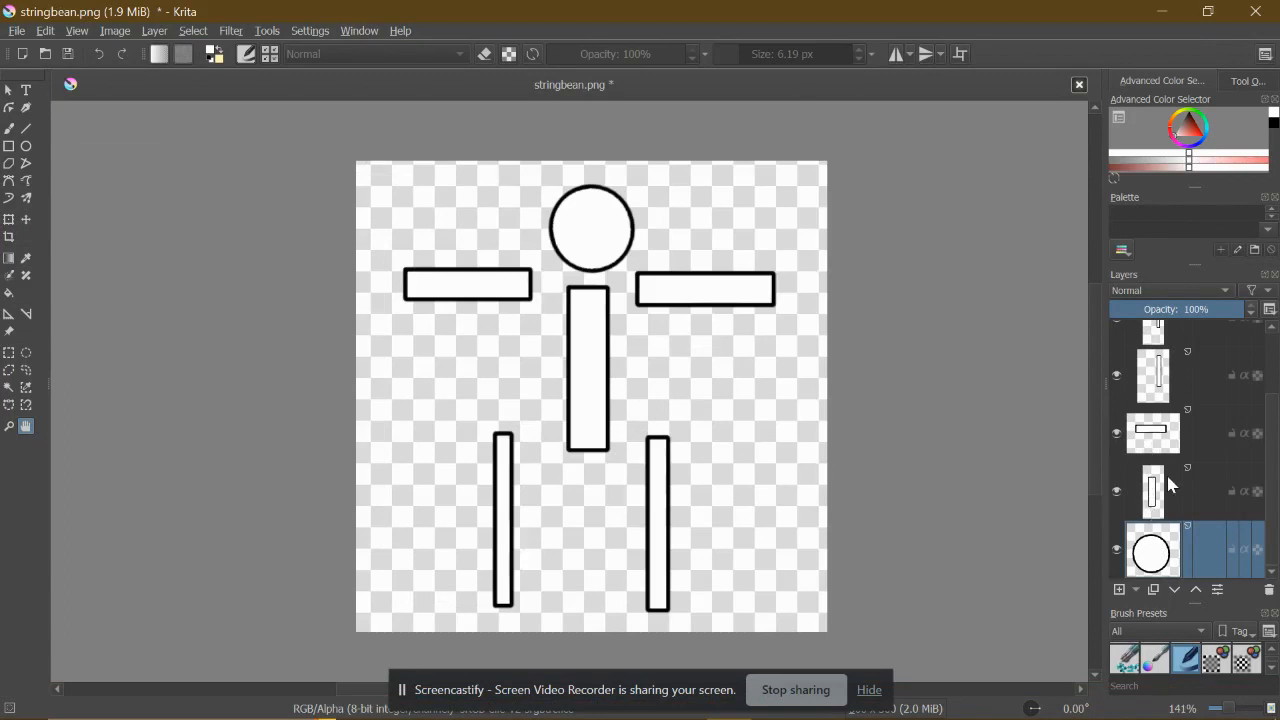
pyautogui.scroll(2, 1170, 484)
pyautogui.click(1160, 364)
pyautogui.click(1155, 425)
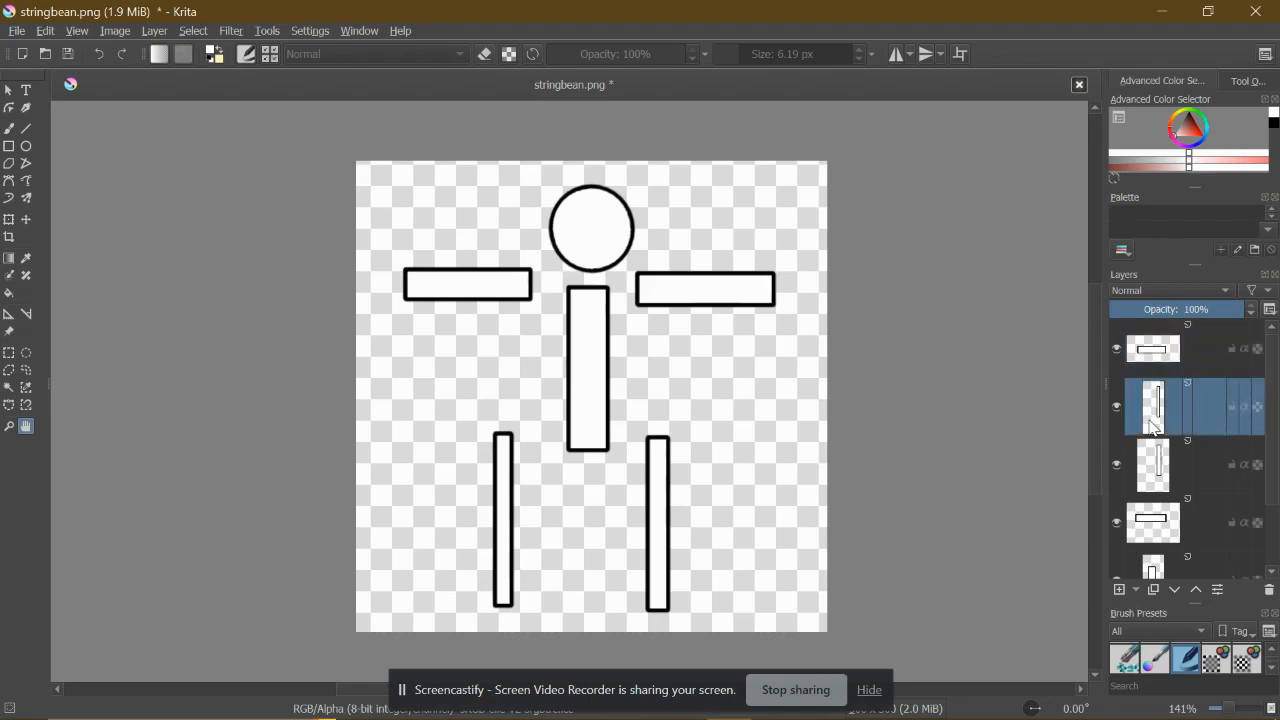
pyautogui.click(1155, 485)
pyautogui.scroll(-2, 1148, 515)
pyautogui.click(1152, 495)
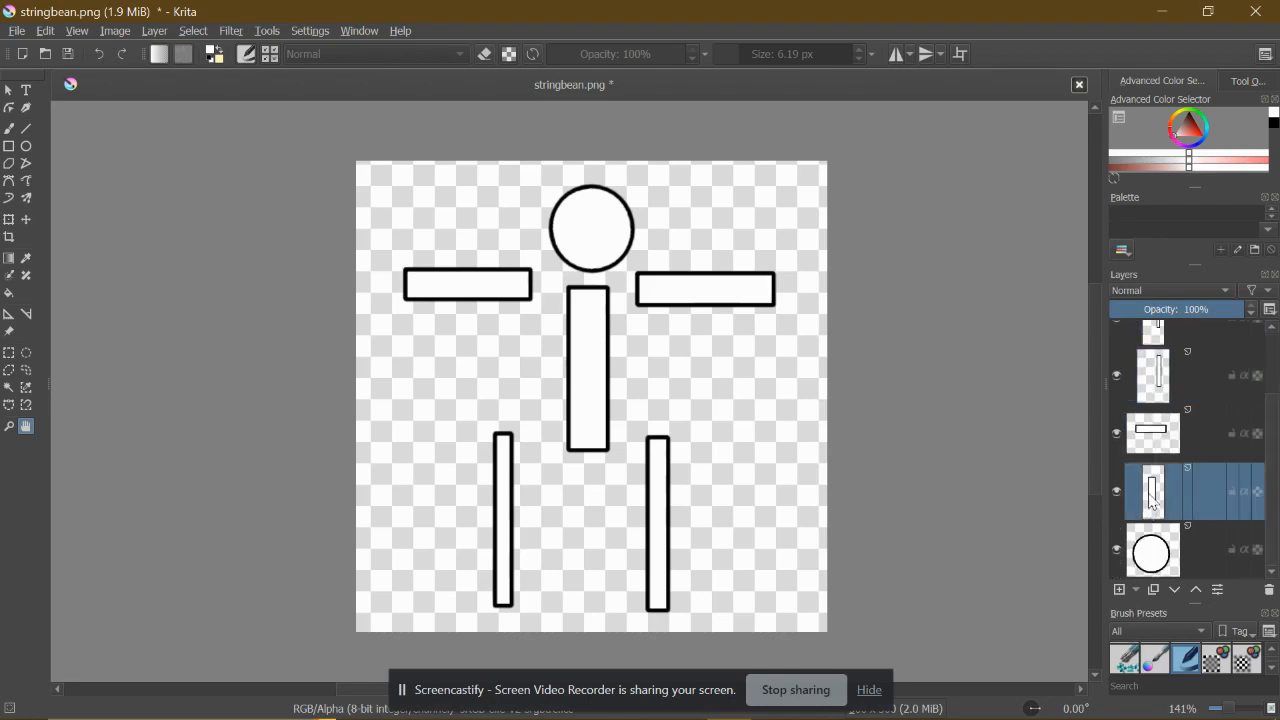
pyautogui.click(1164, 437)
pyautogui.click(1152, 392)
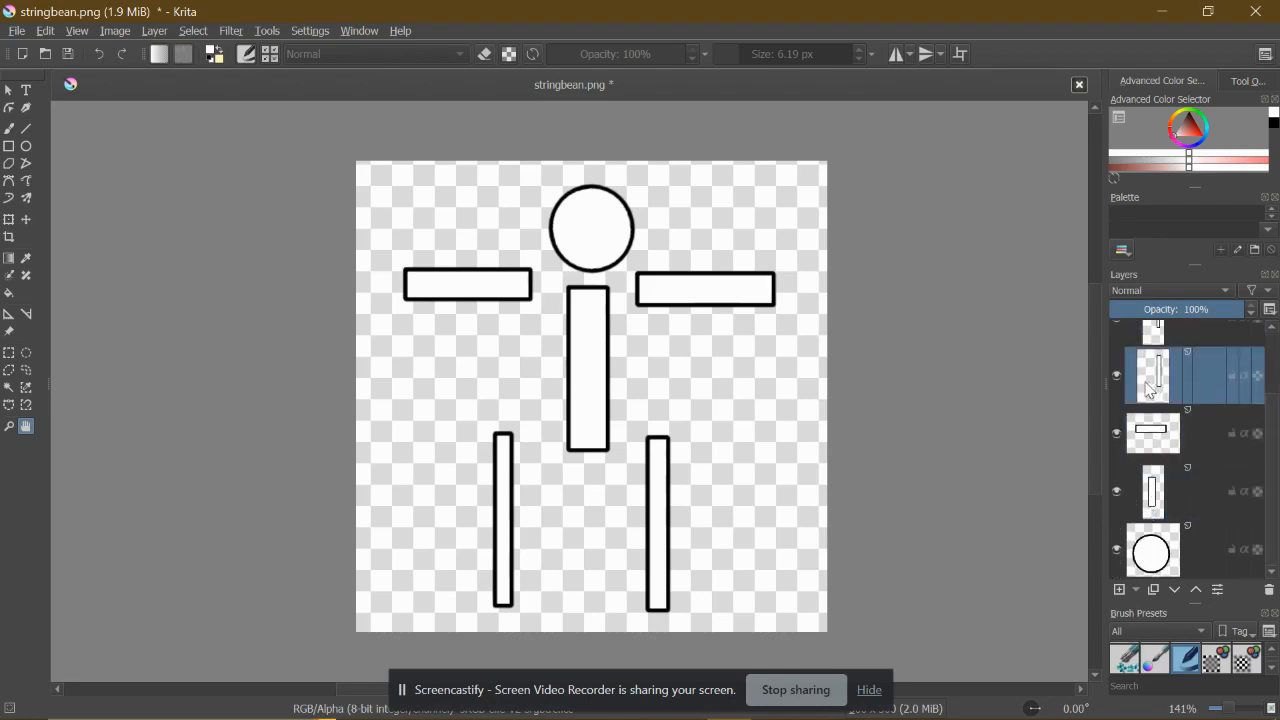
pyautogui.scroll(2, 1150, 436)
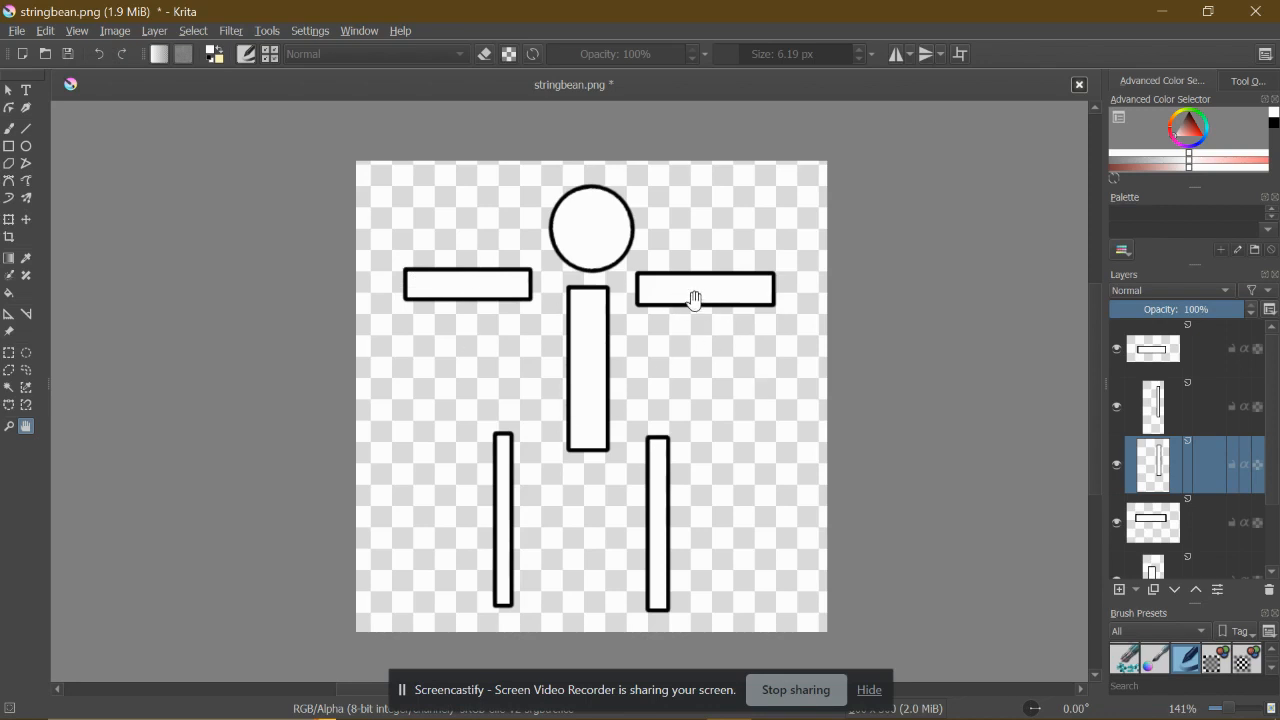
pyautogui.scroll(-1, 612, 413)
pyautogui.scroll(1, 612, 413)
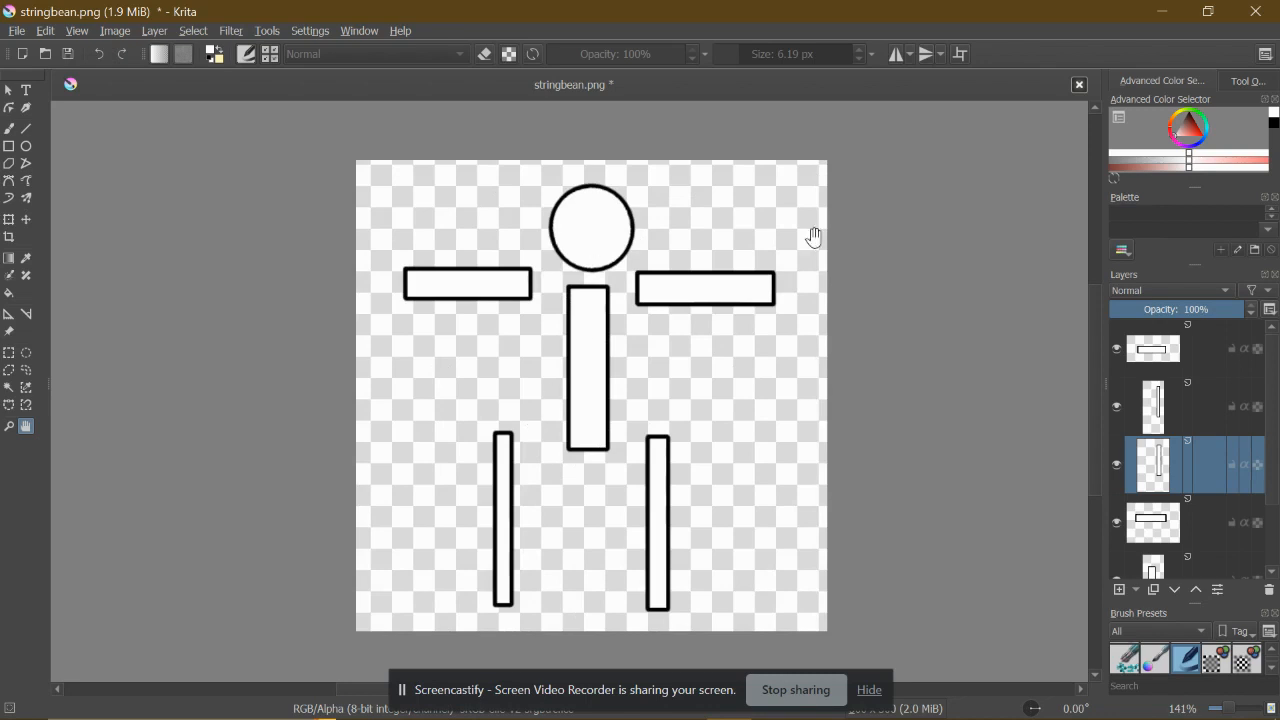
pyautogui.scroll(-2, 1185, 453)
pyautogui.scroll(2, 1180, 459)
# Review the file formats offered for saving the stringbean image and leave without saving.
pyautogui.click(17, 31)
pyautogui.moveTo(77, 31)
pyautogui.moveTo(17, 31)
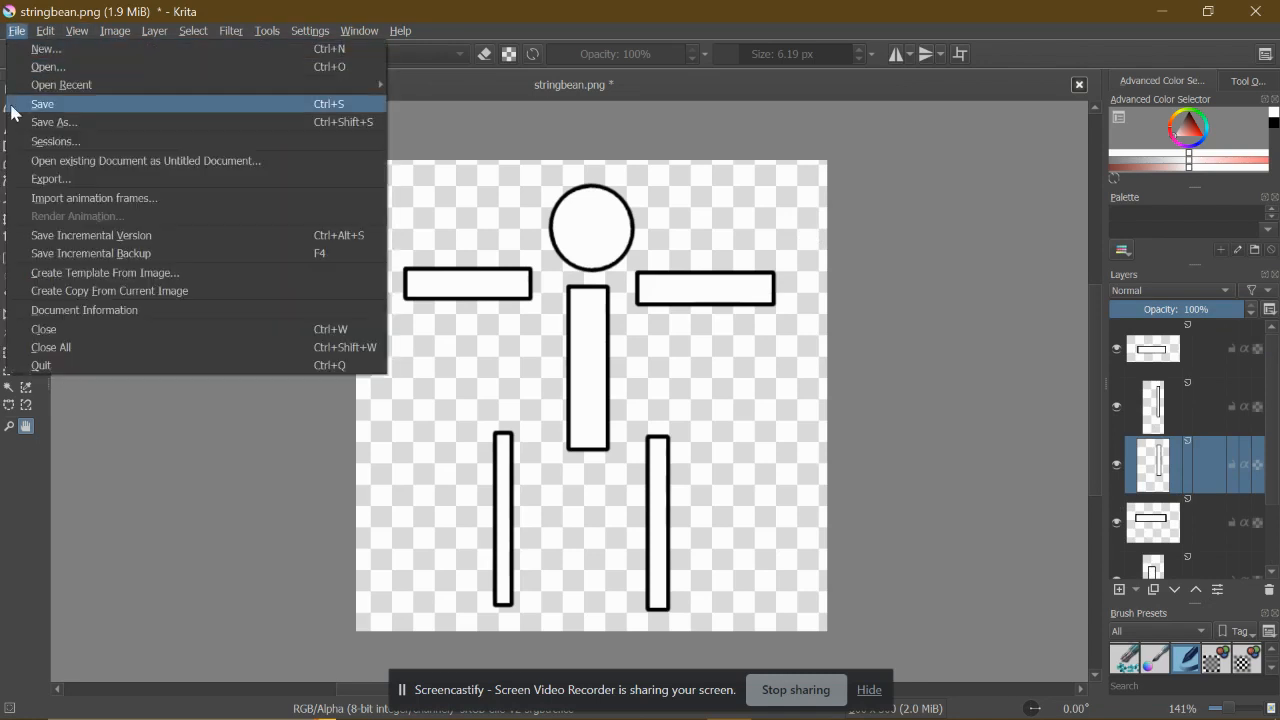
pyautogui.click(121, 115)
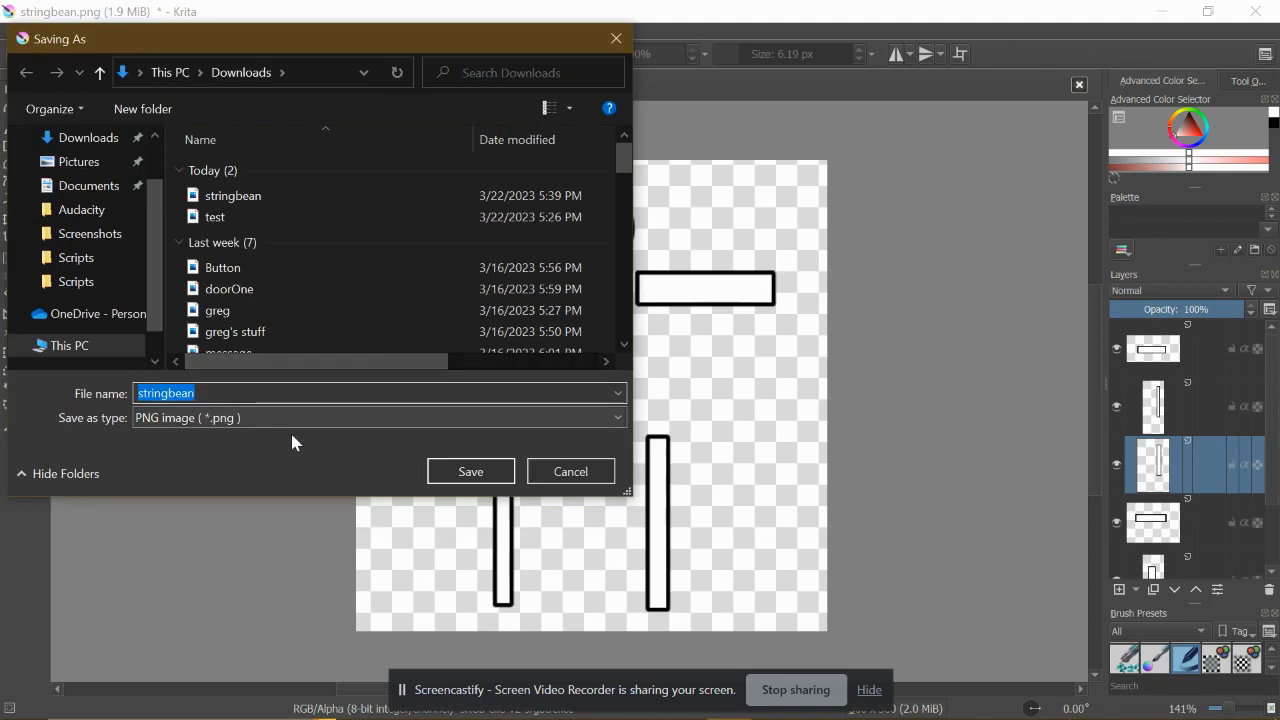
pyautogui.click(240, 421)
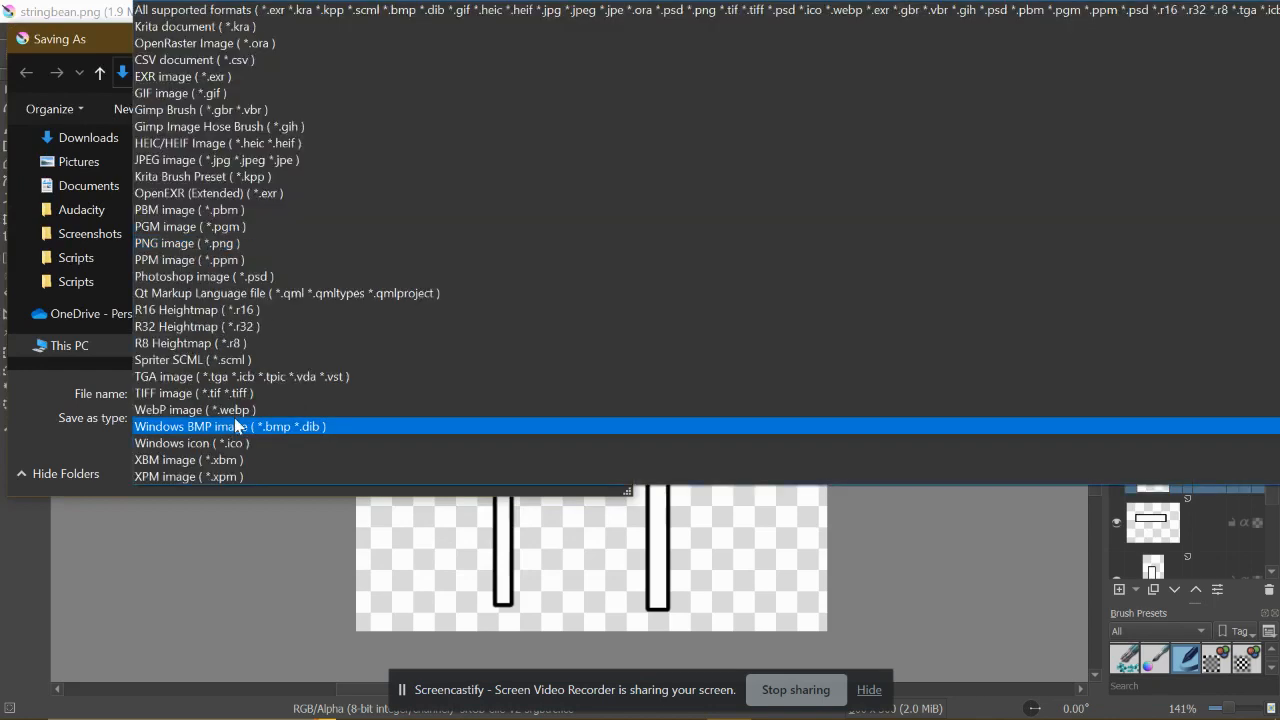
pyautogui.click(94, 446)
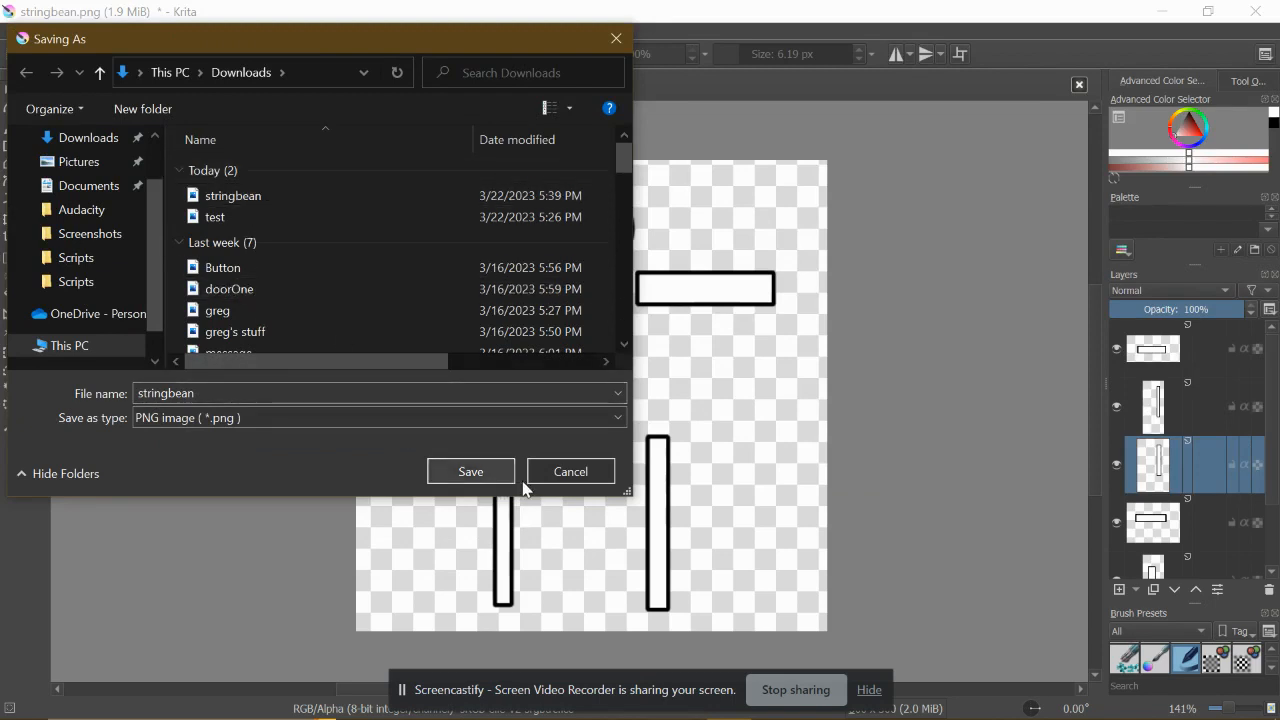
pyautogui.click(566, 482)
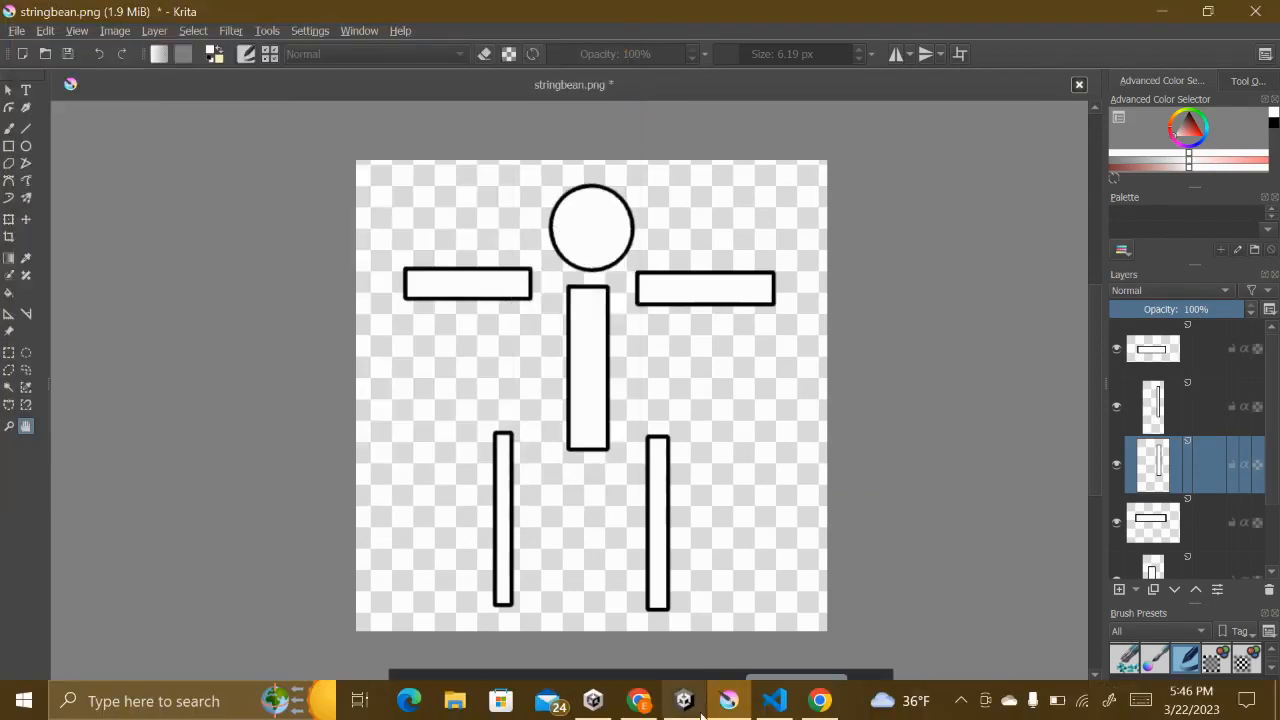
# Switch to Unity and select the stringbean texture in the sprites folder.
pyautogui.click(695, 705)
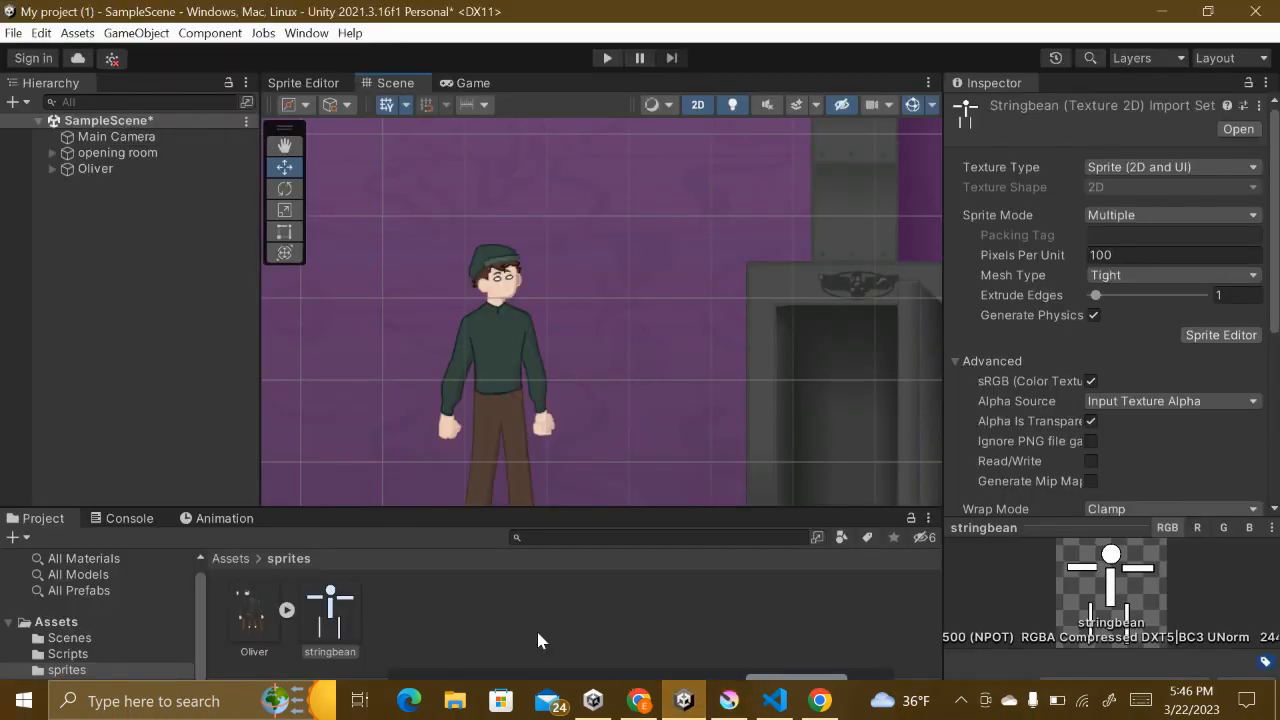
pyautogui.rightClick(398, 622)
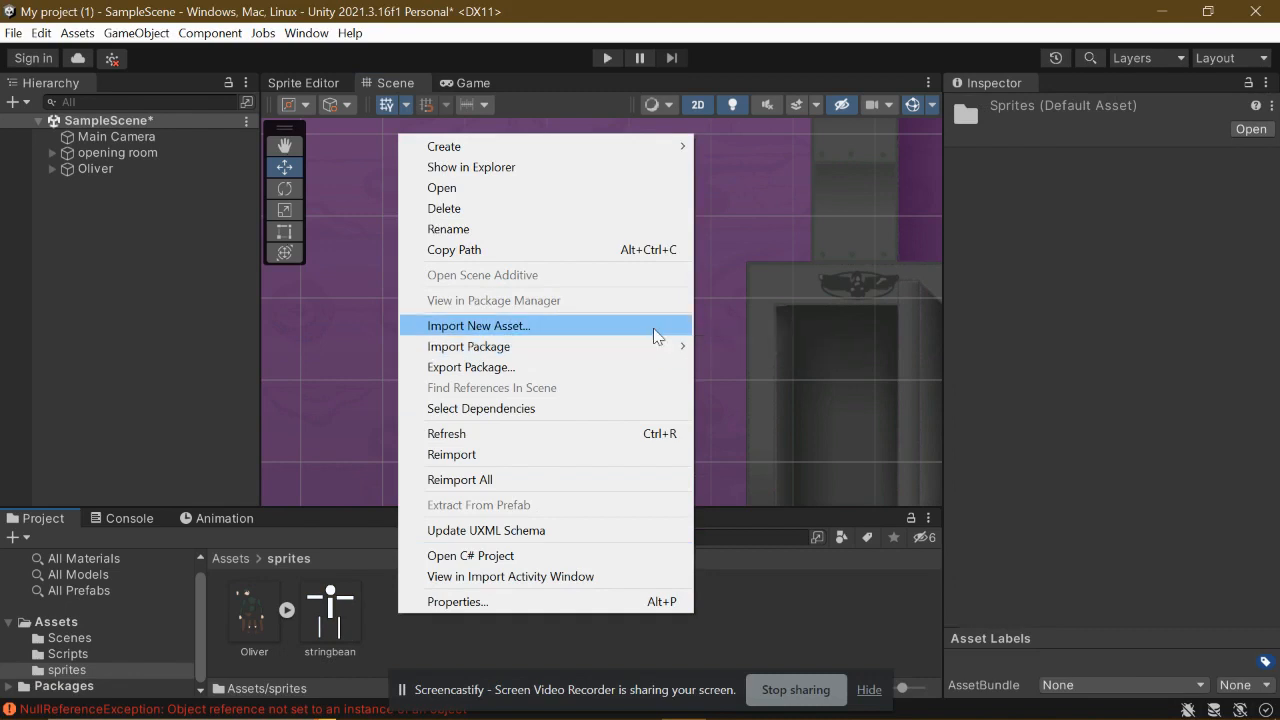
pyautogui.click(380, 641)
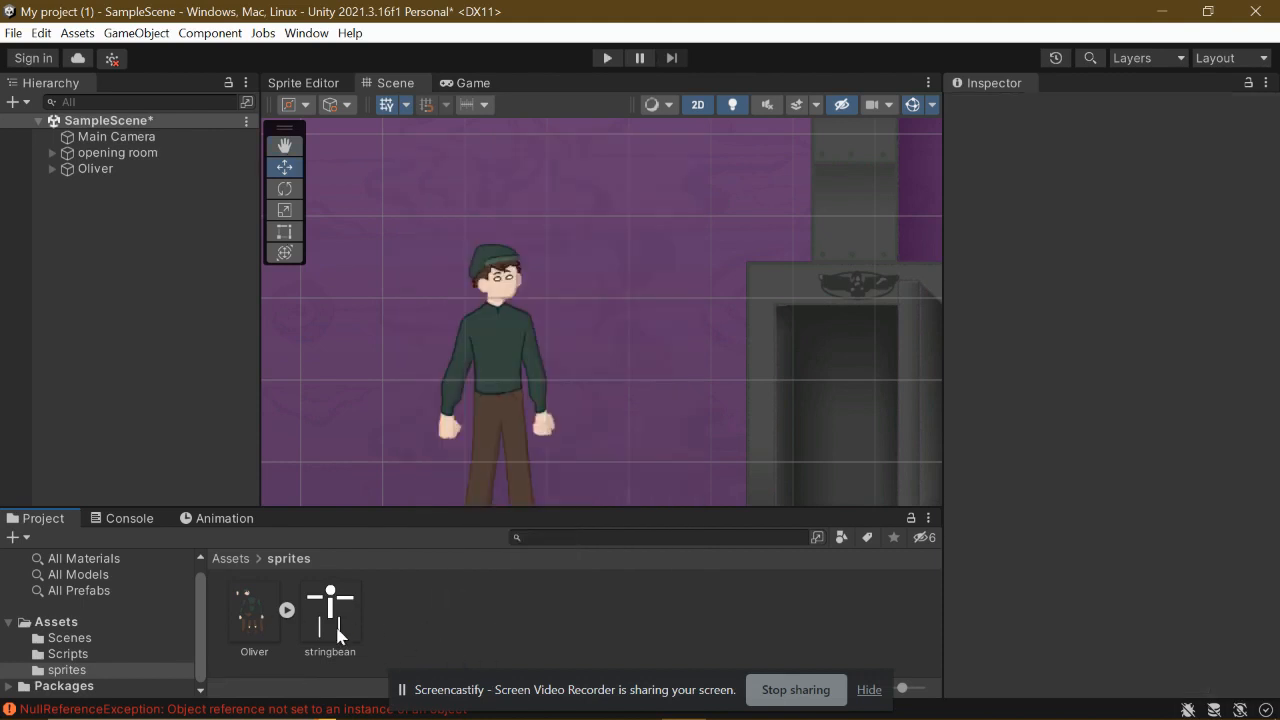
pyautogui.click(337, 638)
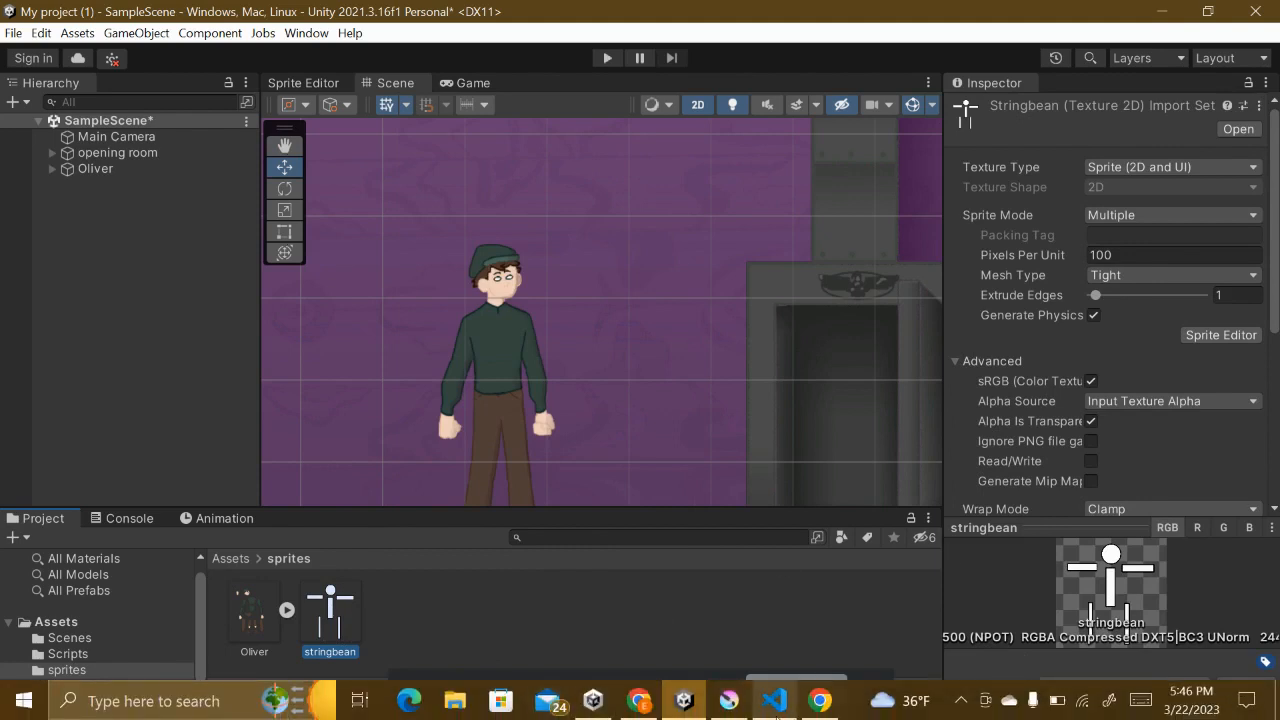
# Switch to Krita and look over the stick figure drawing once more.
pyautogui.click(729, 703)
pyautogui.scroll(-2, 1232, 507)
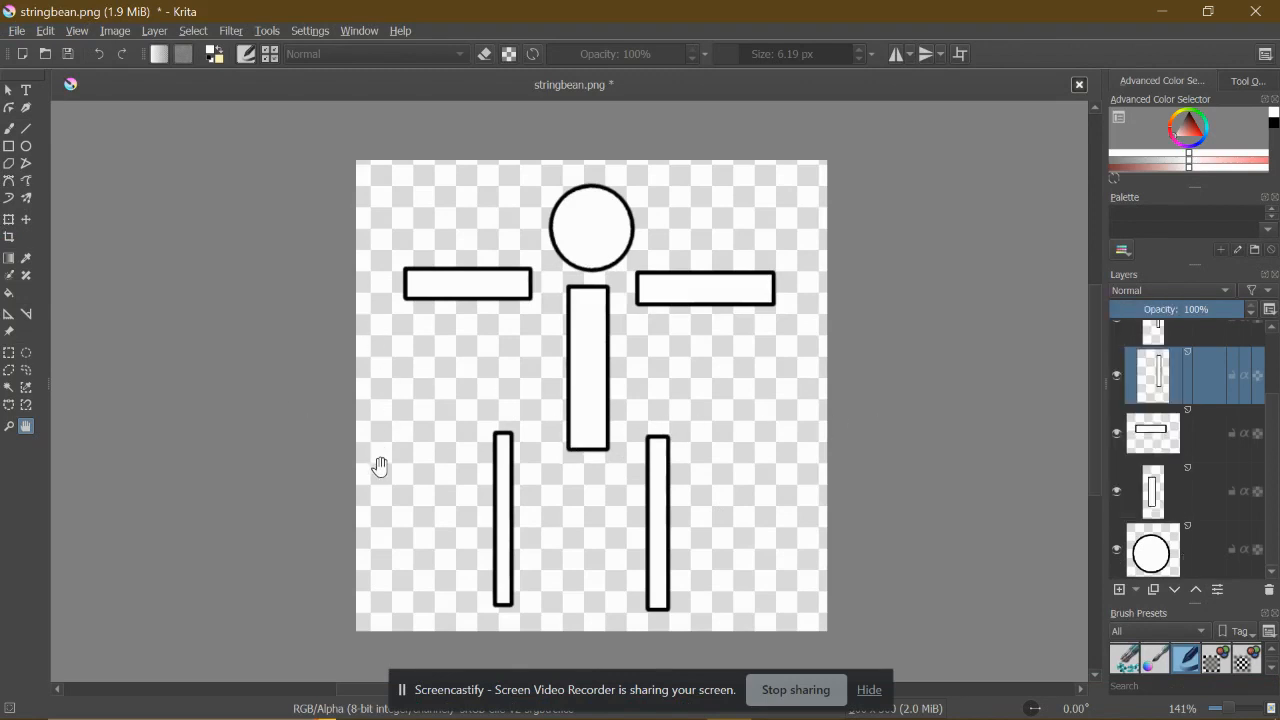
pyautogui.moveTo(440, 715)
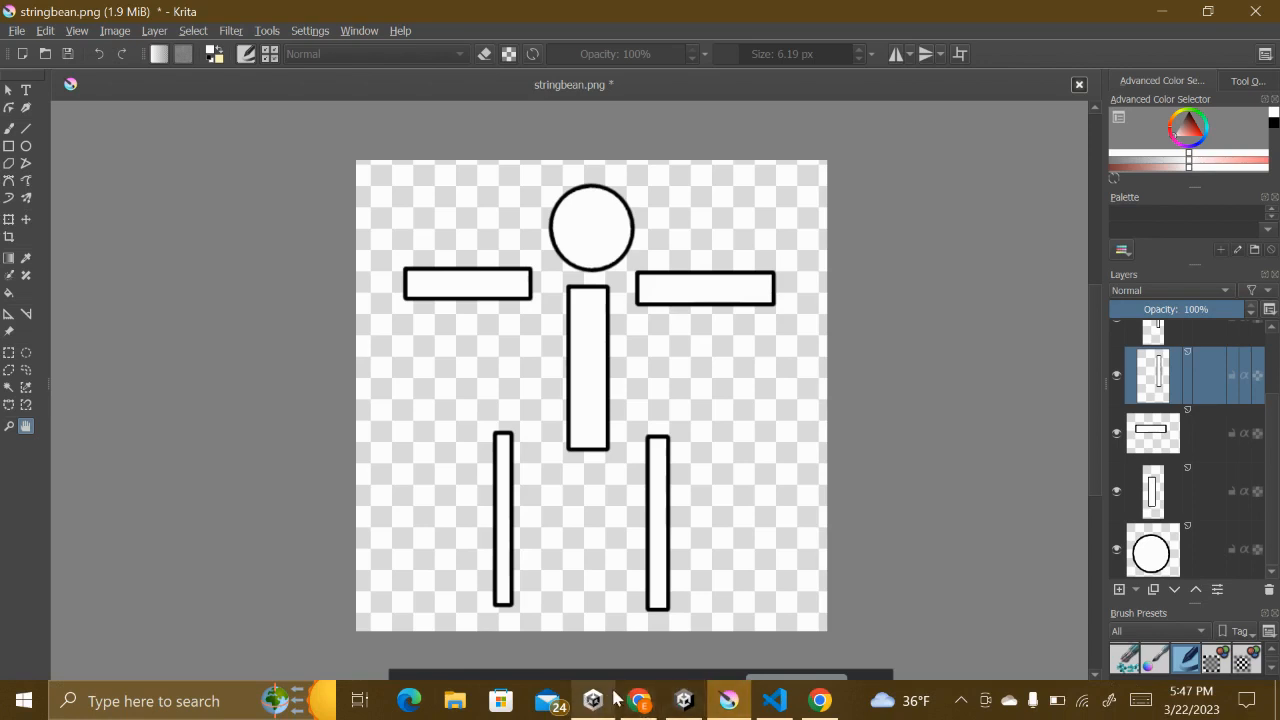
# Switch to Unity and set the stringbean texture's Sprite Mode to Multiple.
pyautogui.click(683, 701)
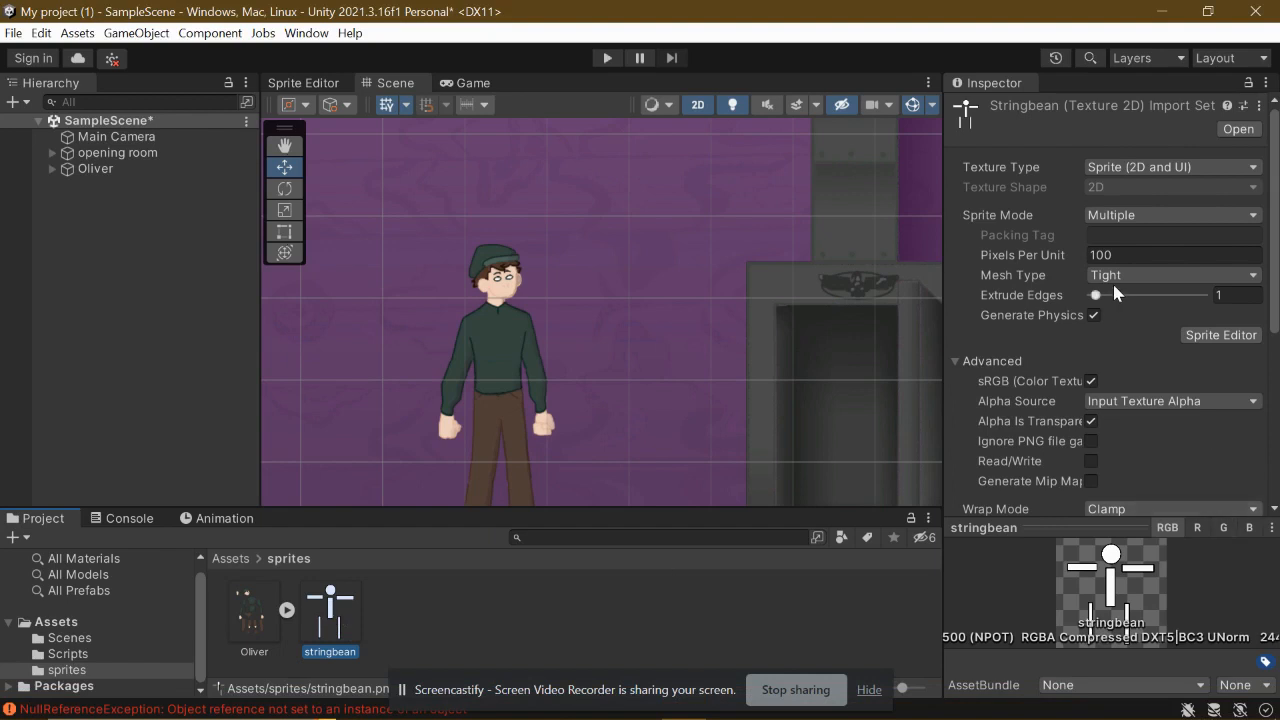
pyautogui.click(1164, 212)
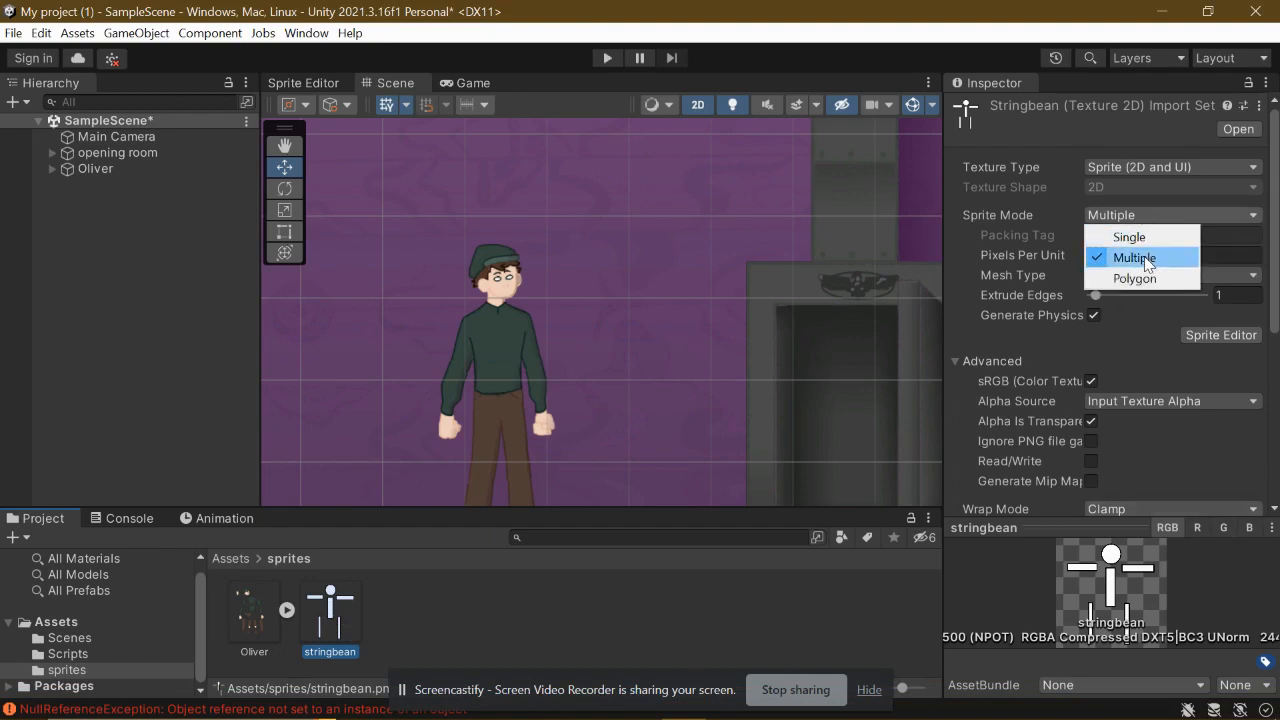
pyautogui.click(1145, 259)
pyautogui.click(1148, 219)
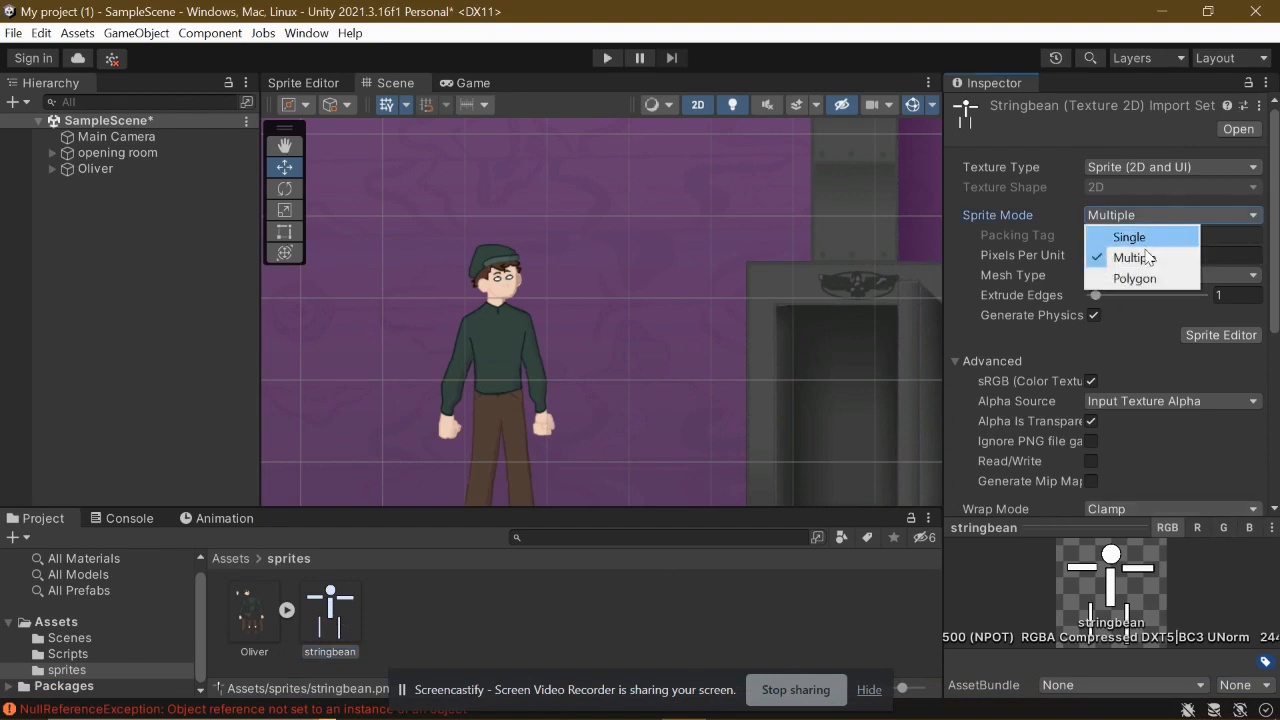
pyautogui.click(1155, 318)
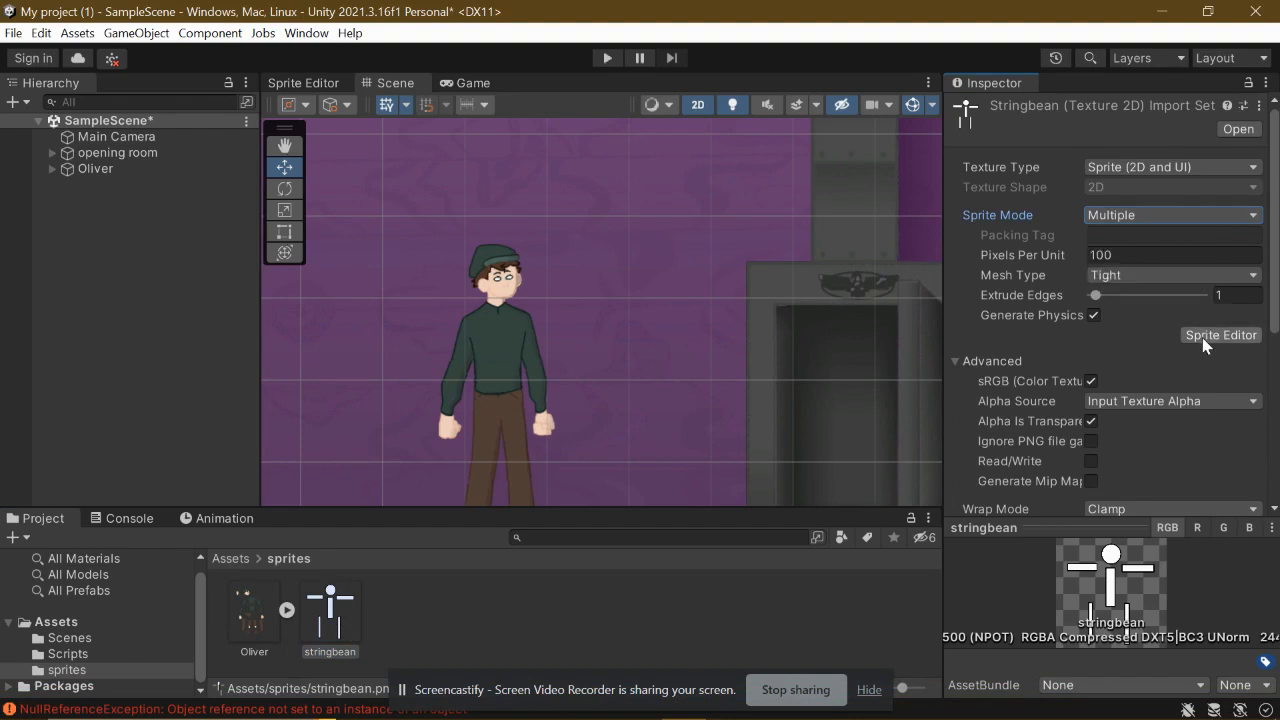
# Slice the stringbean texture in the Sprite Editor with Automatic type, Center pivot and the Delete Existing method, and apply the slices.
pyautogui.click(1204, 337)
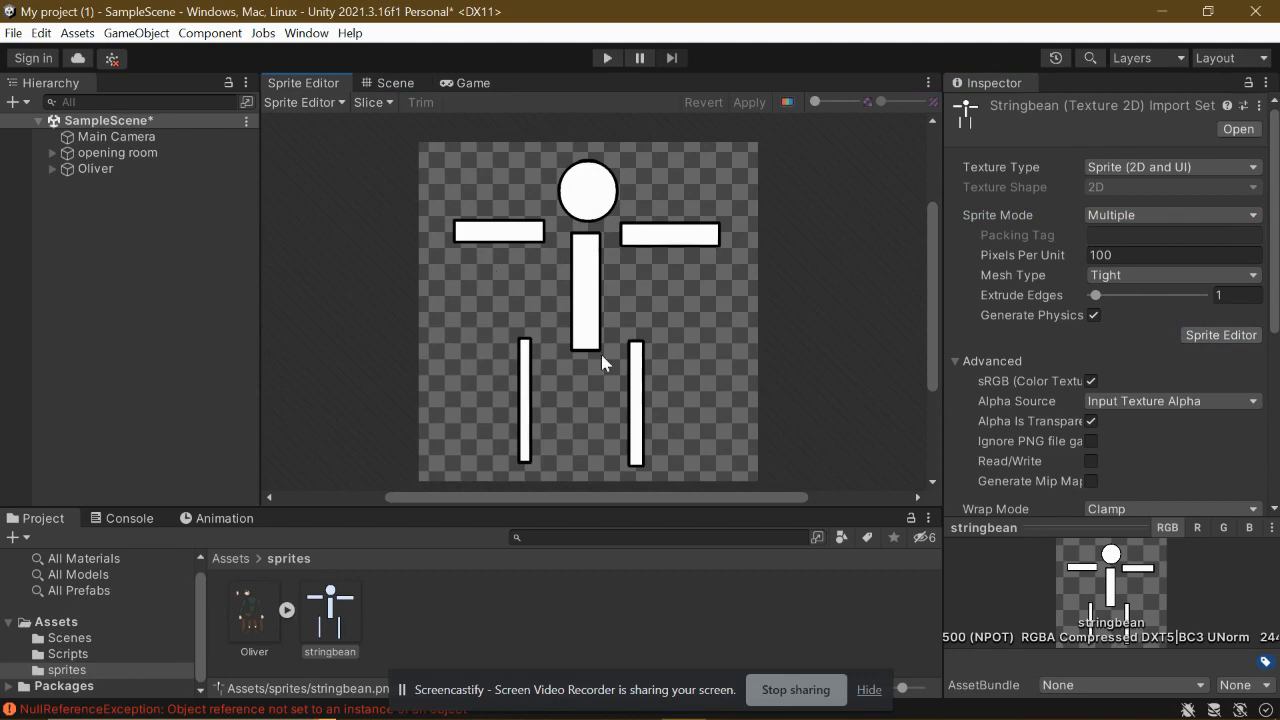
pyautogui.click(389, 114)
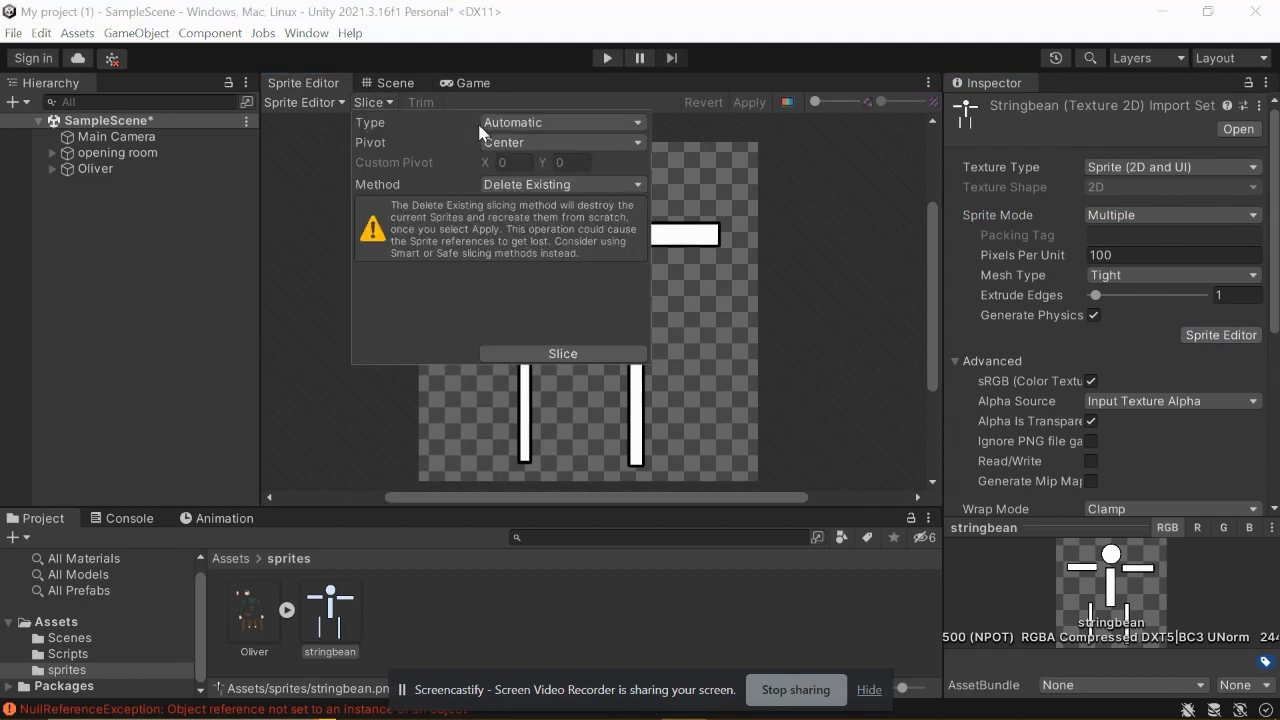
pyautogui.click(549, 354)
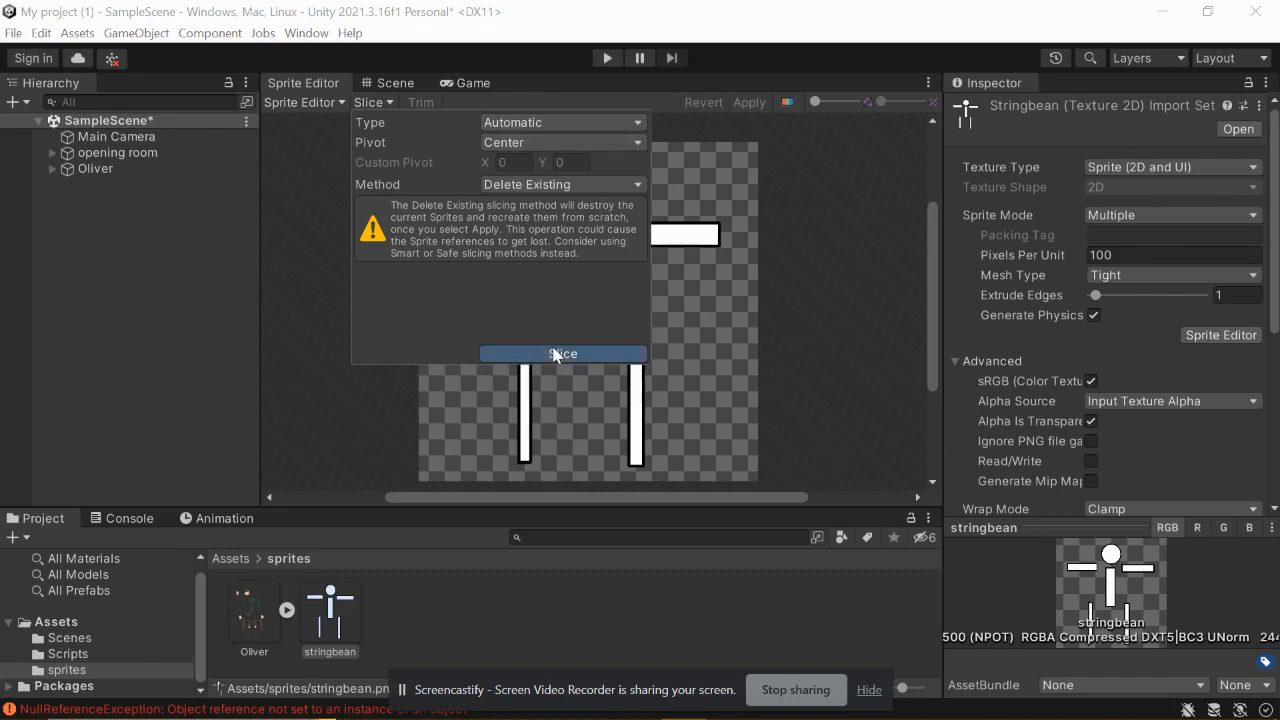
pyautogui.click(790, 372)
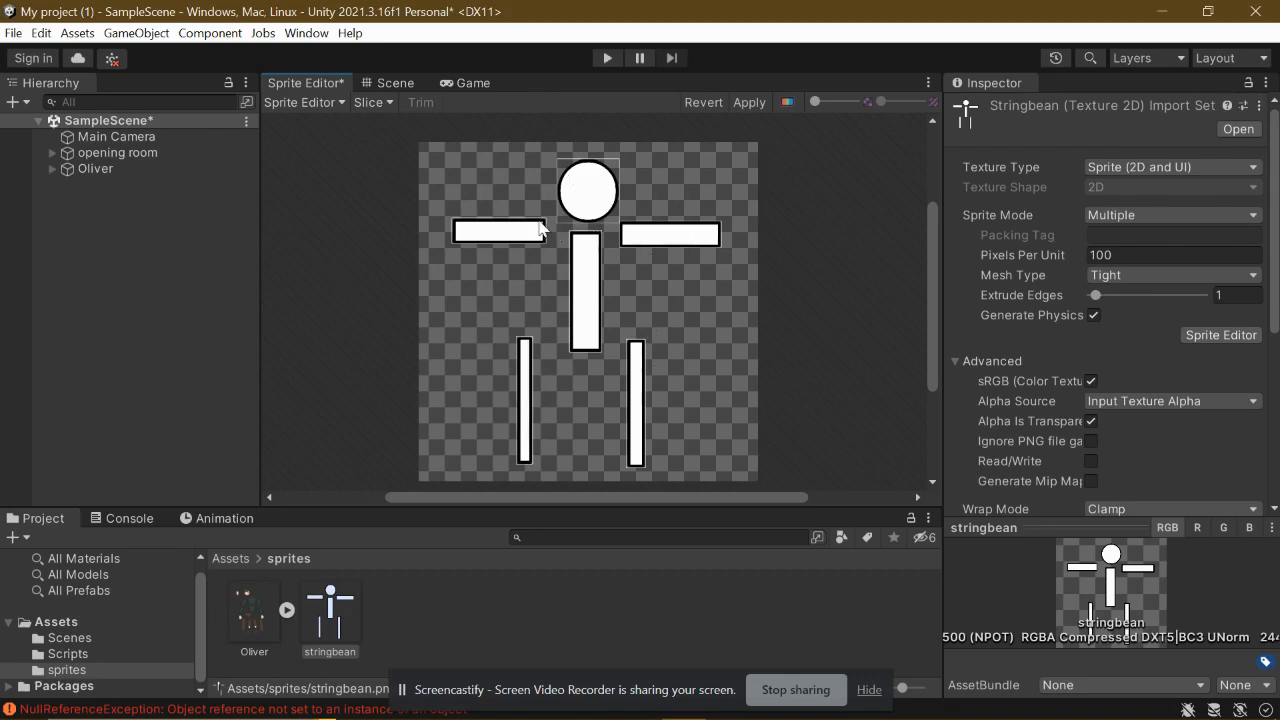
pyautogui.click(749, 103)
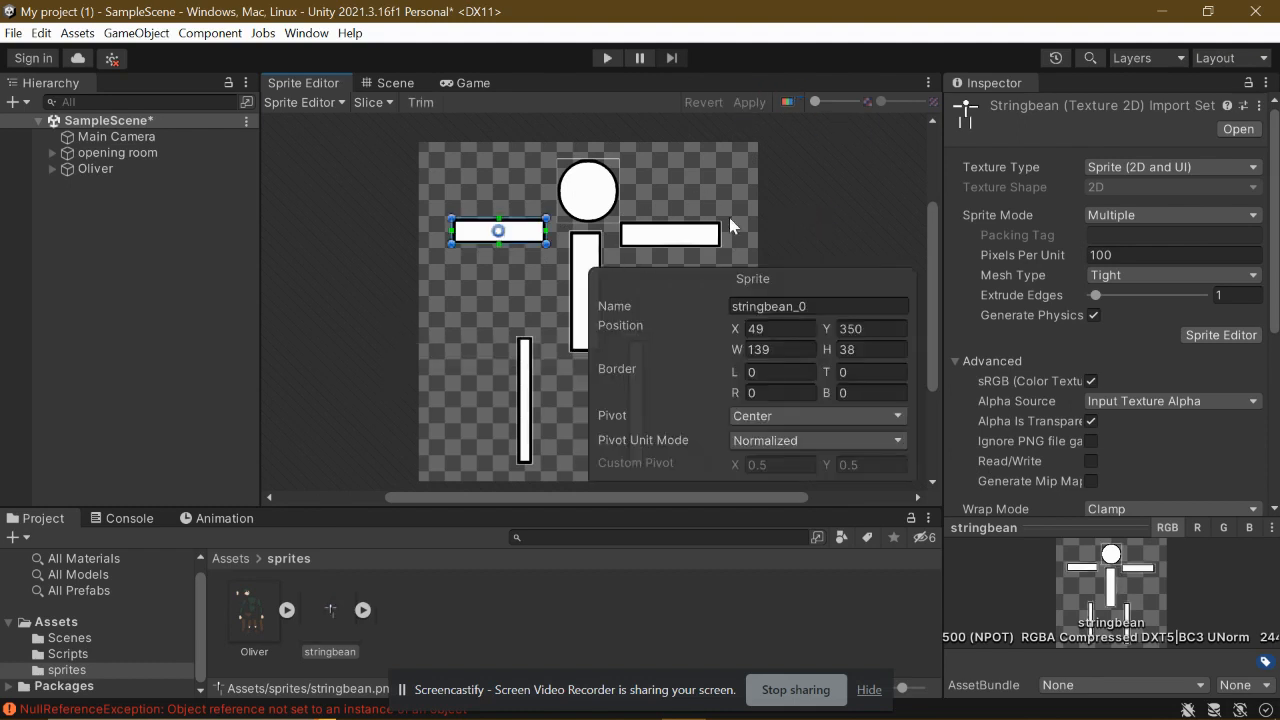
# Try to adjust the lower boundary of the left arm's slice.
pyautogui.click(499, 245)
pyautogui.click(499, 245)
pyautogui.moveTo(502, 243)
pyautogui.mouseDown()
pyautogui.moveTo(502, 228)
pyautogui.moveTo(502, 252)
pyautogui.mouseUp()
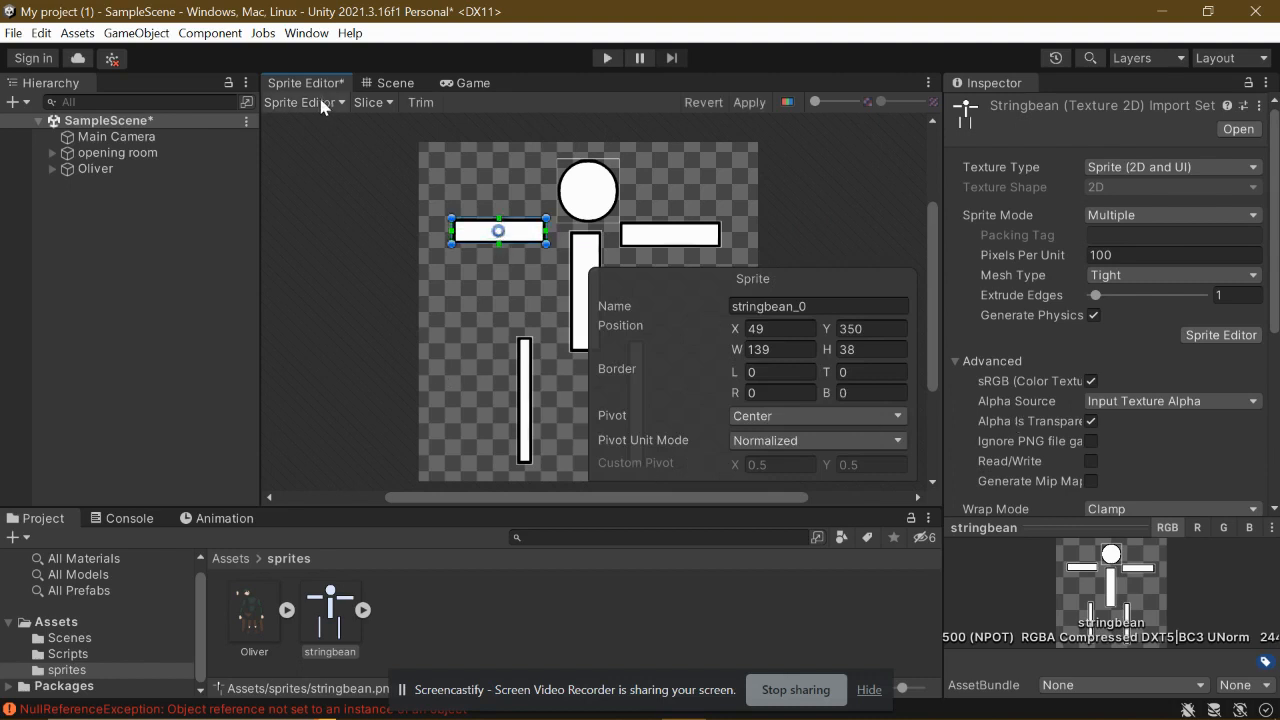
# Switch the Sprite Editor to the Skinning Editor, applying the pending slice changes.
pyautogui.click(345, 102)
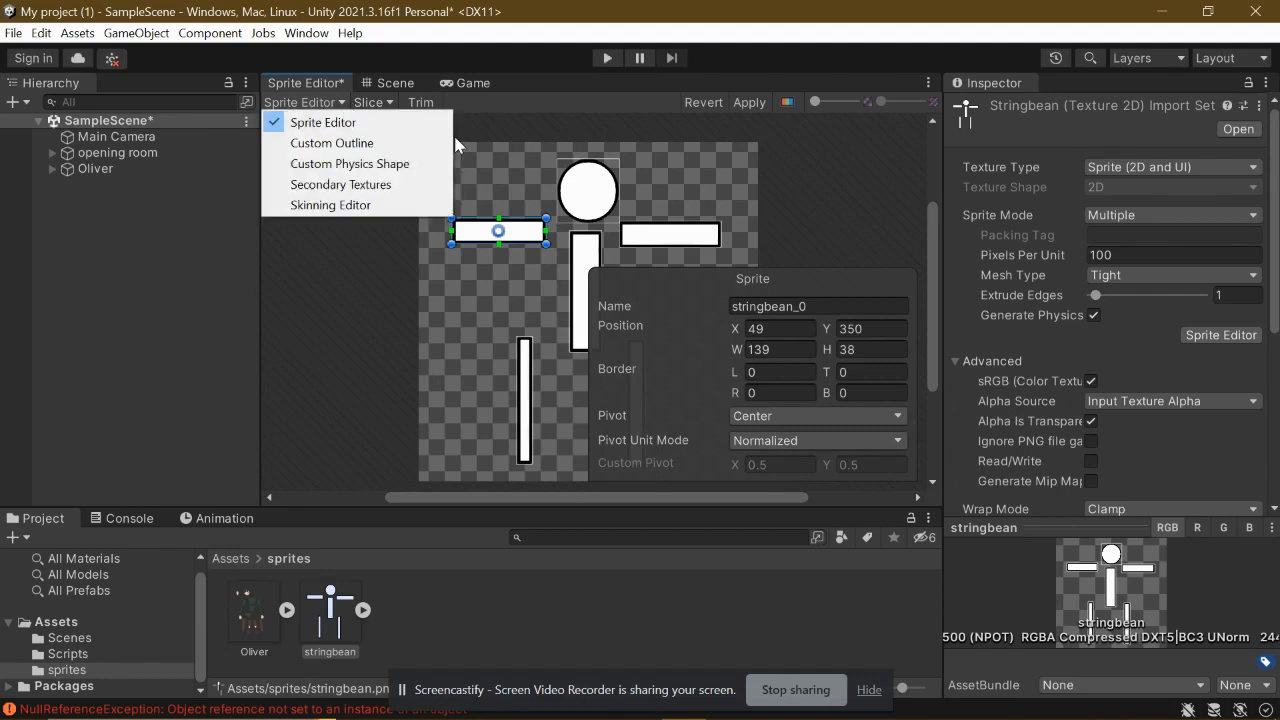
pyautogui.click(342, 206)
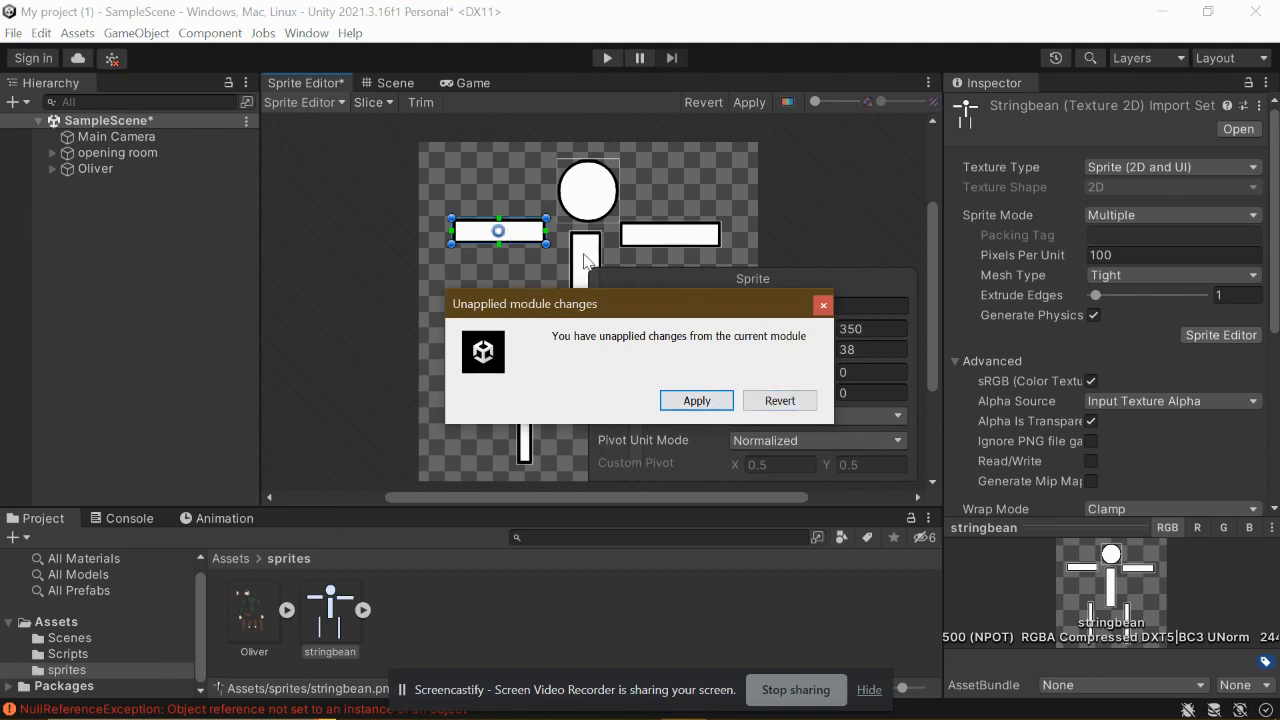
pyautogui.click(706, 402)
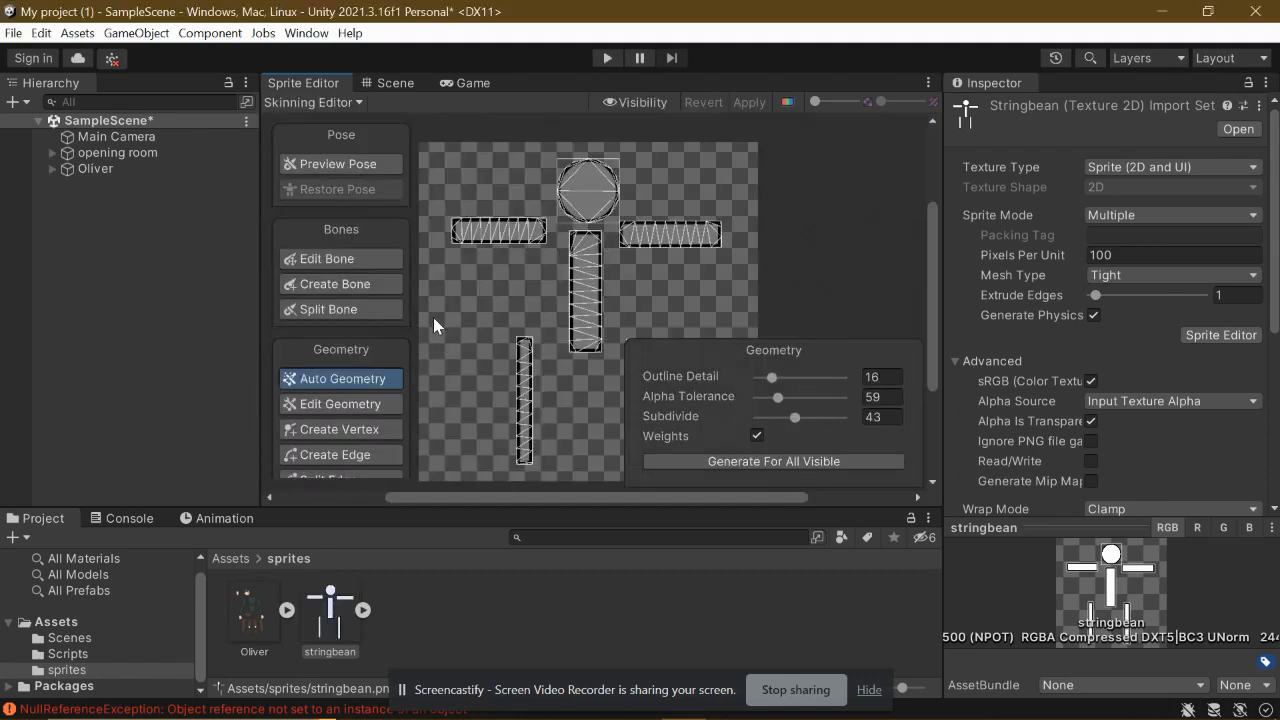
# Create a bone in the torso sprite running from its lower end to its upper end.
pyautogui.click(320, 286)
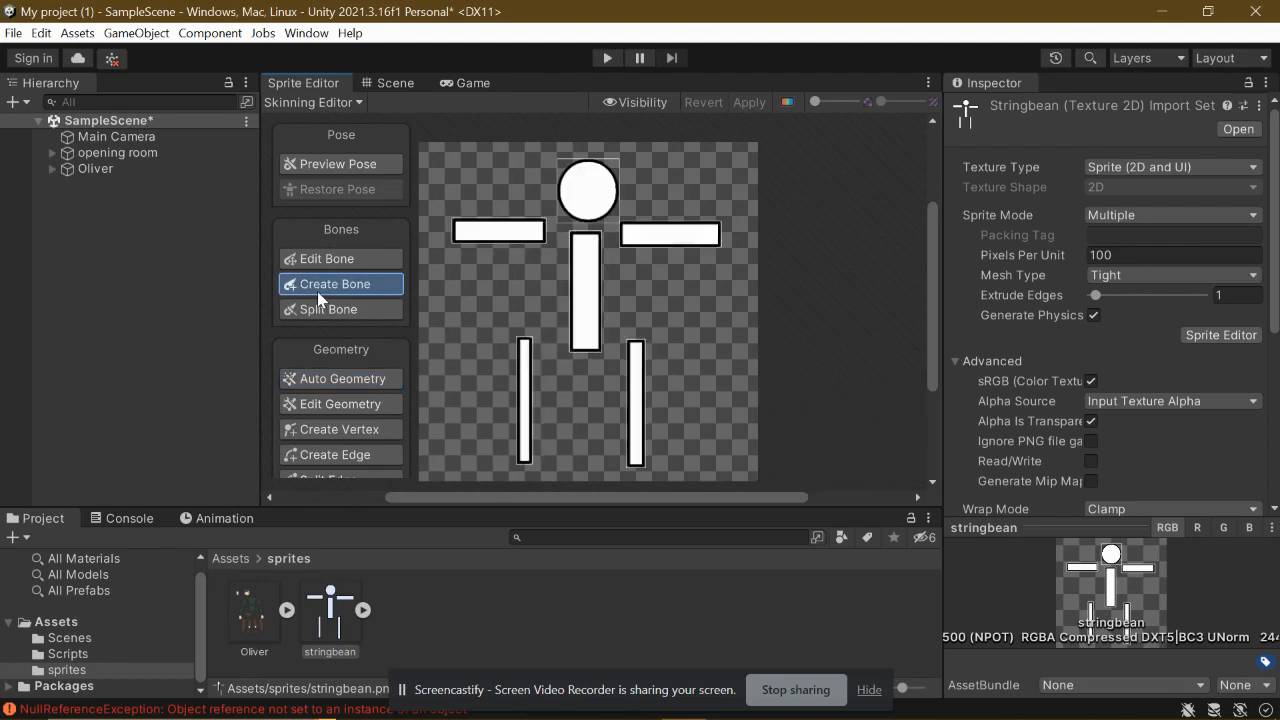
pyautogui.click(585, 349)
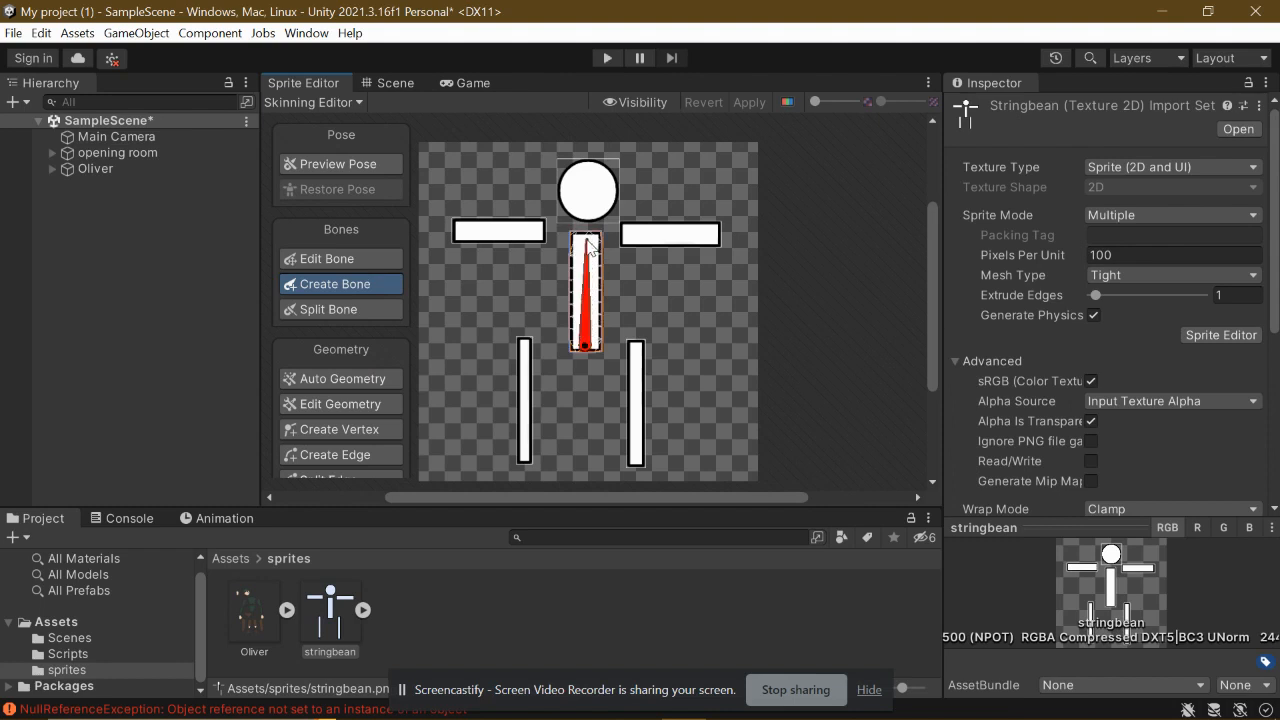
pyautogui.click(587, 235)
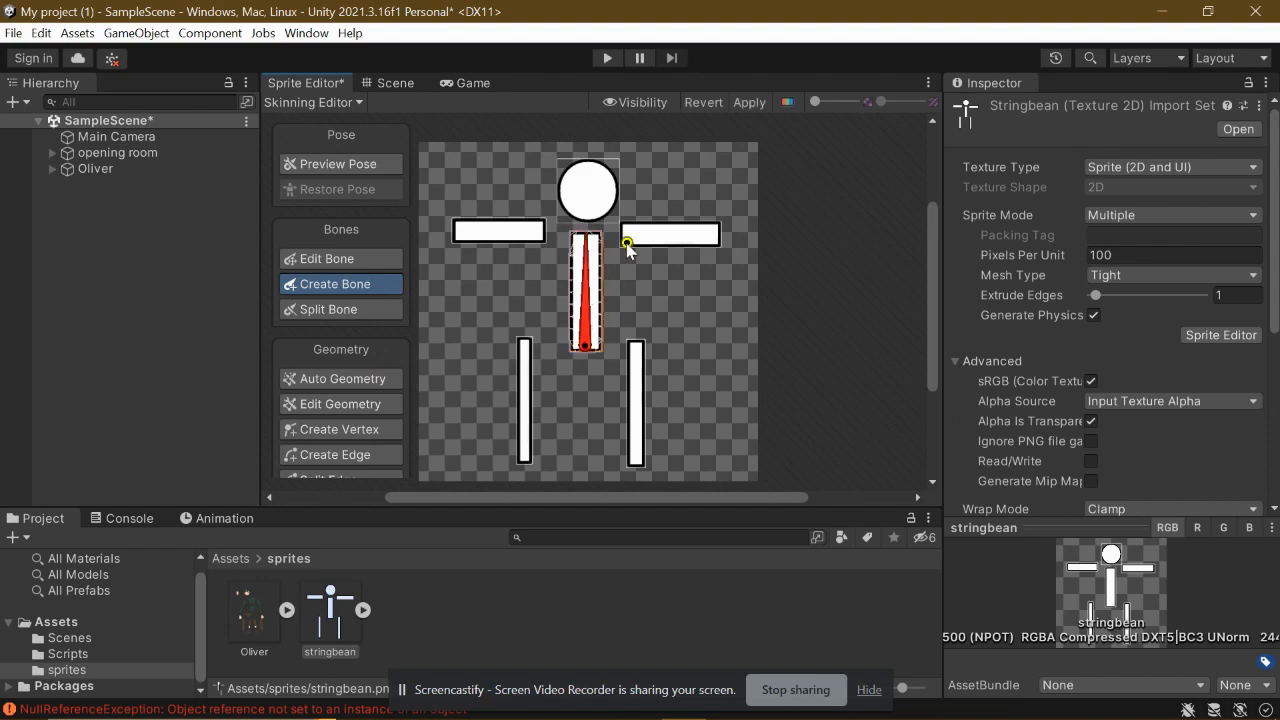
# Create a bone in each arm sprite, running from the shoulder end to the hand end.
pyautogui.click(626, 237)
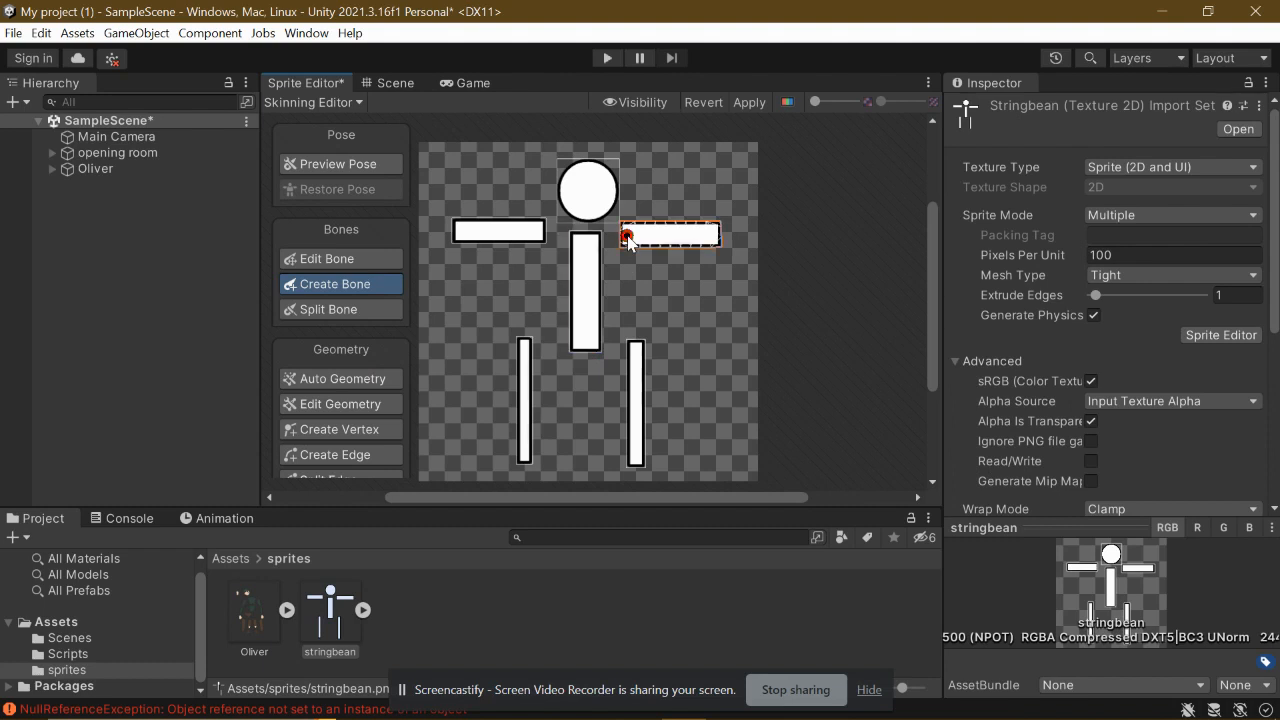
pyautogui.click(711, 237)
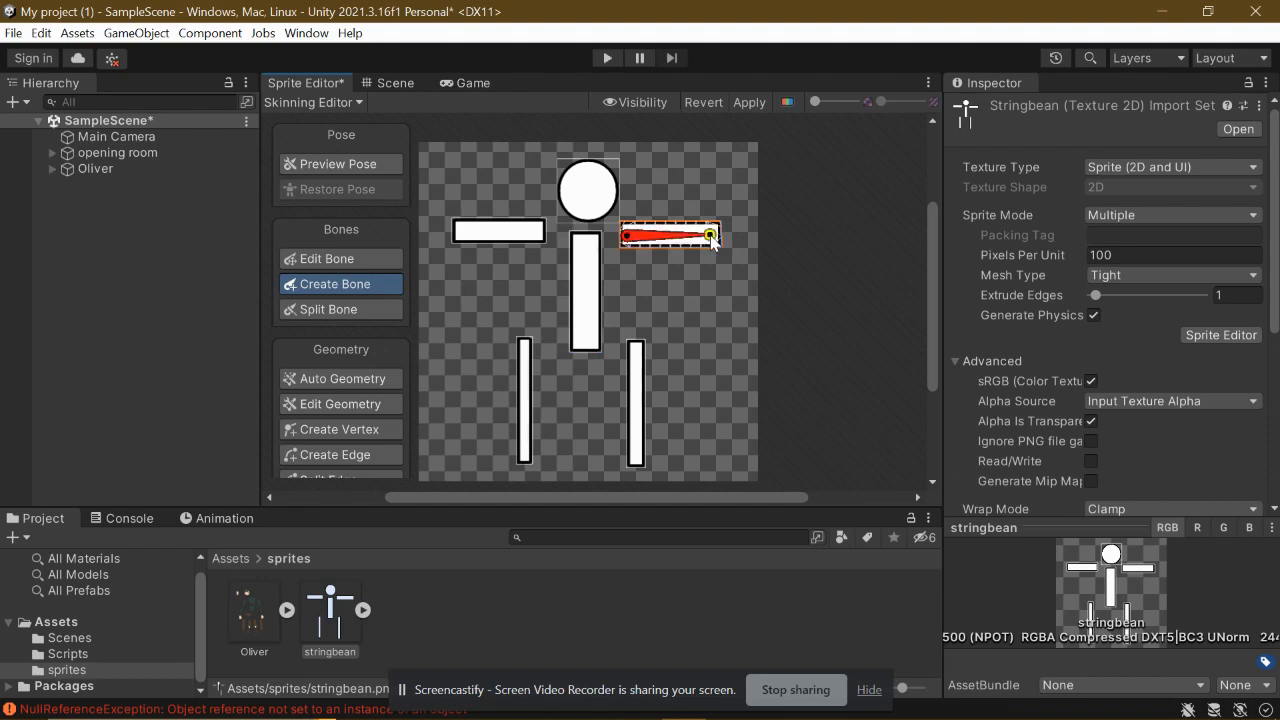
pyautogui.click(590, 284)
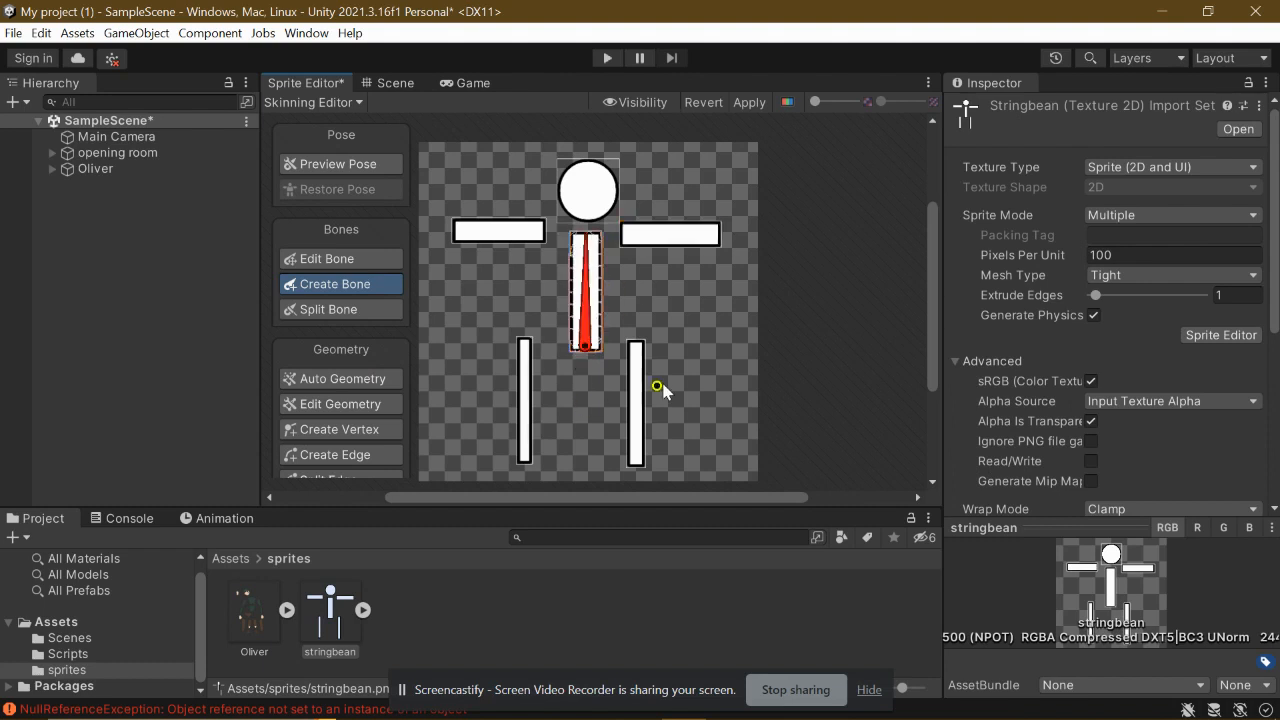
pyautogui.click(539, 231)
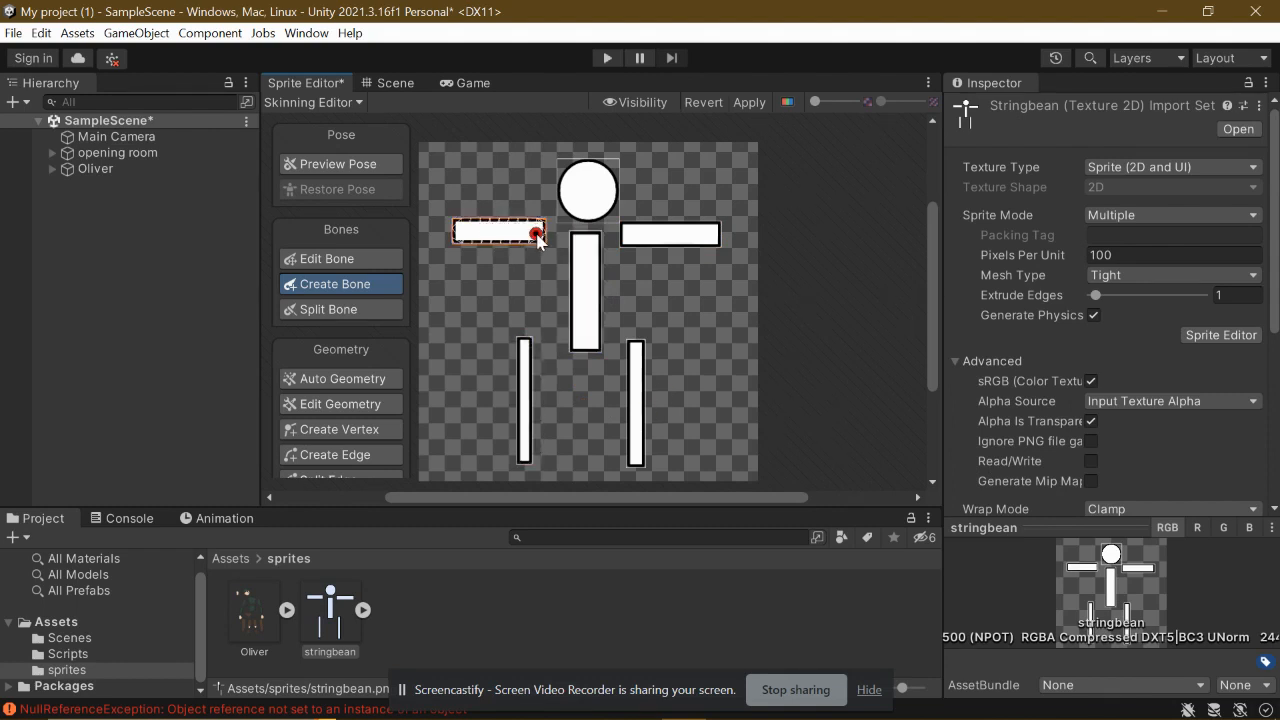
pyautogui.click(538, 234)
pyautogui.click(456, 234)
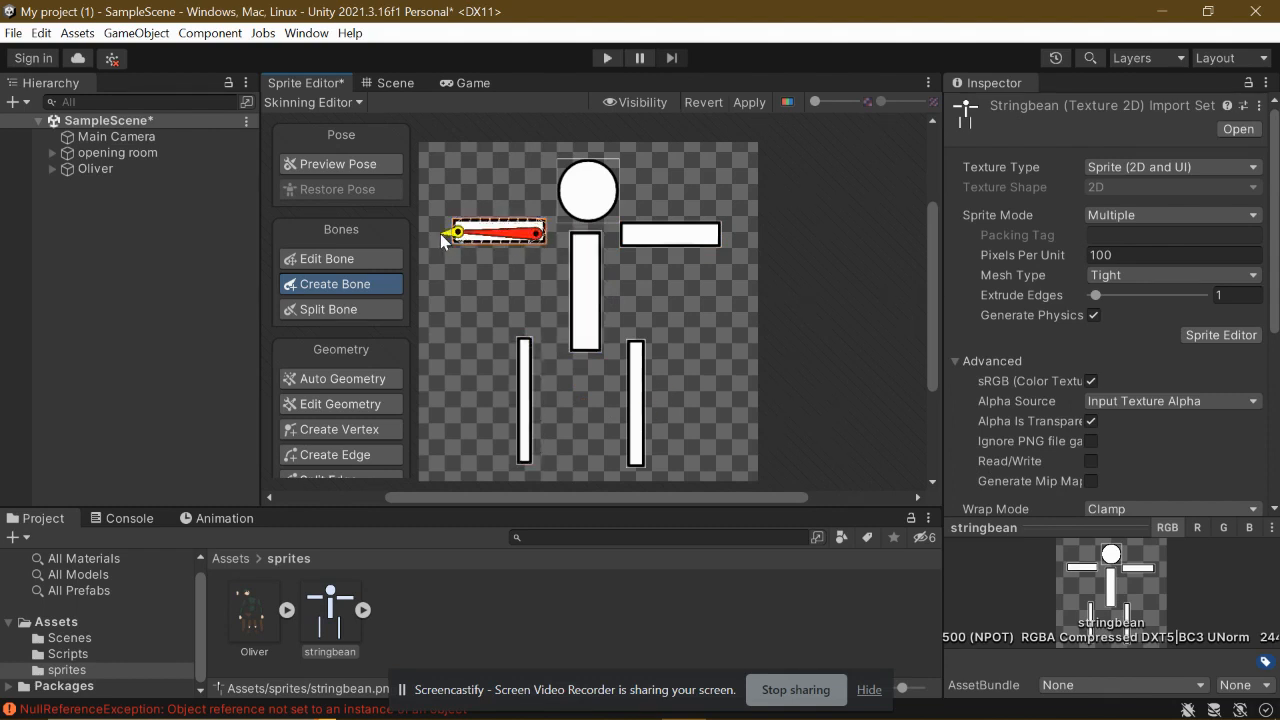
pyautogui.rightClick(466, 243)
# Create a bone in the head sprite running from the base of the circle up towards its top.
pyautogui.click(588, 212)
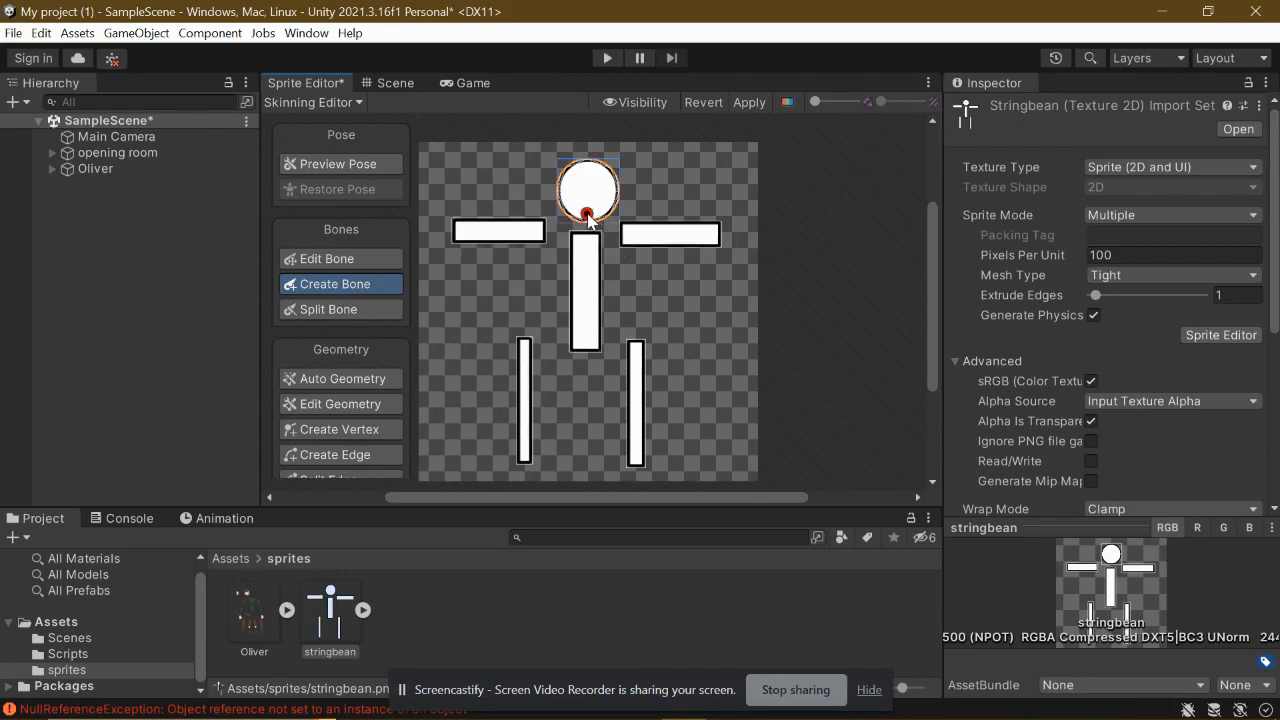
pyautogui.click(587, 214)
pyautogui.click(587, 170)
pyautogui.rightClick(587, 170)
# Generate Auto Geometry with weights for the head, using Outline Detail 16, Alpha Tolerance 59 and Subdivide 43.
pyautogui.click(363, 385)
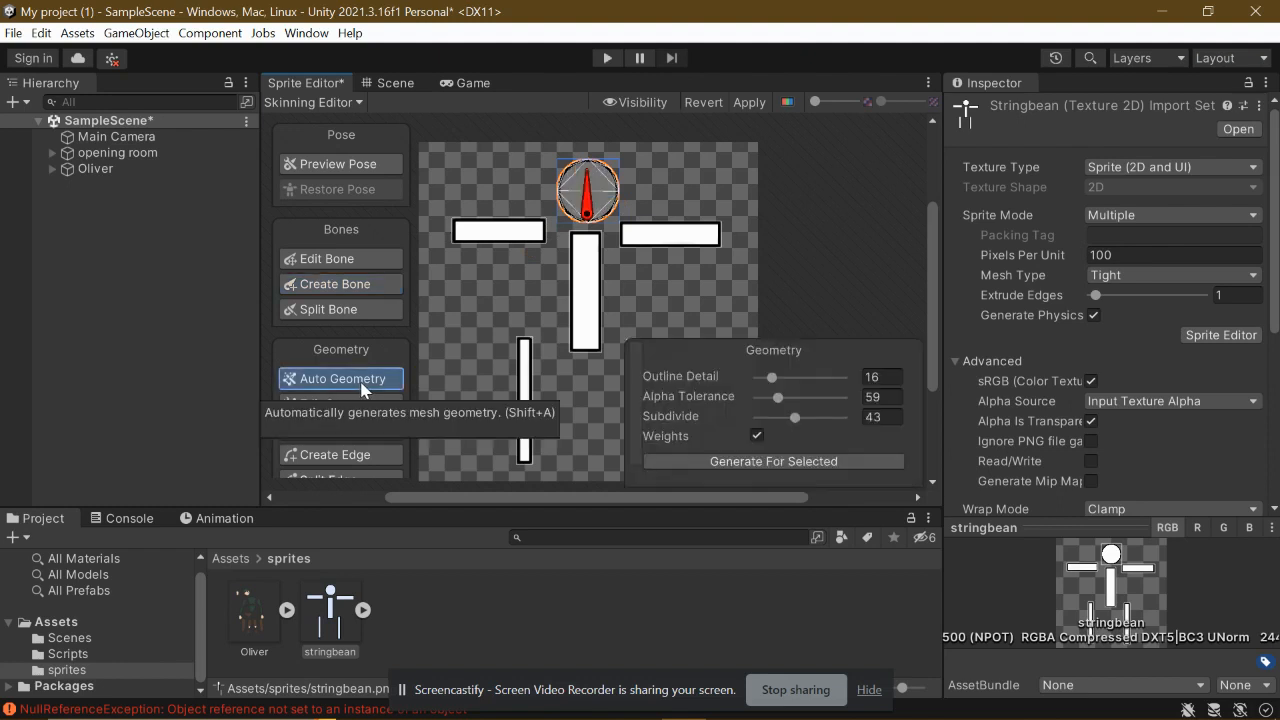
pyautogui.click(797, 461)
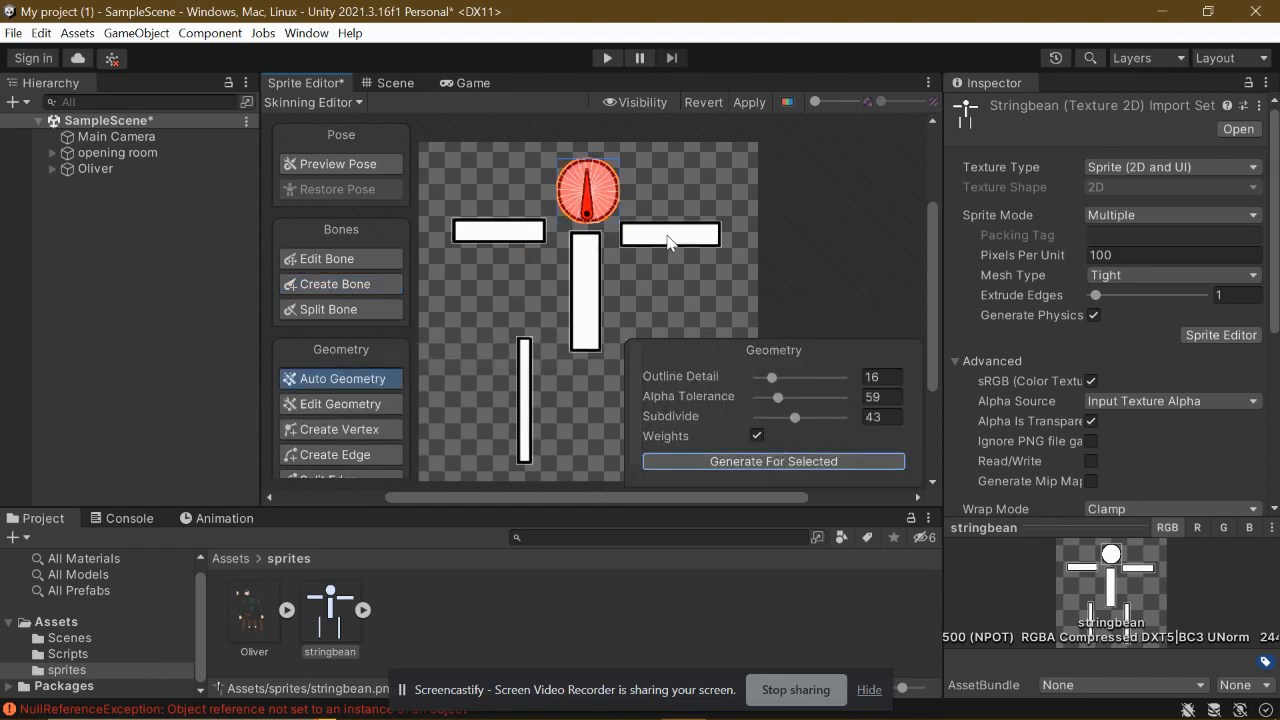
pyautogui.click(669, 238)
pyautogui.click(603, 203)
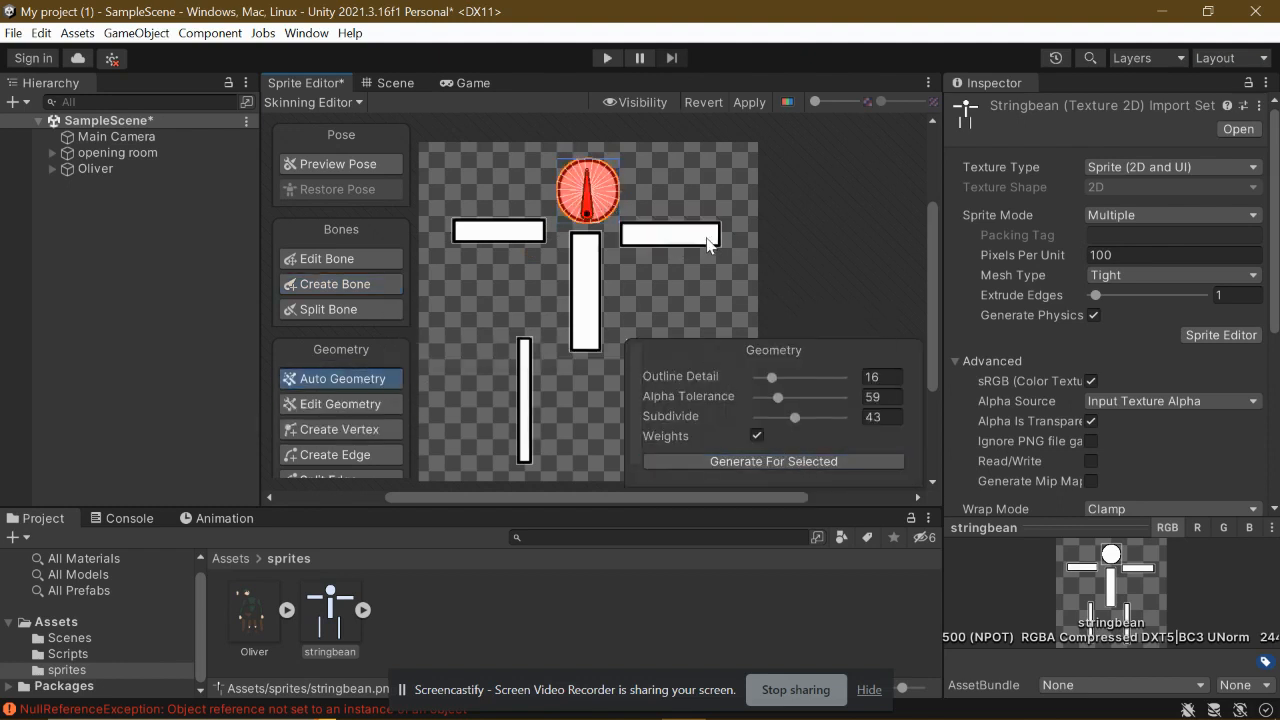
# Generate Auto Geometry with weights for the arms and the torso using the same settings.
pyautogui.click(712, 238)
pyautogui.click(772, 461)
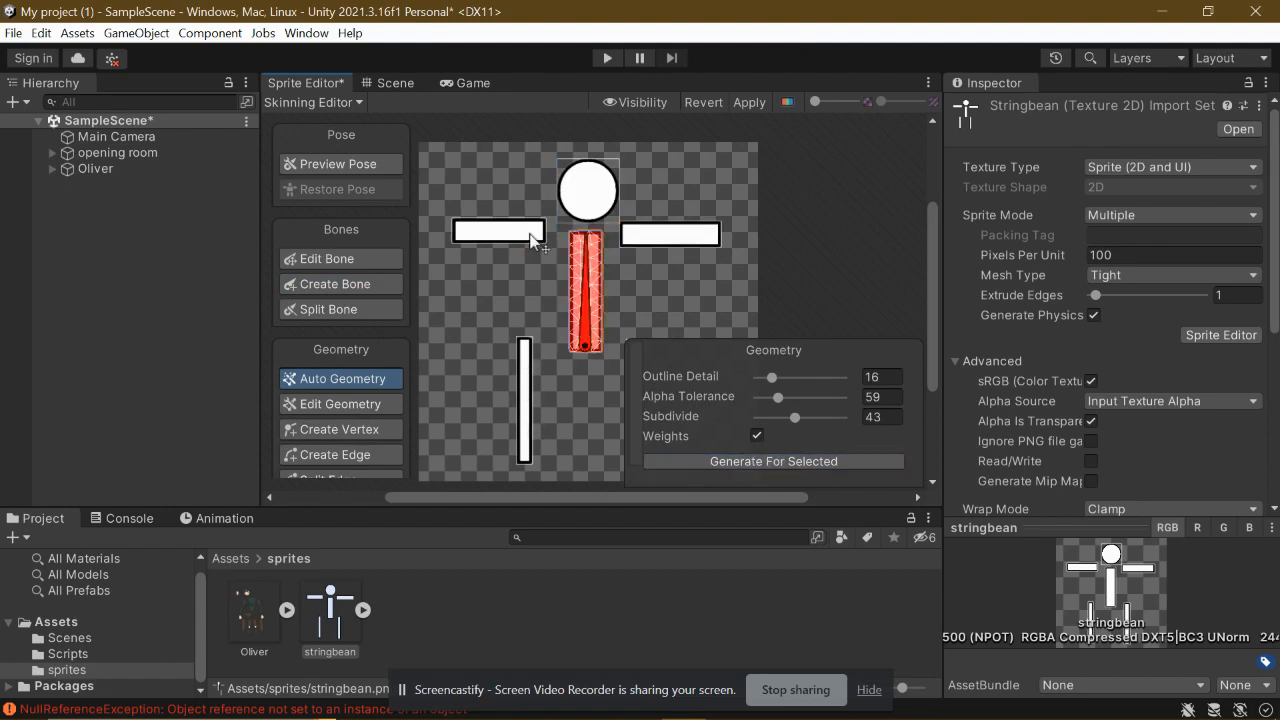
pyautogui.click(726, 458)
# Generate Auto Geometry with weights for both legs and nudge the right leg's bone to test its movement.
pyautogui.click(524, 400)
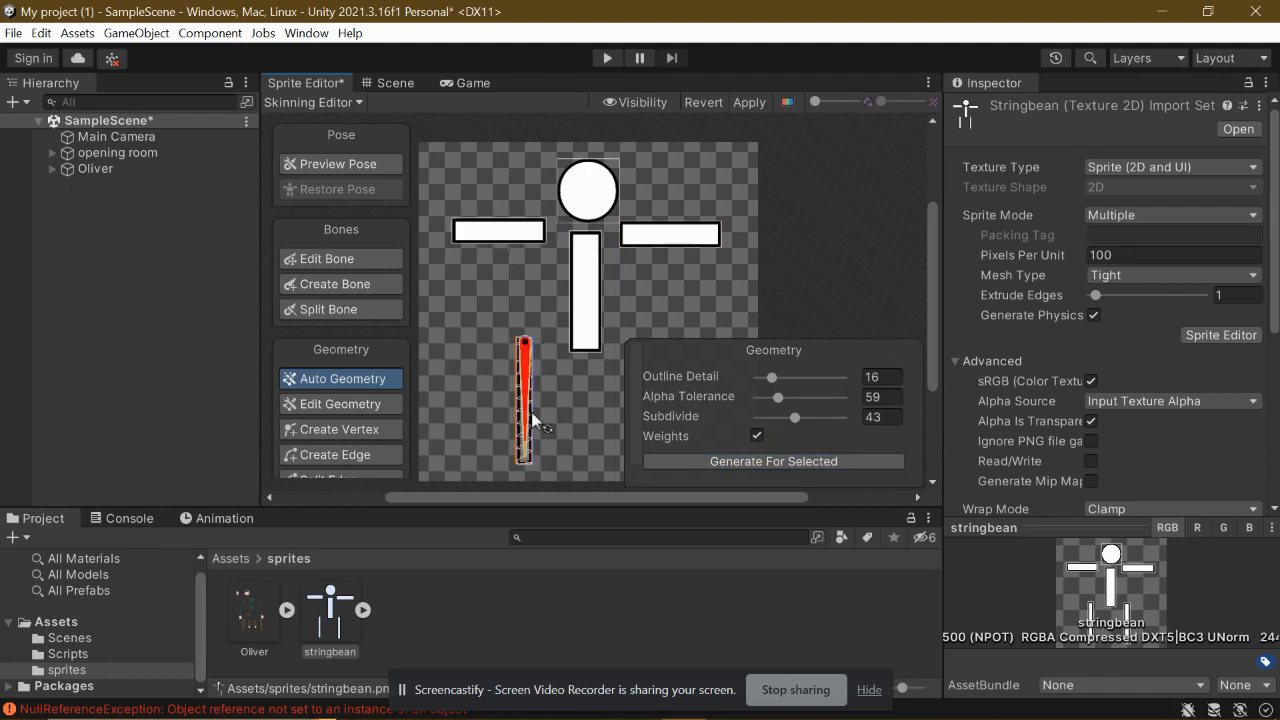
pyautogui.click(720, 462)
pyautogui.click(682, 461)
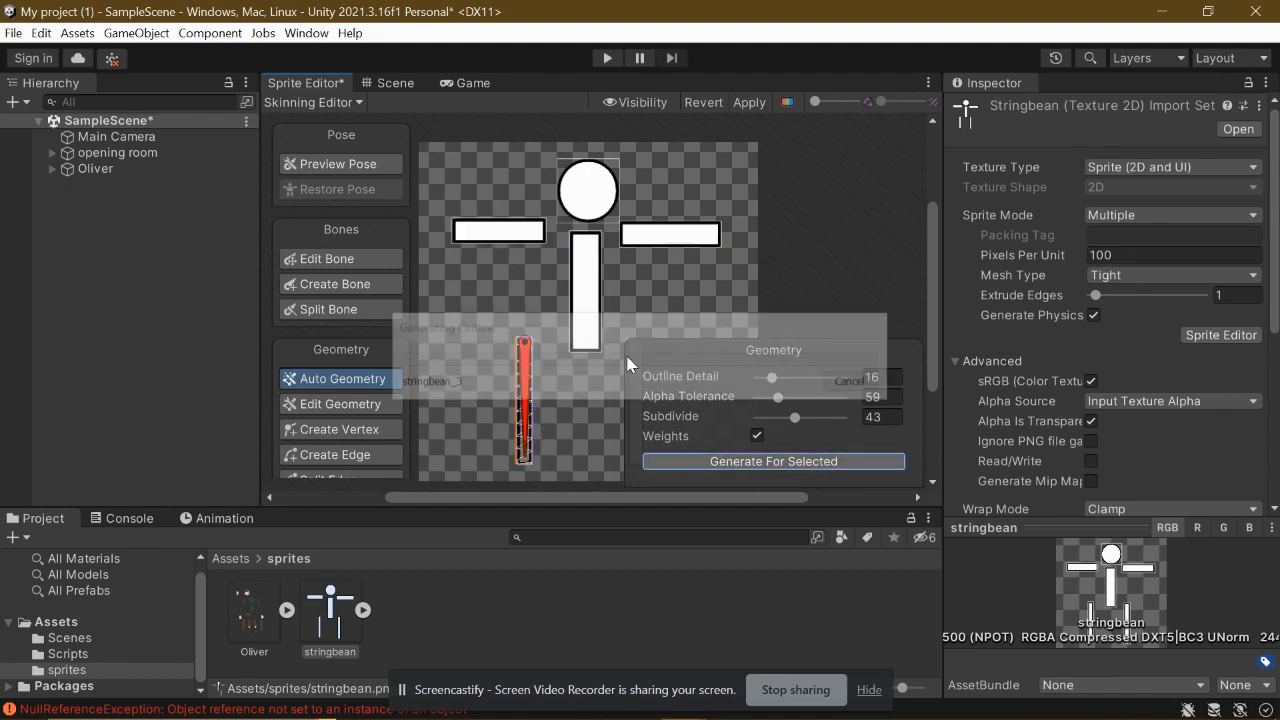
pyautogui.moveTo(613, 497); pyautogui.dragTo(659, 507)
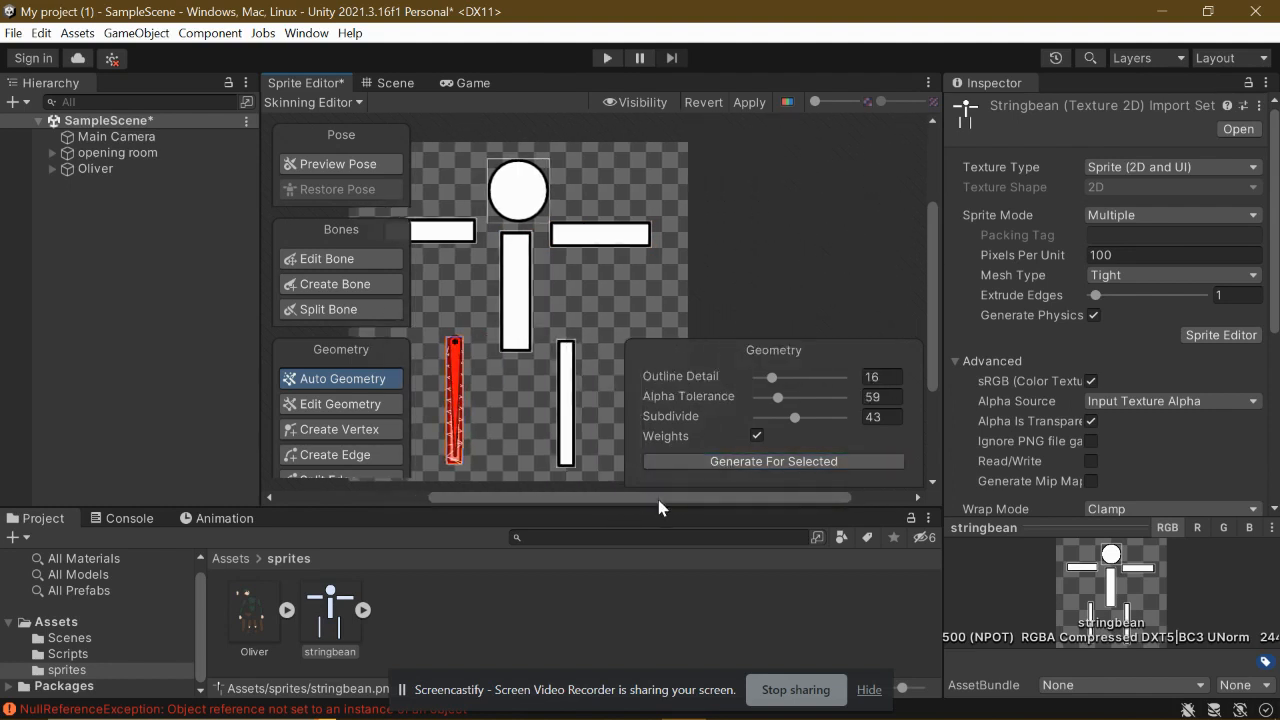
pyautogui.click(568, 421)
pyautogui.click(745, 462)
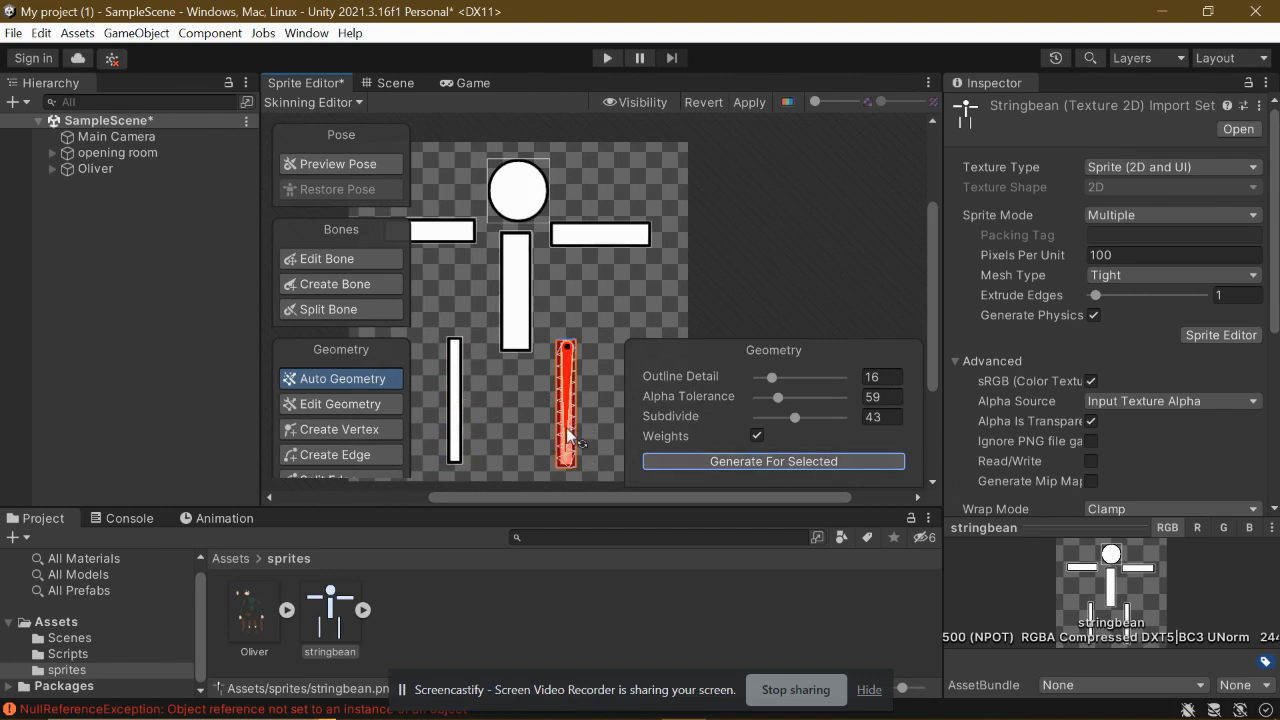
pyautogui.moveTo(568, 435)
pyautogui.mouseDown()
pyautogui.moveTo(580, 450)
pyautogui.moveTo(610, 415)
pyautogui.moveTo(510, 425)
pyautogui.moveTo(575, 455)
pyautogui.moveTo(535, 440)
pyautogui.moveTo(585, 432)
pyautogui.moveTo(563, 432)
pyautogui.mouseUp()
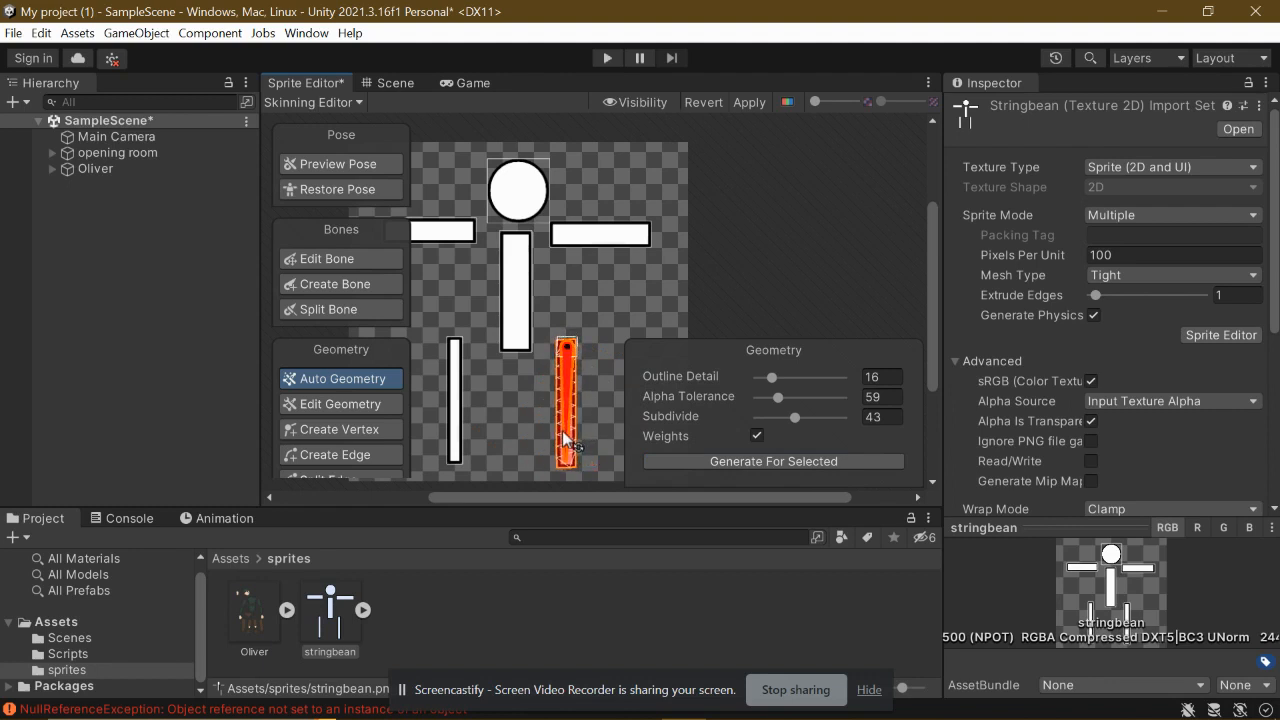
# Expand the stringbean texture and place its left arm sprite stringbean_0 in the scene between the wardrobe and the bear.
pyautogui.click(394, 84)
pyautogui.scroll(-5, 366, 282)
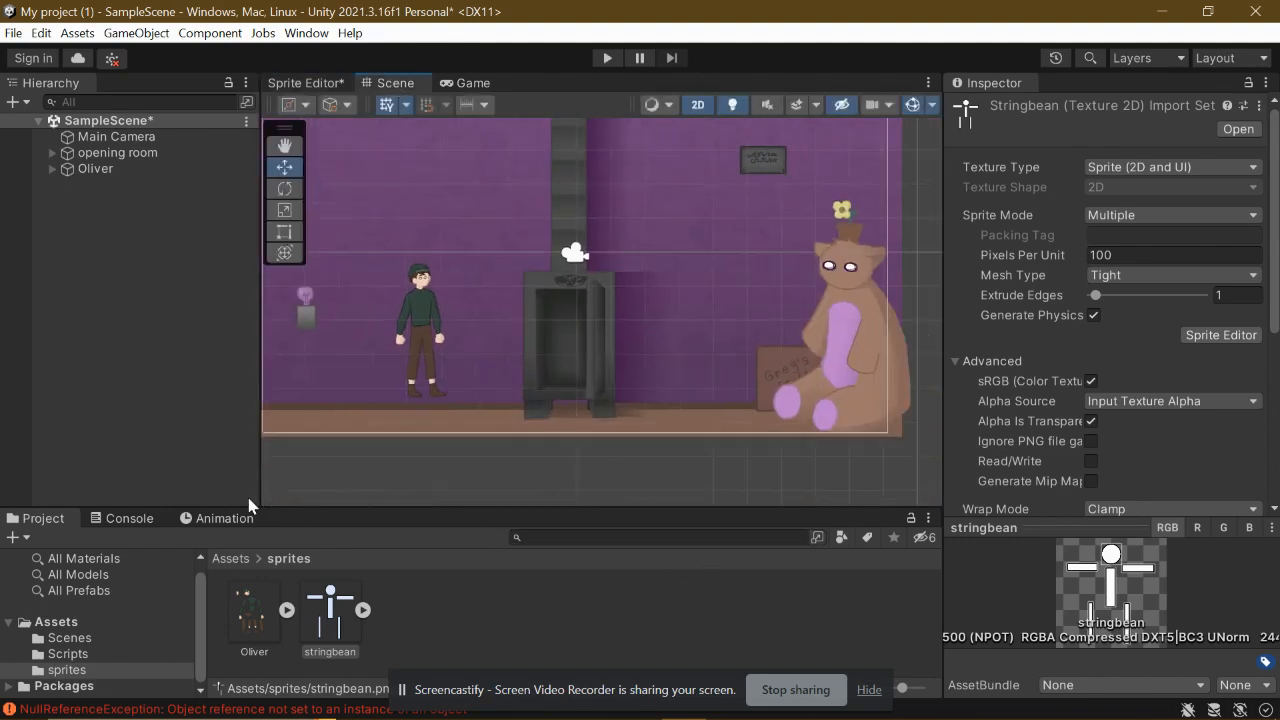
pyautogui.scroll(2, 312, 339)
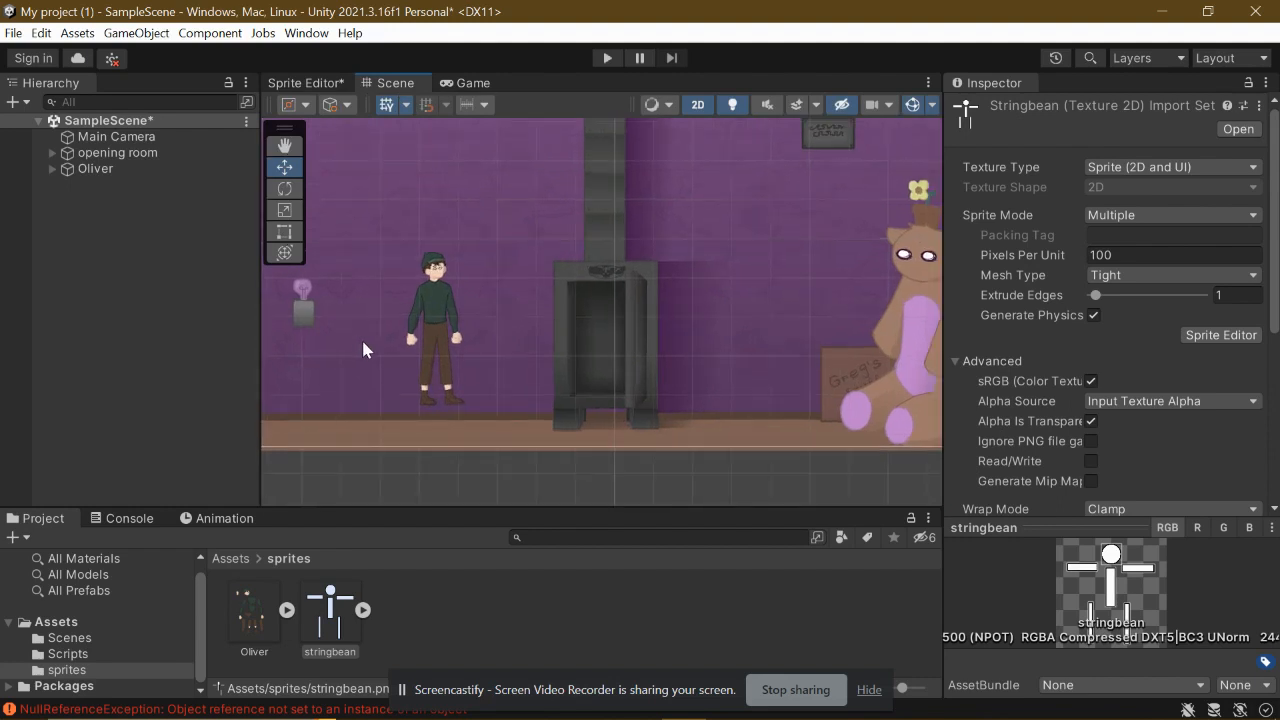
pyautogui.scroll(-3, 452, 463)
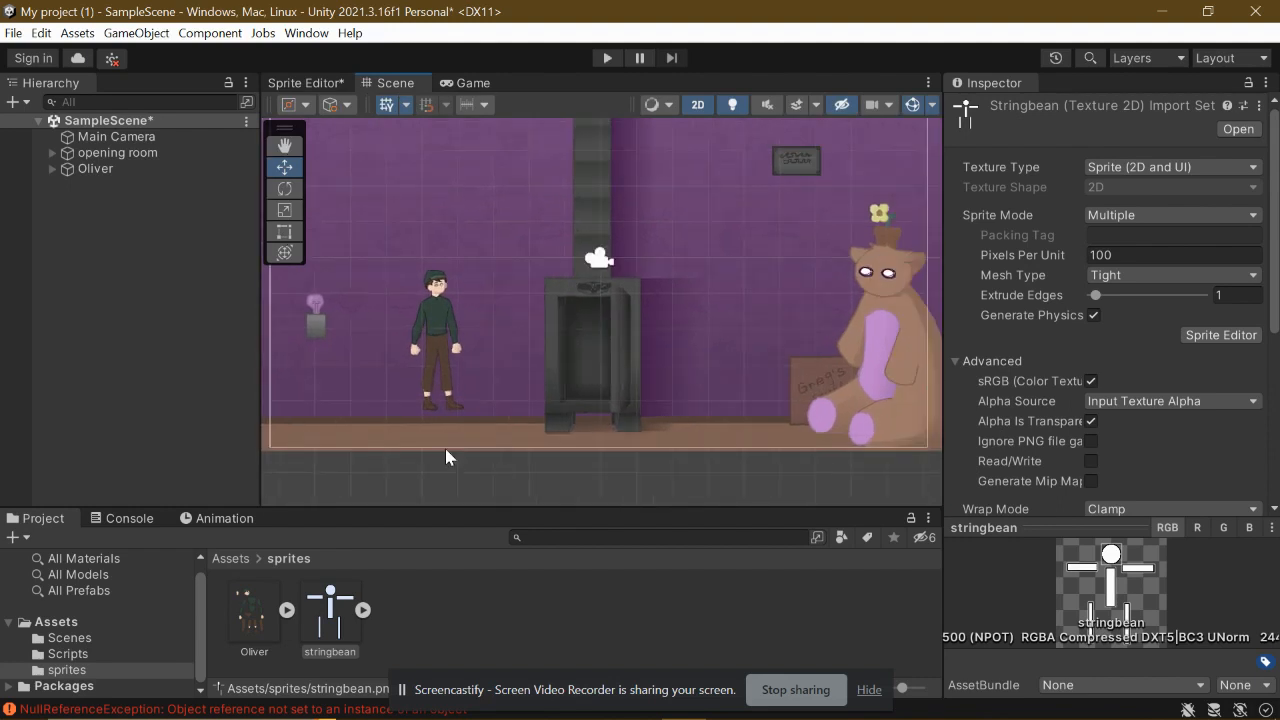
pyautogui.click(363, 610)
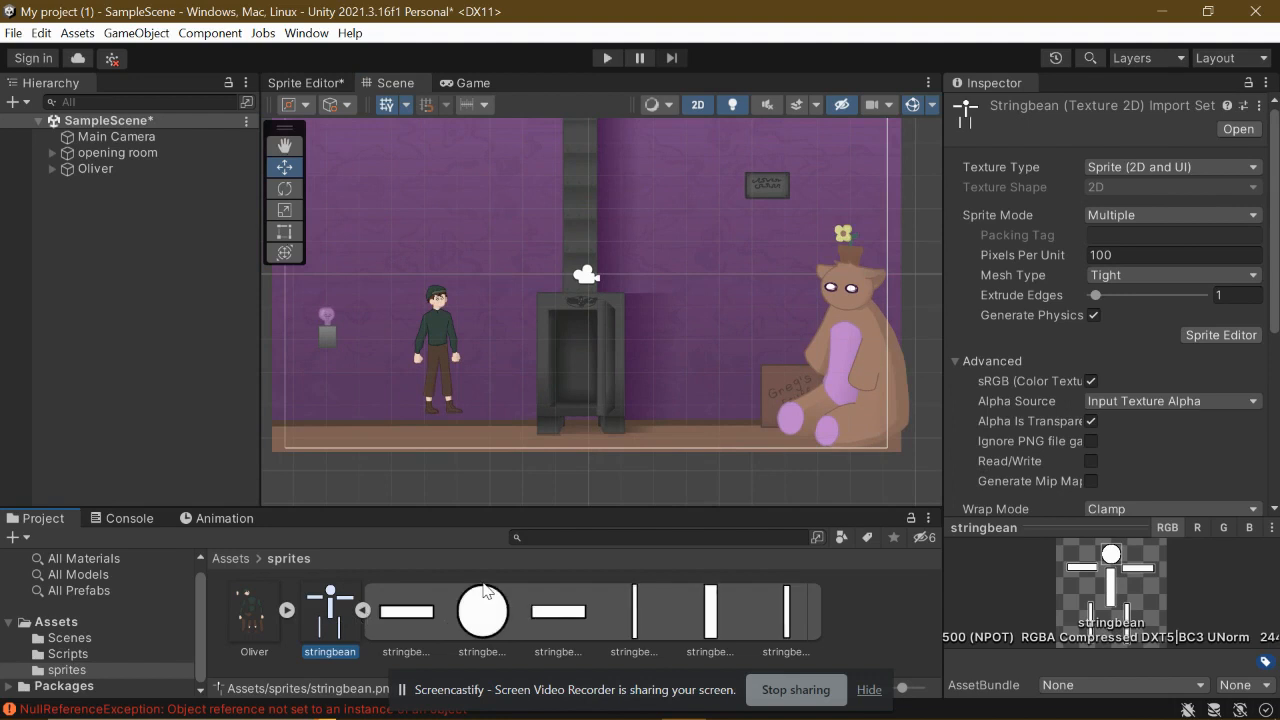
pyautogui.moveTo(415, 609); pyautogui.dragTo(697, 330)
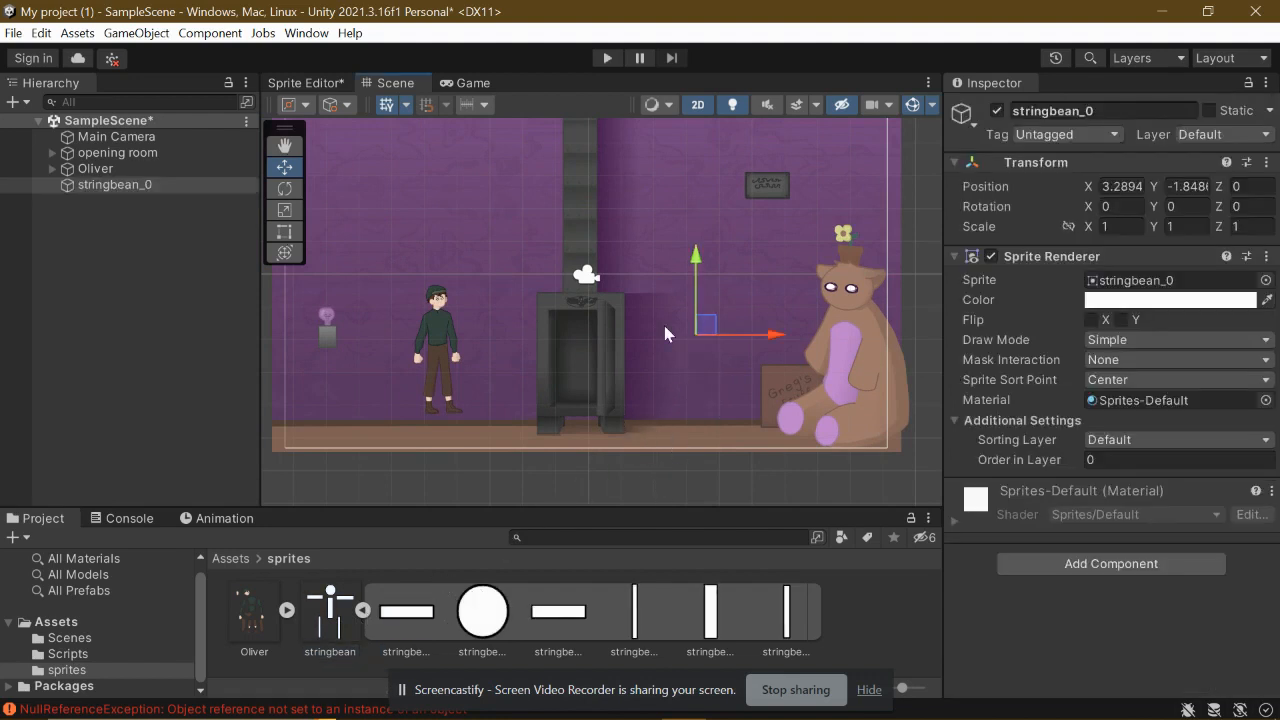
# Set stringbean_0's Order in Layer to 1 and move the arm slightly left along the X axis.
pyautogui.scroll(1, 700, 325)
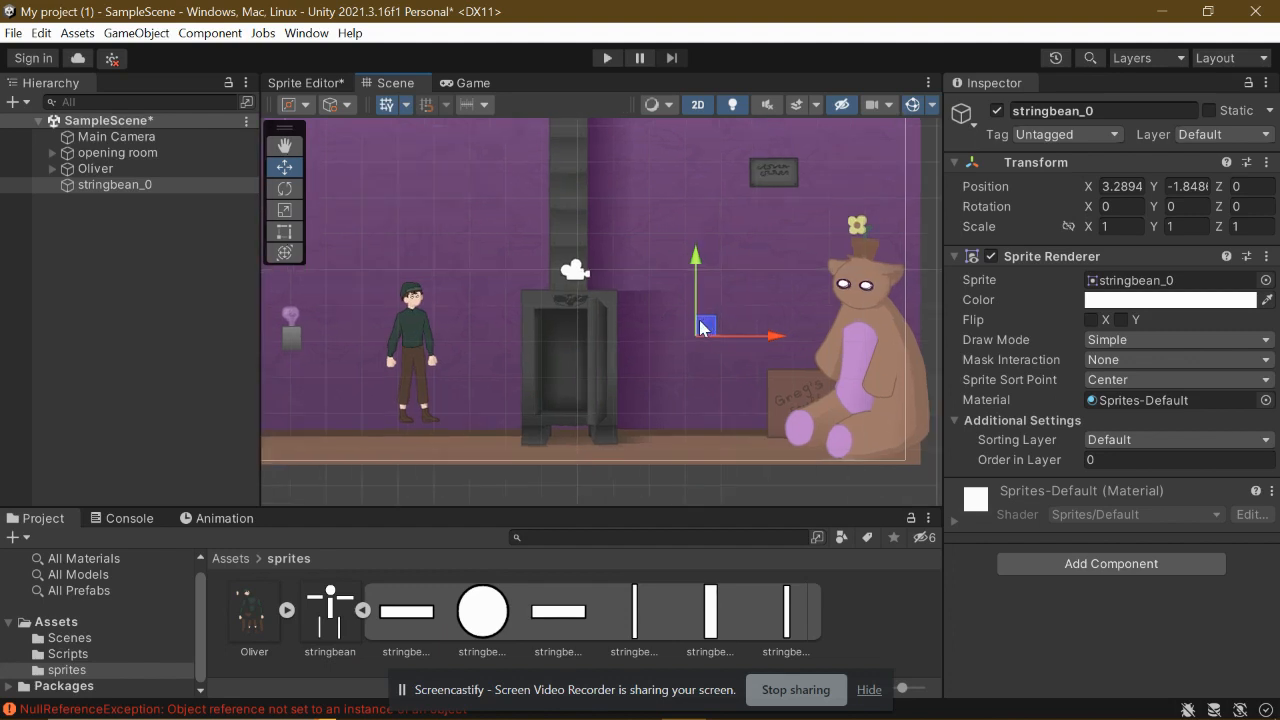
pyautogui.click(1123, 465)
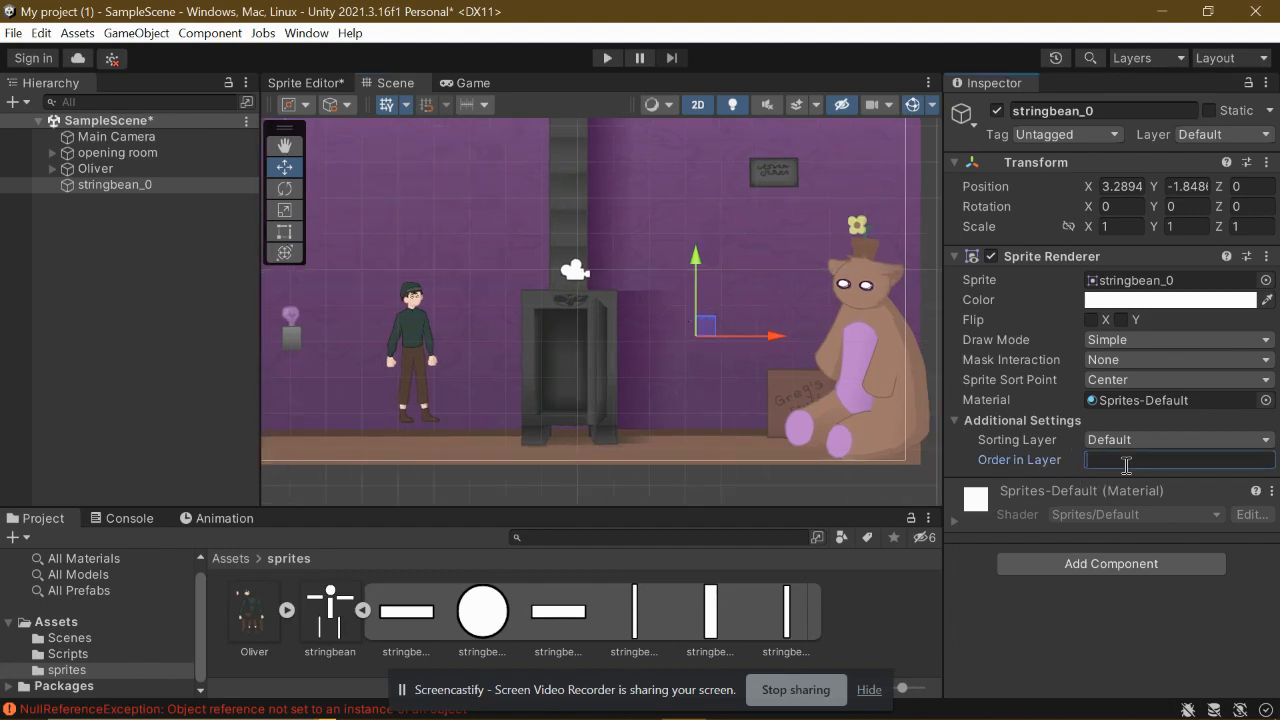
pyautogui.write('1')
pyautogui.moveTo(772, 342); pyautogui.dragTo(735, 337)
# Place the right arm stringbean_2 beside the left arm and the head stringbean_1 above them, each with Order in Layer 5.
pyautogui.moveTo(561, 620); pyautogui.dragTo(760, 334)
pyautogui.click(1143, 460)
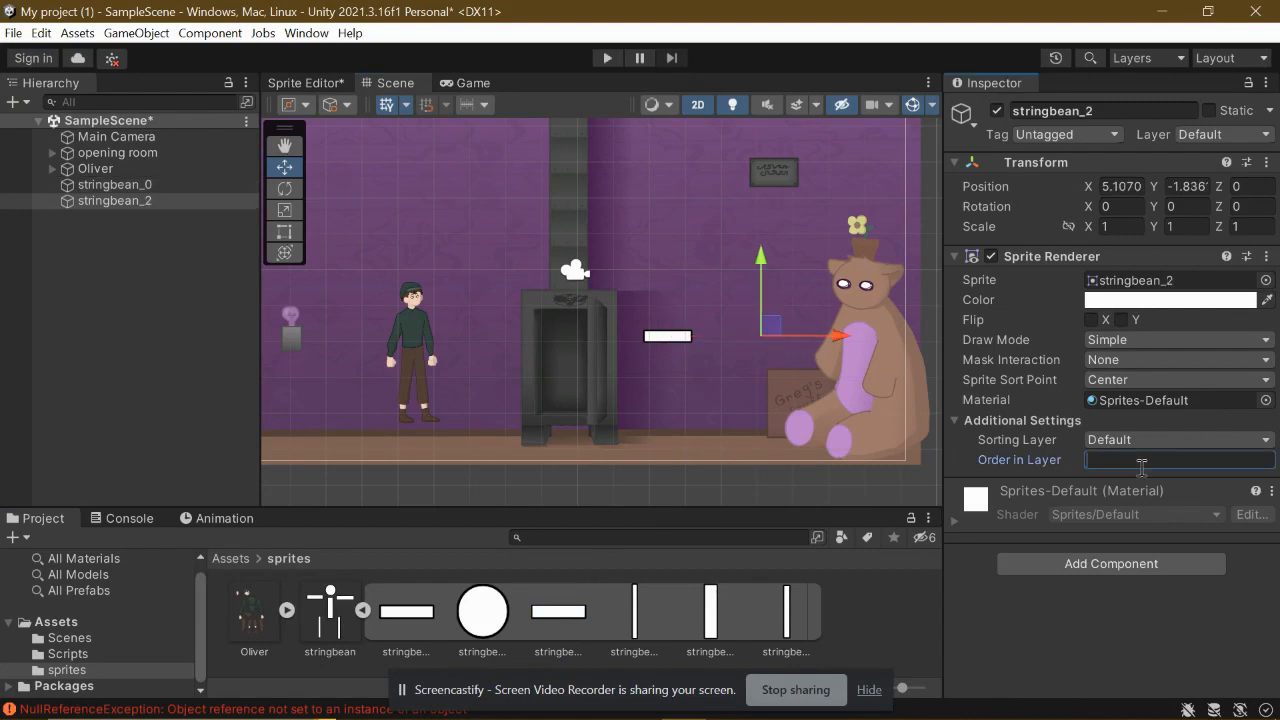
pyautogui.write('5')
pyautogui.moveTo(497, 612); pyautogui.dragTo(710, 290)
pyautogui.click(1121, 457)
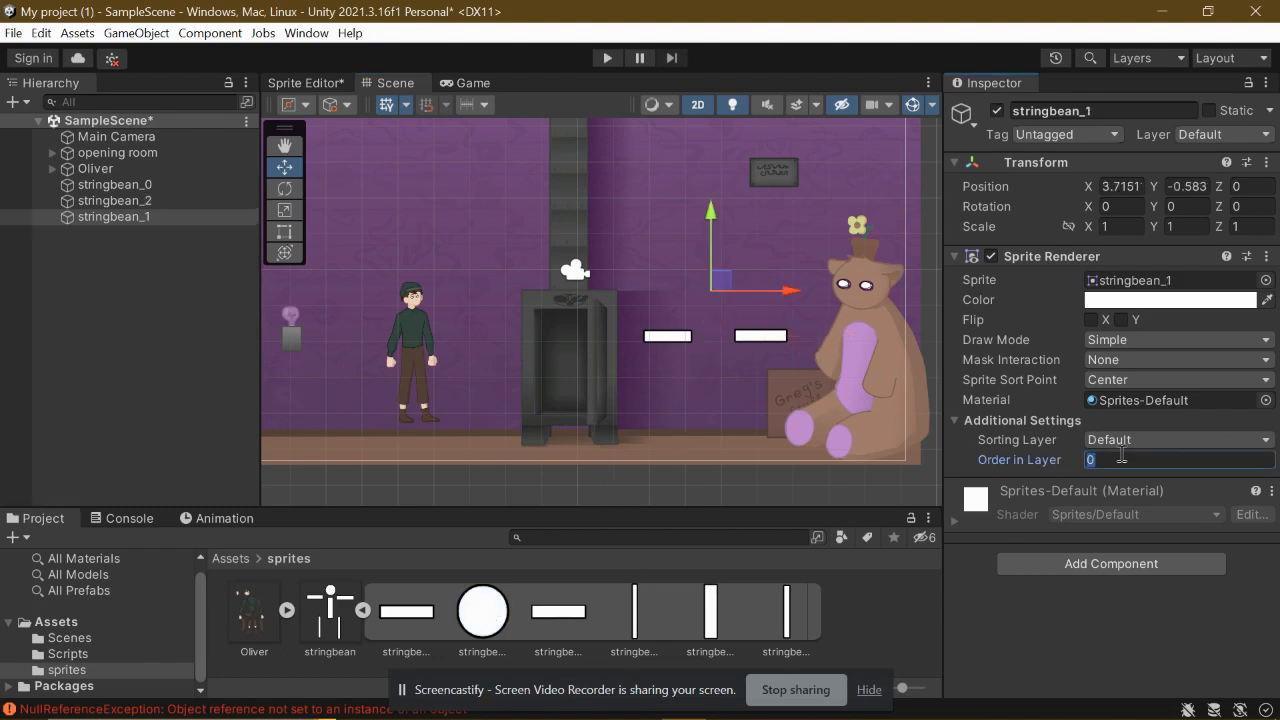
pyautogui.write('5')
# Place the leg sprites stringbean_3 and stringbean_5 side by side below the arms, each with Order in Layer 5.
pyautogui.moveTo(640, 630); pyautogui.dragTo(692, 406)
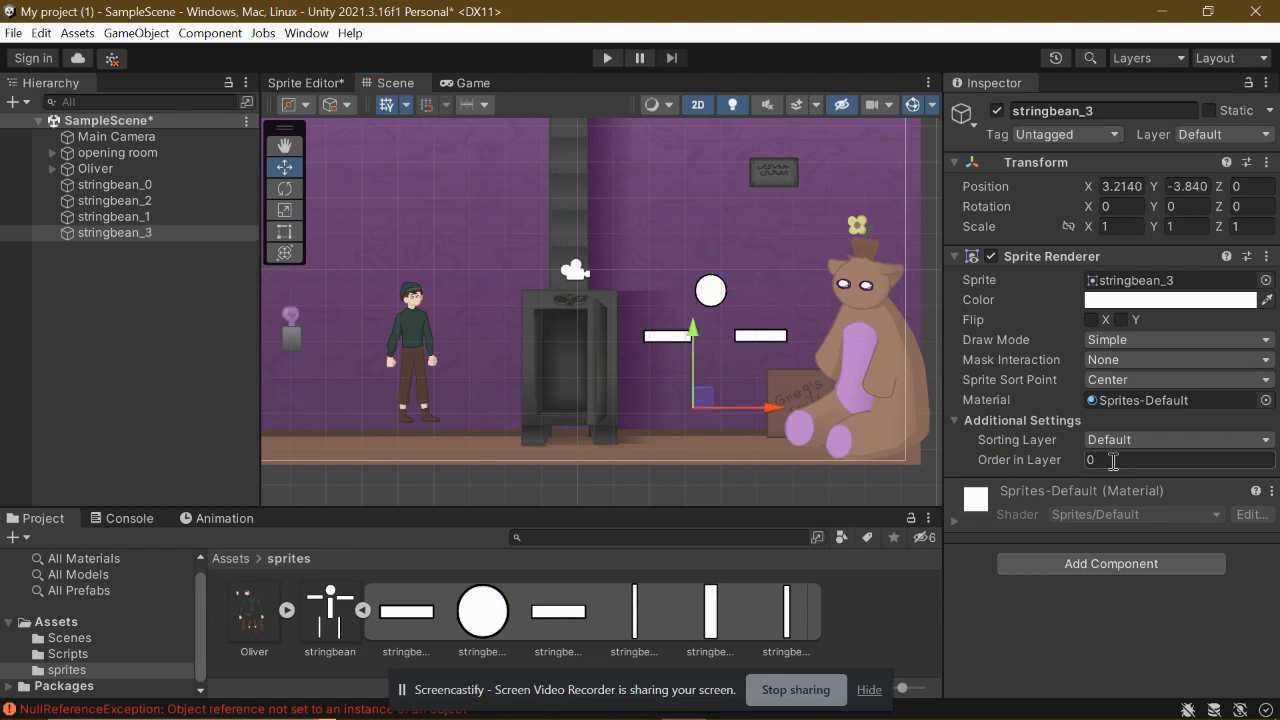
pyautogui.click(1113, 460)
pyautogui.write('5')
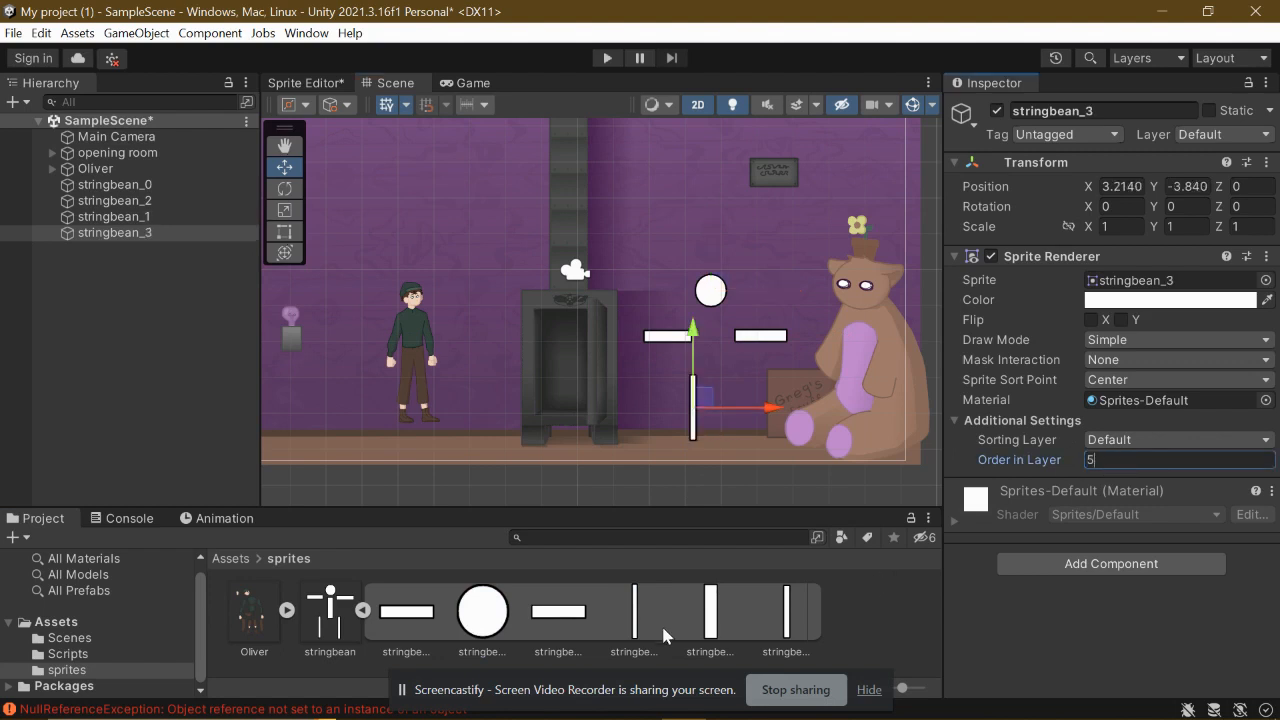
pyautogui.moveTo(790, 615); pyautogui.dragTo(741, 395)
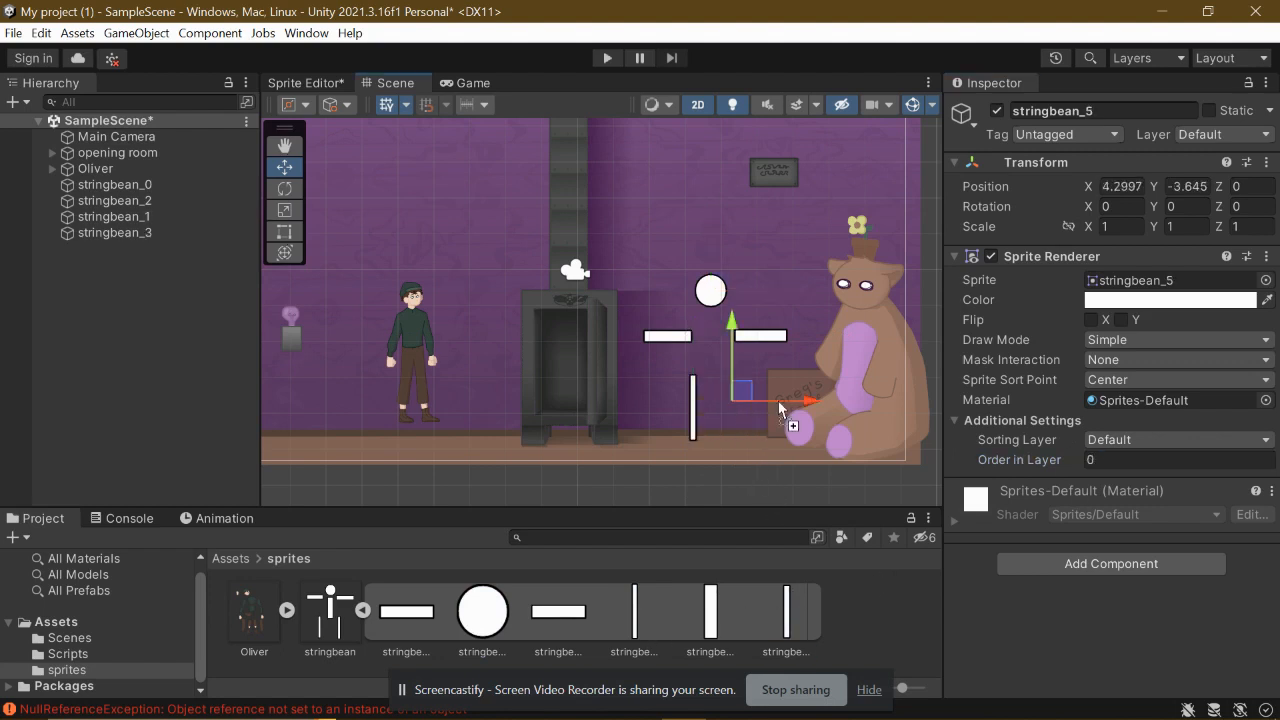
pyautogui.click(1108, 462)
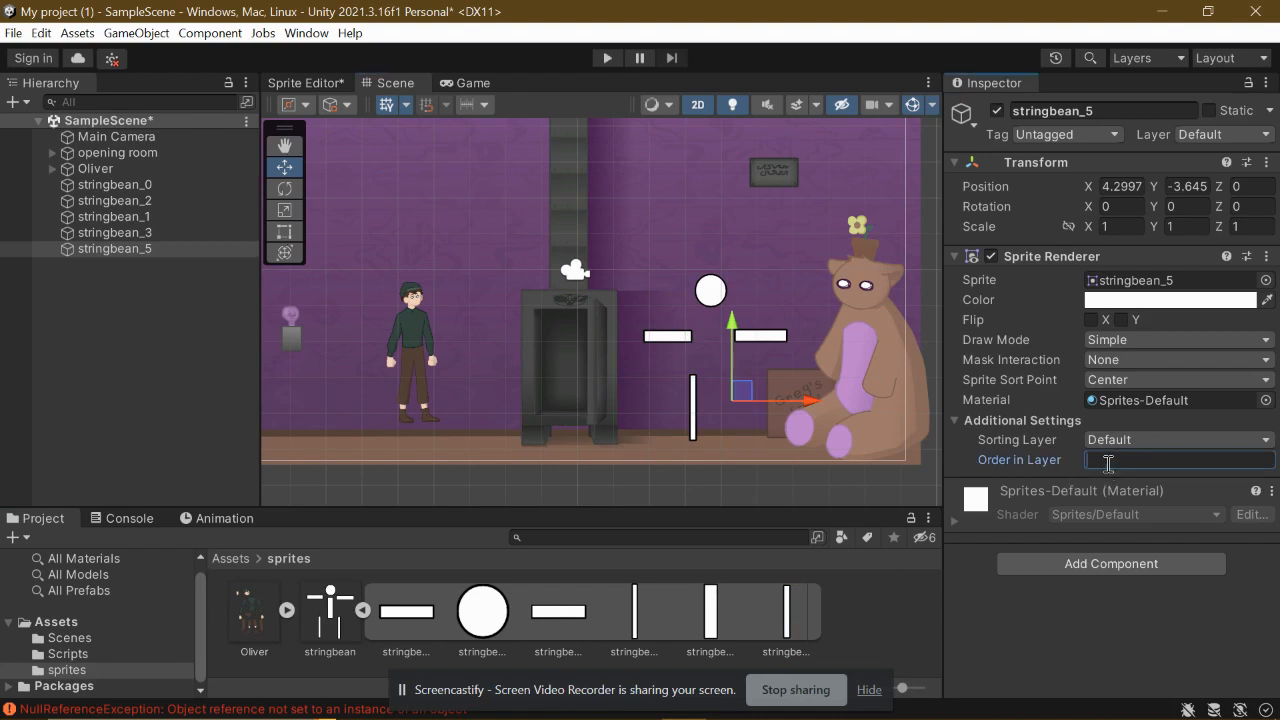
pyautogui.write('5')
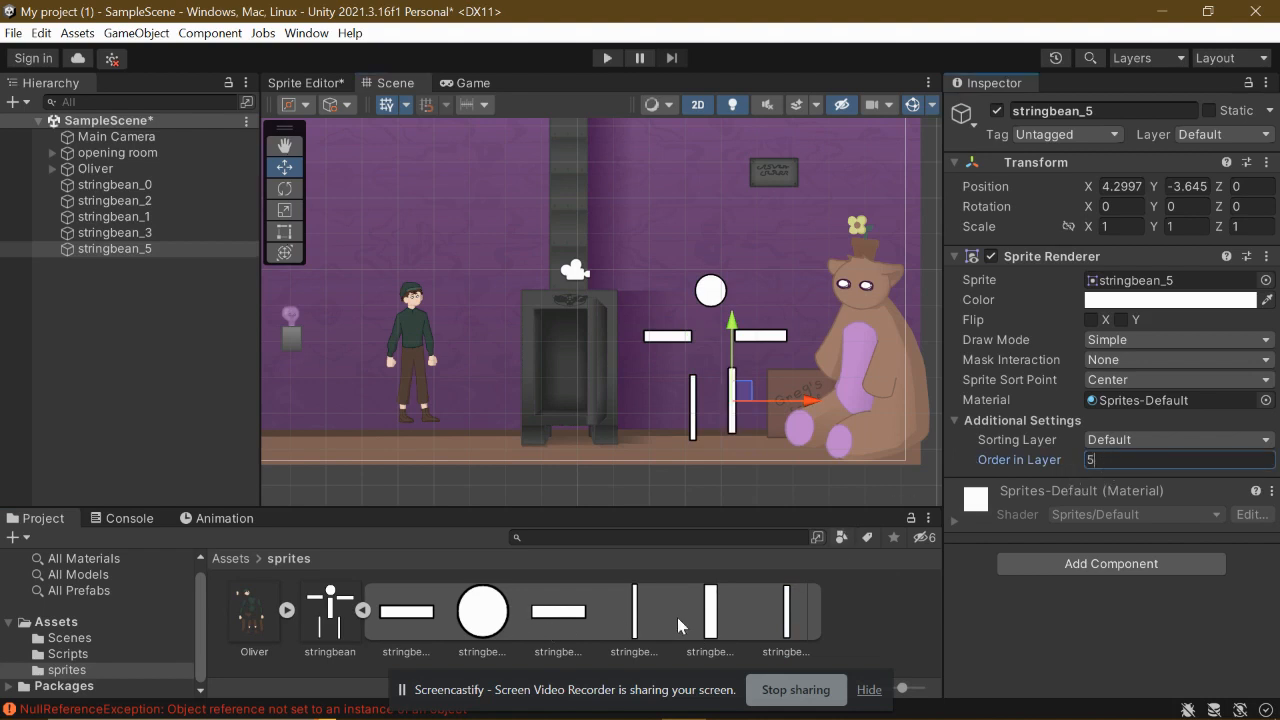
# Place the torso sprite stringbean_4 below the head with Order in Layer 5 and position it at X 3.72, Y -1.7.
pyautogui.moveTo(714, 632); pyautogui.dragTo(714, 338)
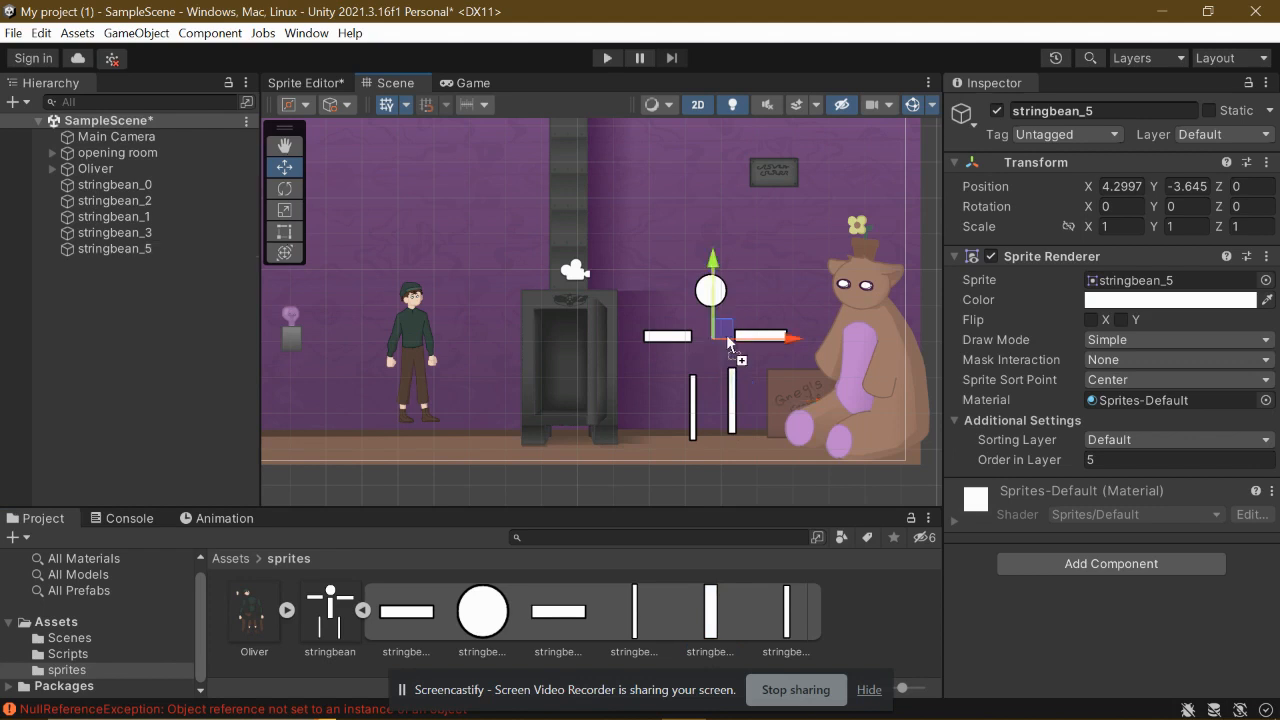
pyautogui.click(1110, 460)
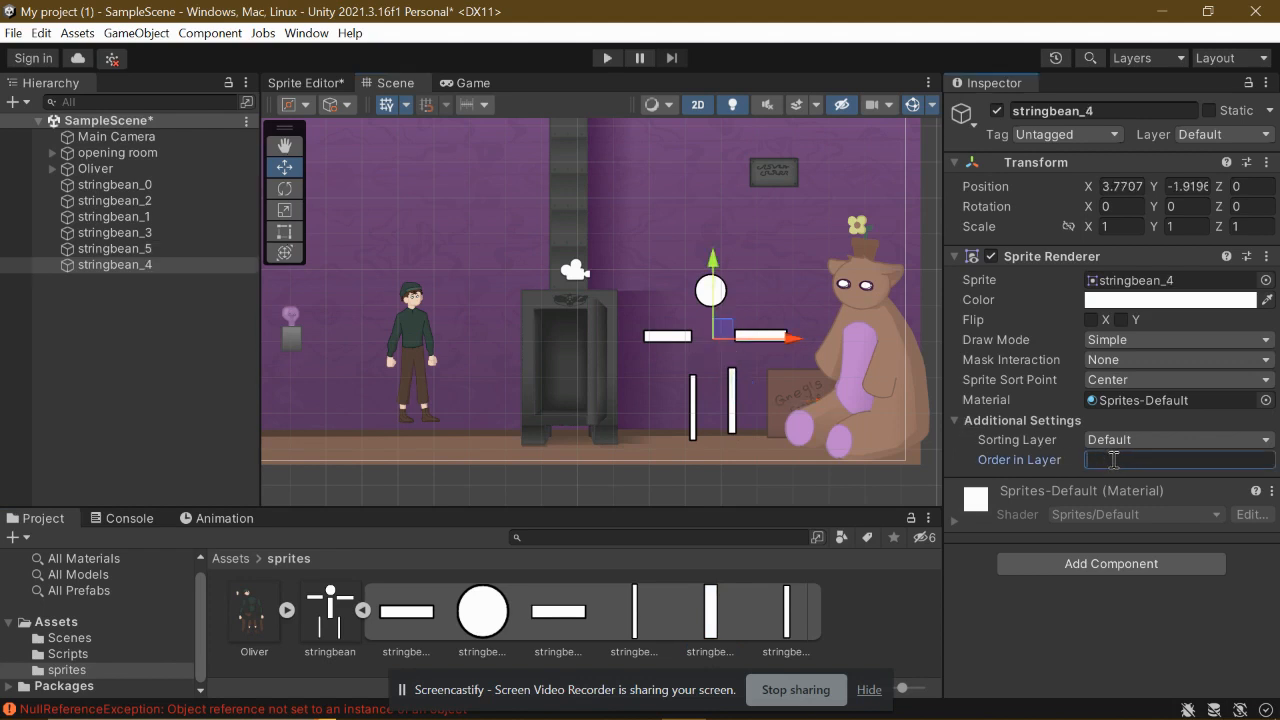
pyautogui.write('5')
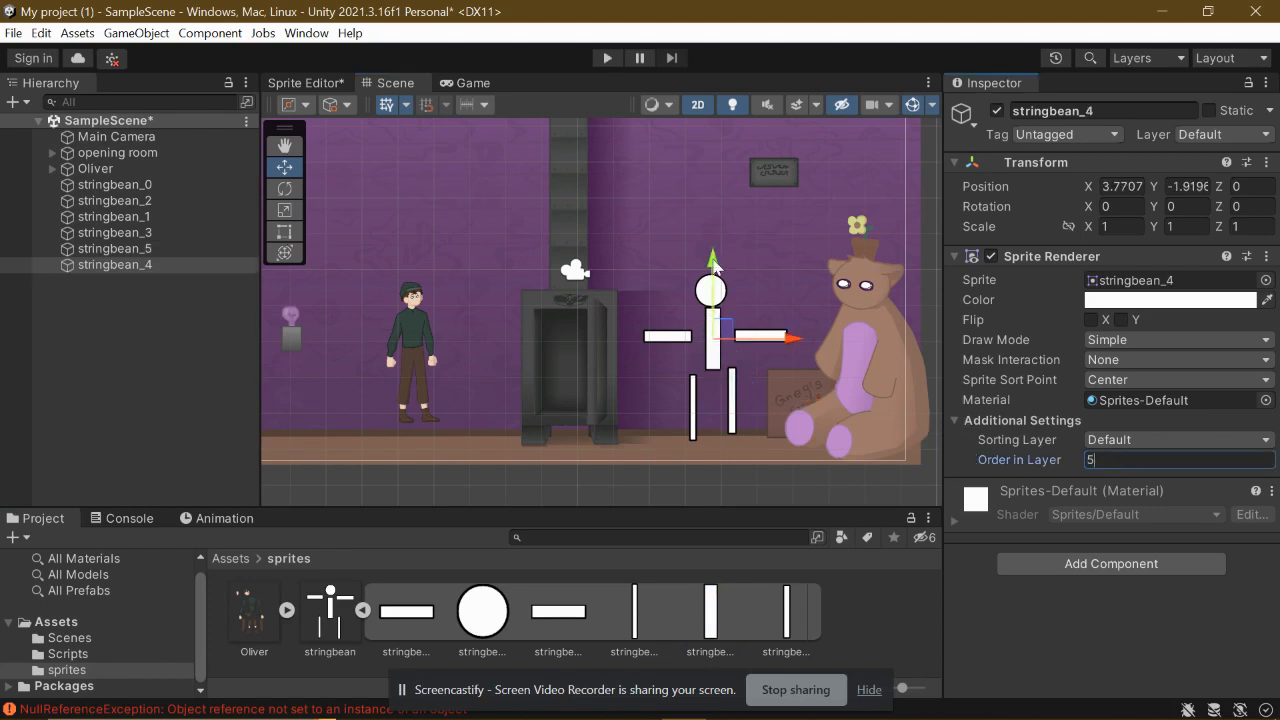
pyautogui.moveTo(713, 262)
pyautogui.mouseDown()
pyautogui.moveTo(712, 223)
pyautogui.moveTo(713, 258)
pyautogui.mouseUp()
pyautogui.moveTo(803, 336); pyautogui.dragTo(797, 336)
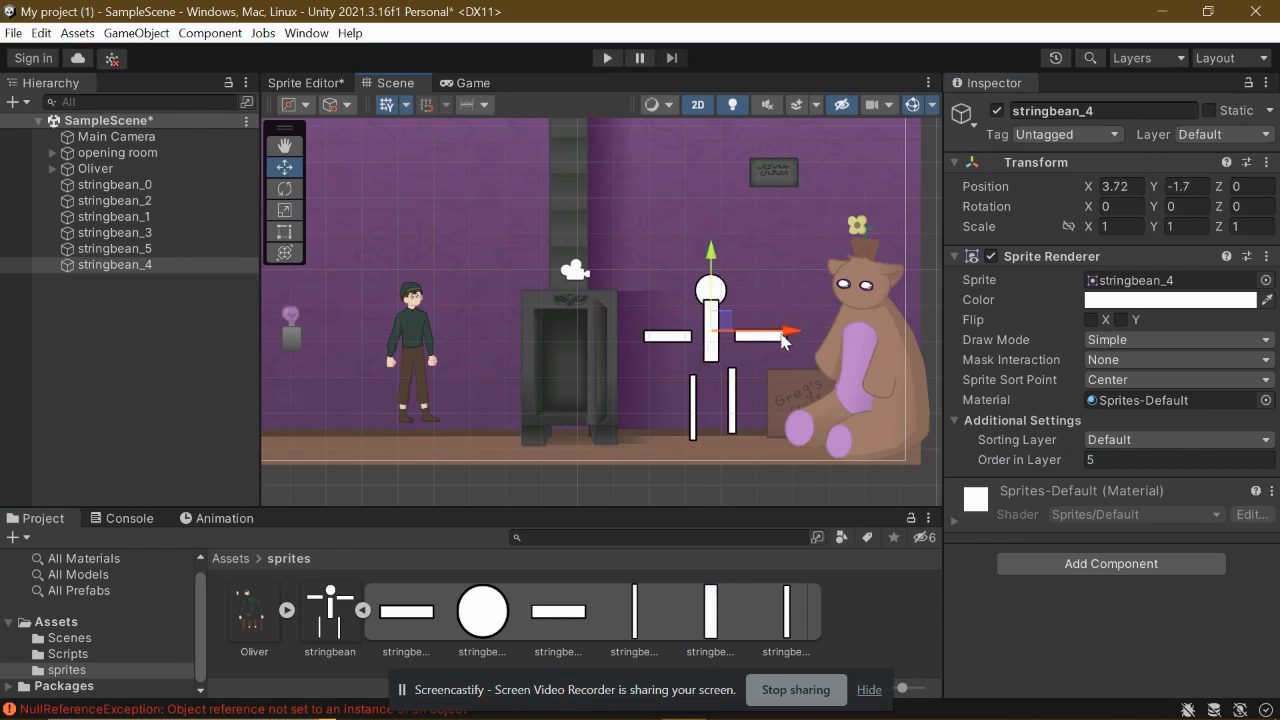
# Set Order in Layer to 6 for the left arm stringbean_0 and the head stringbean_1.
pyautogui.click(476, 645)
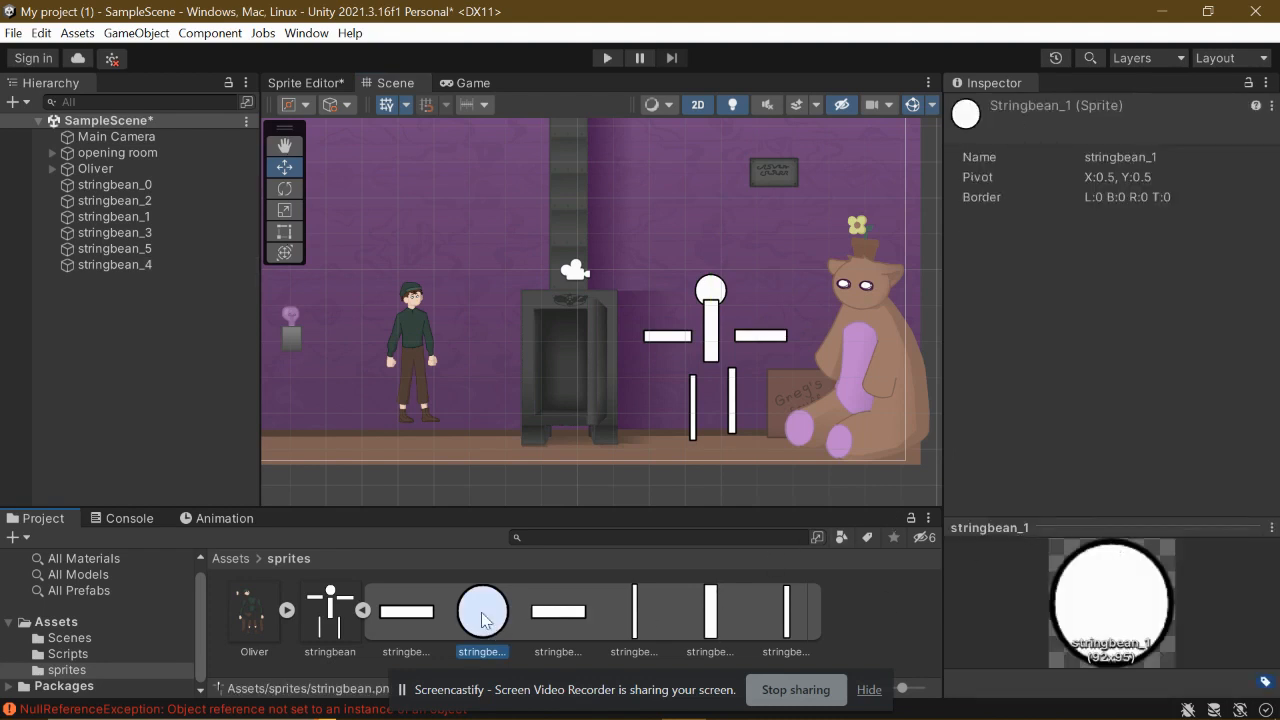
pyautogui.click(404, 612)
pyautogui.click(482, 612)
pyautogui.click(110, 185)
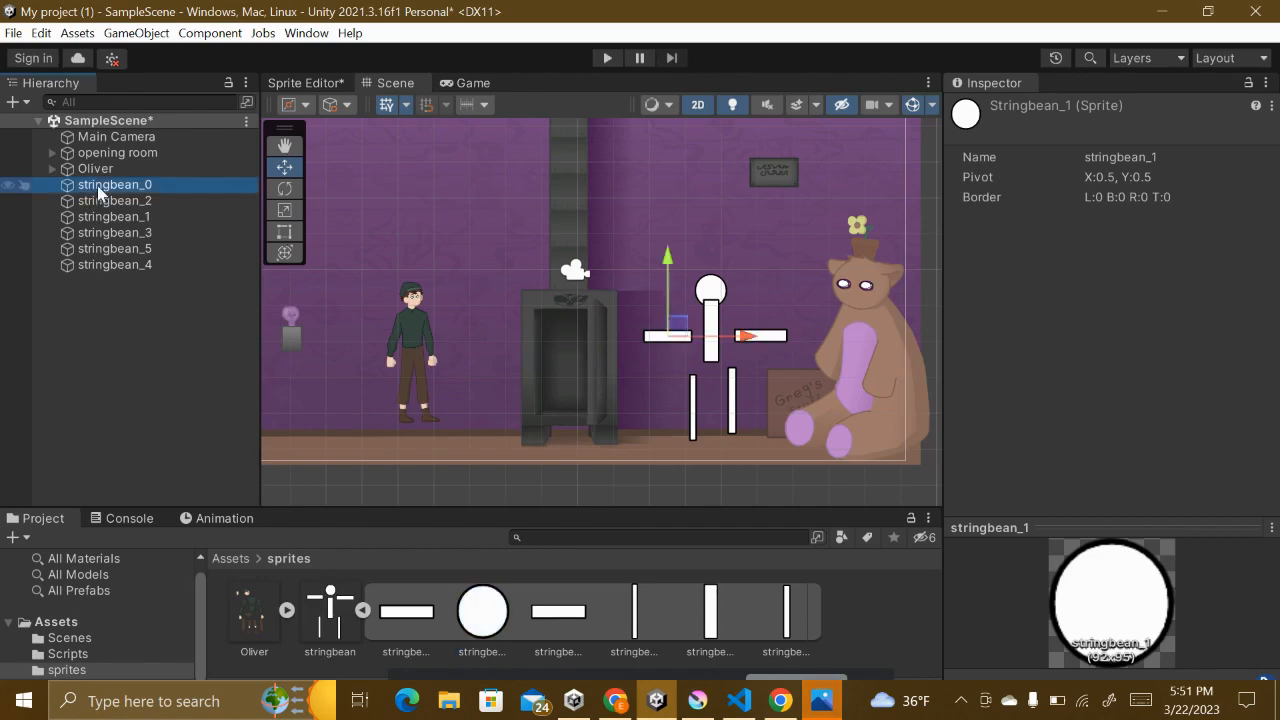
pyautogui.click(1117, 459)
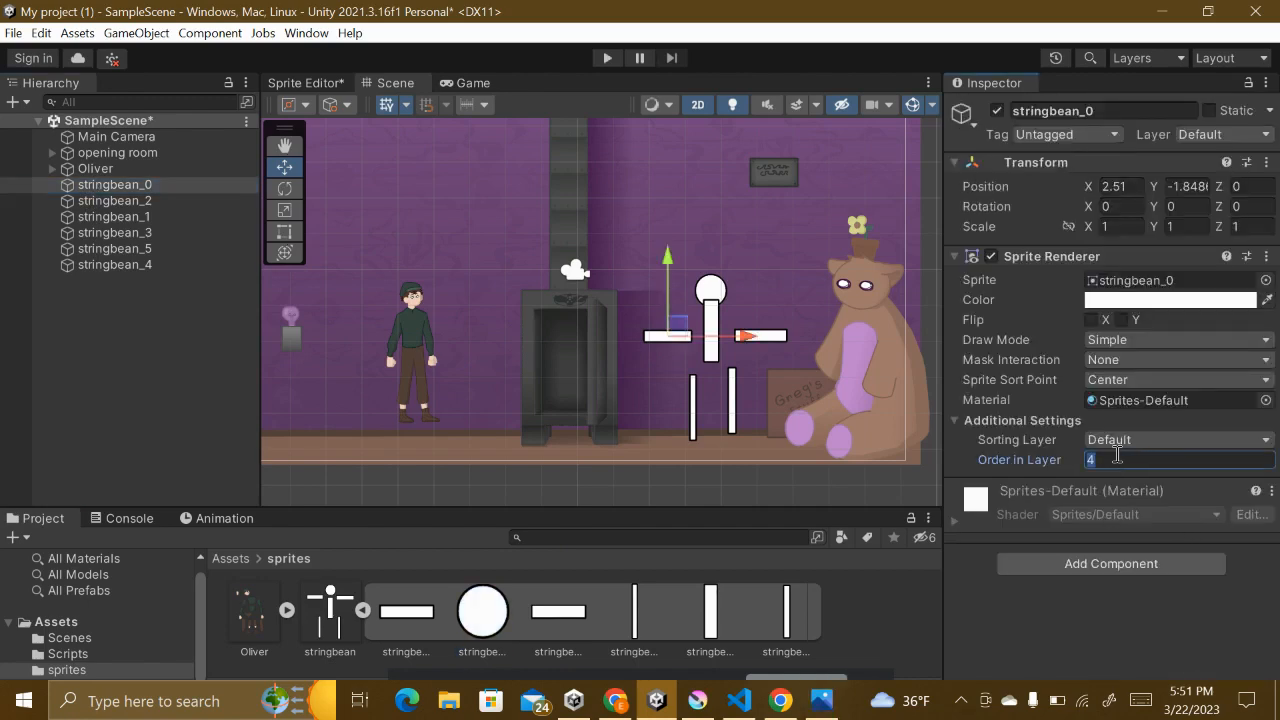
pyautogui.press('BackSpace')
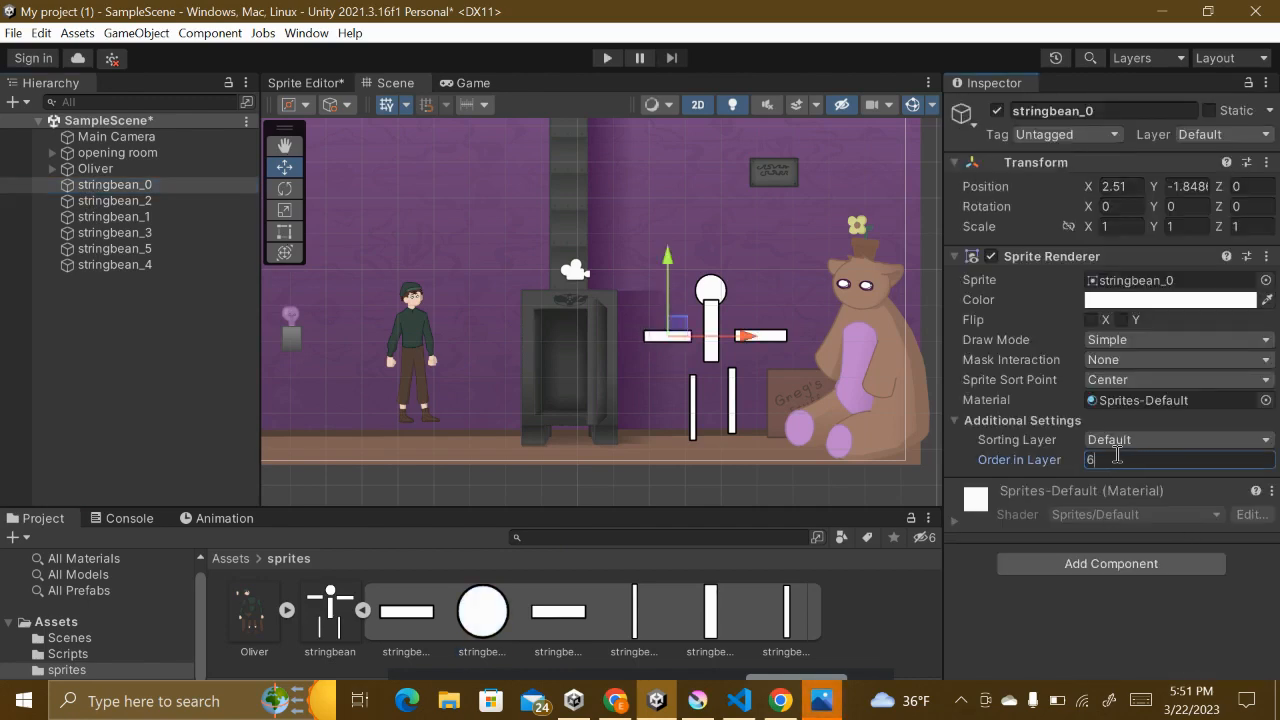
pyautogui.click(114, 201)
pyautogui.click(127, 226)
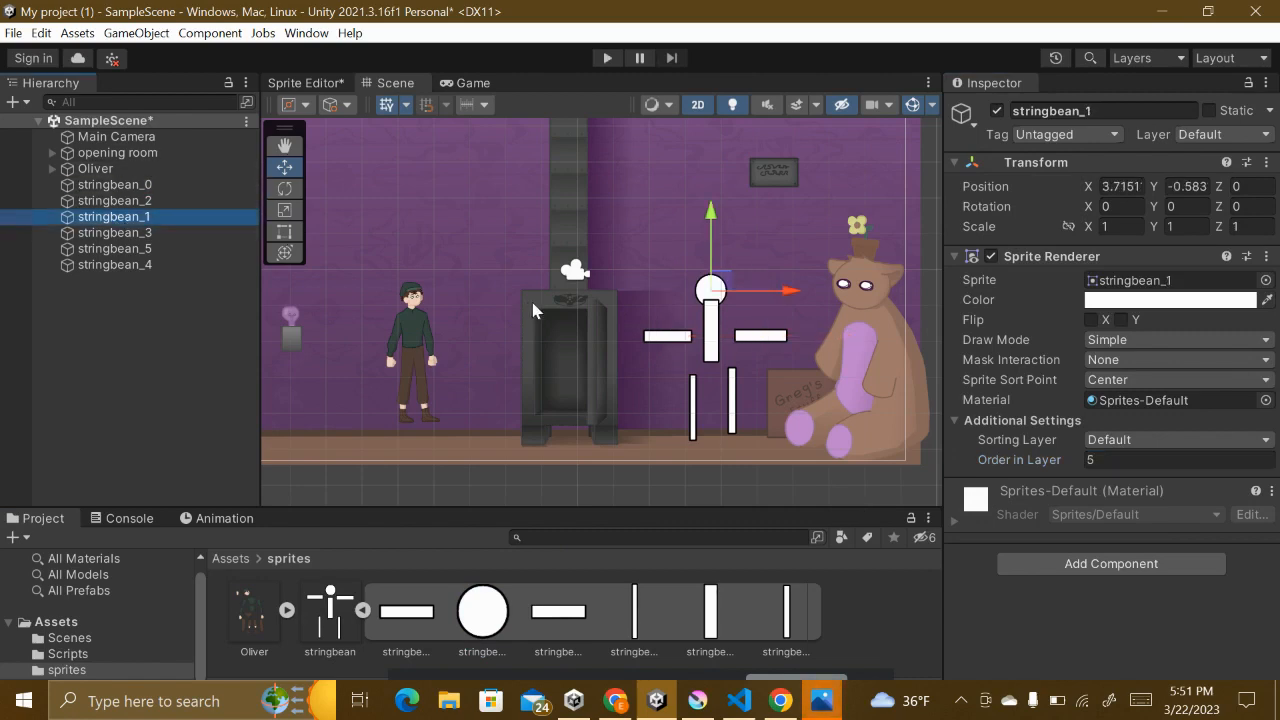
pyautogui.click(1119, 460)
pyautogui.press('BackSpace')
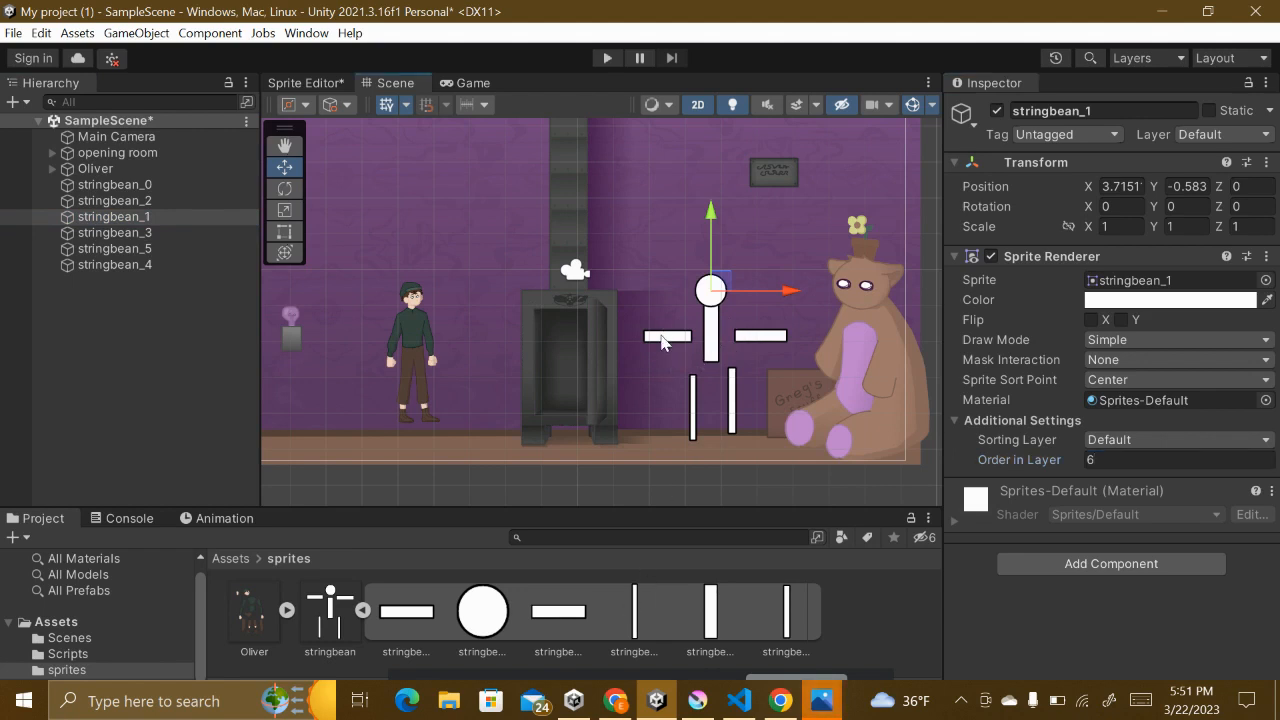
# Attach both arms to the upper torso, moving stringbean_0 to X 2.96, Y -1.29 and stringbean_2 to X 4.49, Y -1.25.
pyautogui.click(666, 337)
pyautogui.moveTo(751, 345); pyautogui.dragTo(767, 345)
pyautogui.moveTo(682, 255); pyautogui.dragTo(682, 235)
pyautogui.click(779, 342)
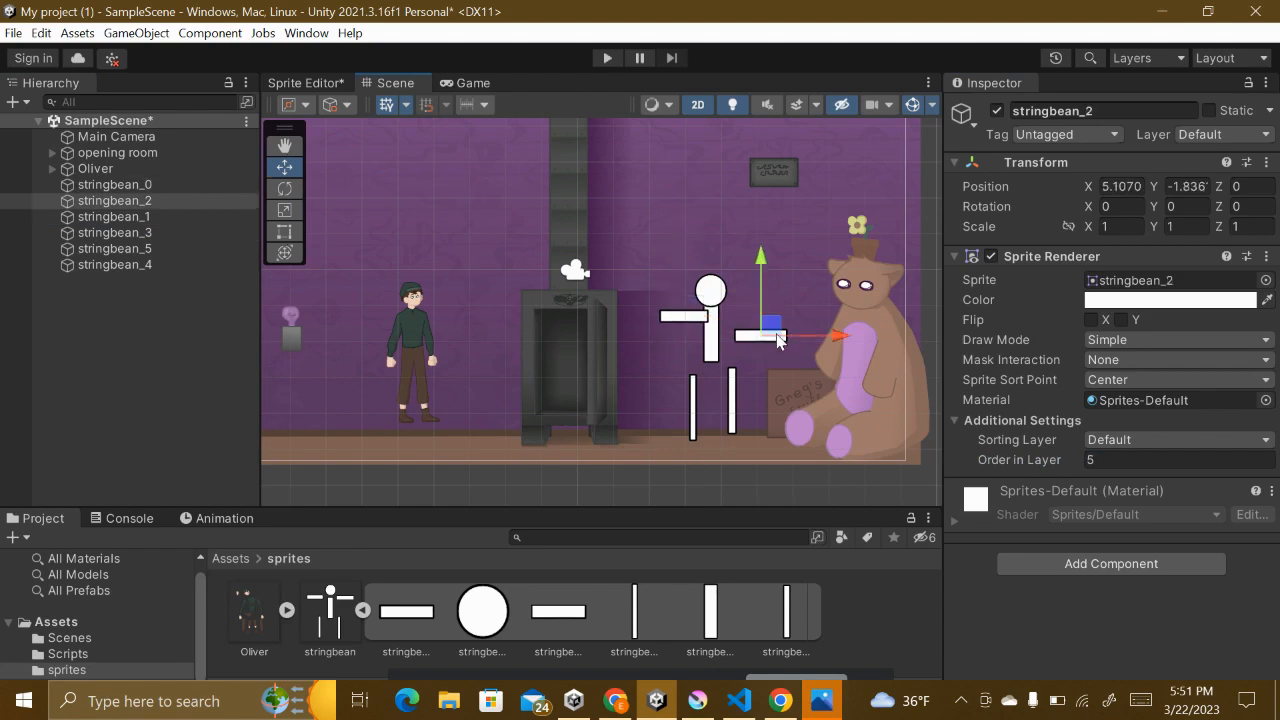
pyautogui.moveTo(763, 256); pyautogui.dragTo(764, 240)
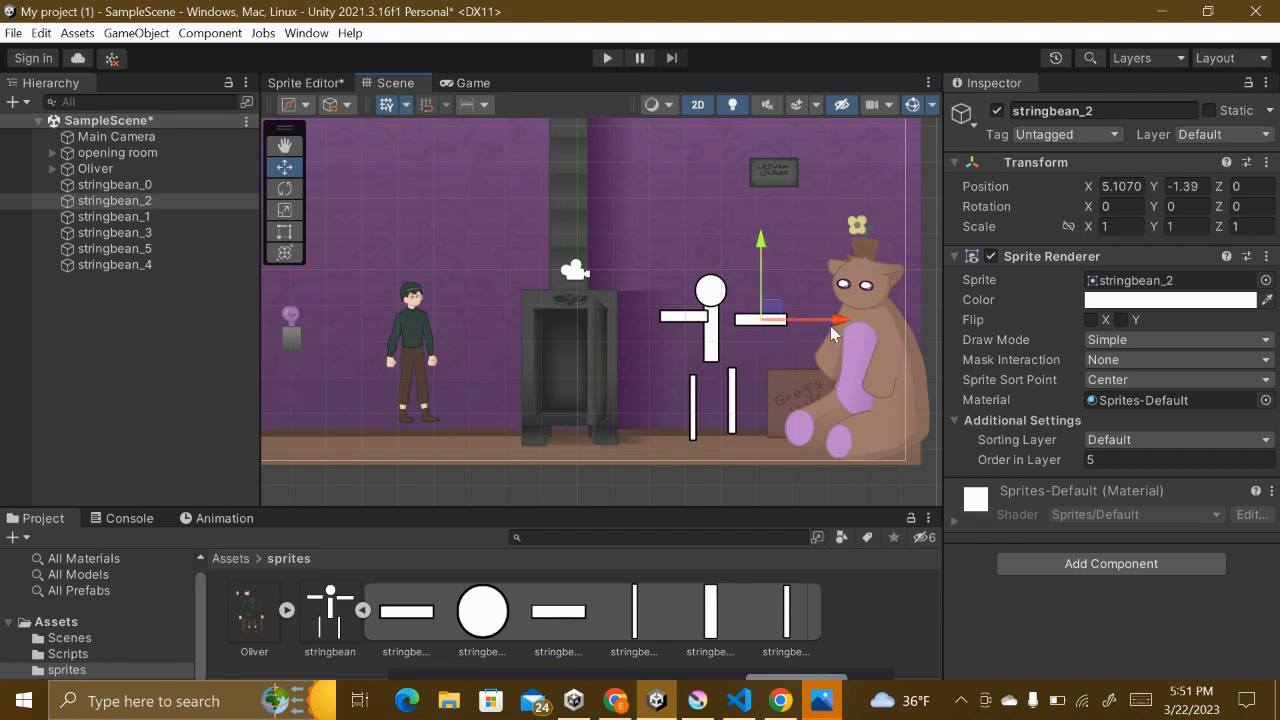
pyautogui.moveTo(838, 320); pyautogui.dragTo(815, 320)
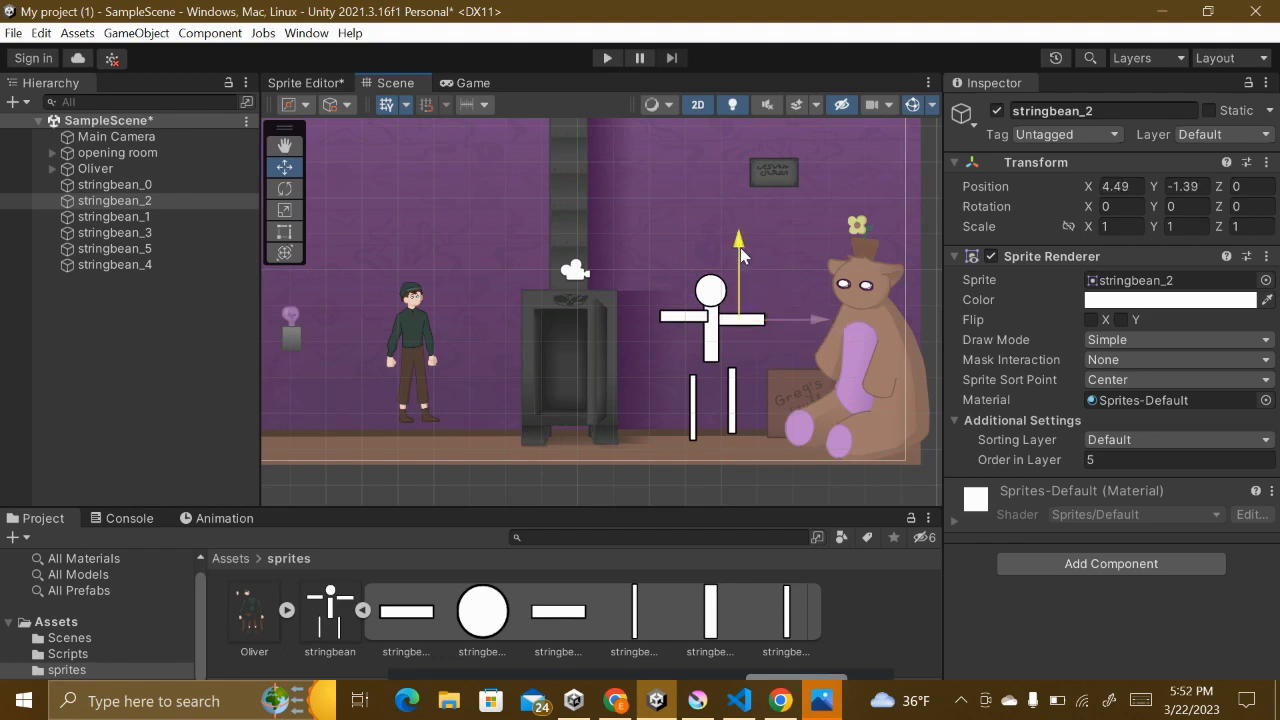
pyautogui.moveTo(741, 243); pyautogui.dragTo(741, 239)
# Attach both legs to the bottom of the torso side by side, moving stringbean_5 inward and up and stringbean_3 to X 3.55, Y -3.39.
pyautogui.click(733, 400)
pyautogui.moveTo(732, 323); pyautogui.dragTo(733, 312)
pyautogui.moveTo(814, 389); pyautogui.dragTo(798, 390)
pyautogui.click(690, 406)
pyautogui.click(690, 406)
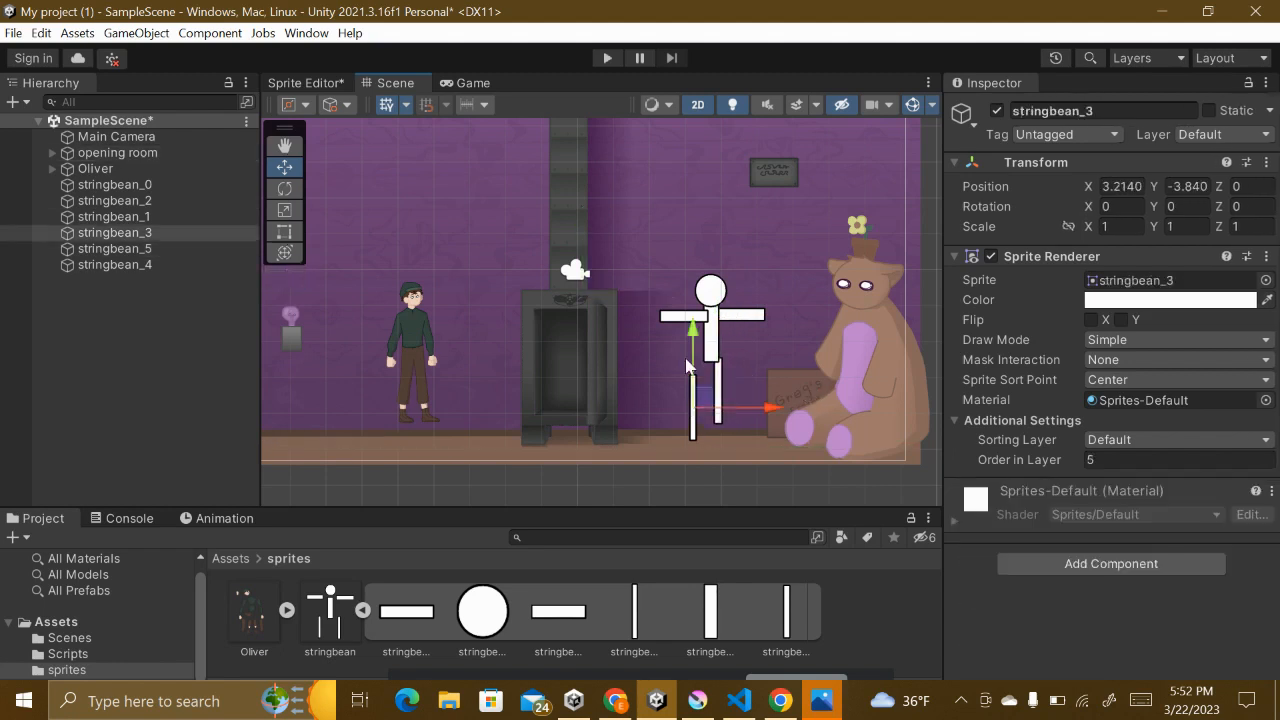
pyautogui.moveTo(694, 344); pyautogui.dragTo(697, 330)
pyautogui.moveTo(772, 394); pyautogui.dragTo(785, 393)
pyautogui.moveTo(703, 320); pyautogui.dragTo(701, 318)
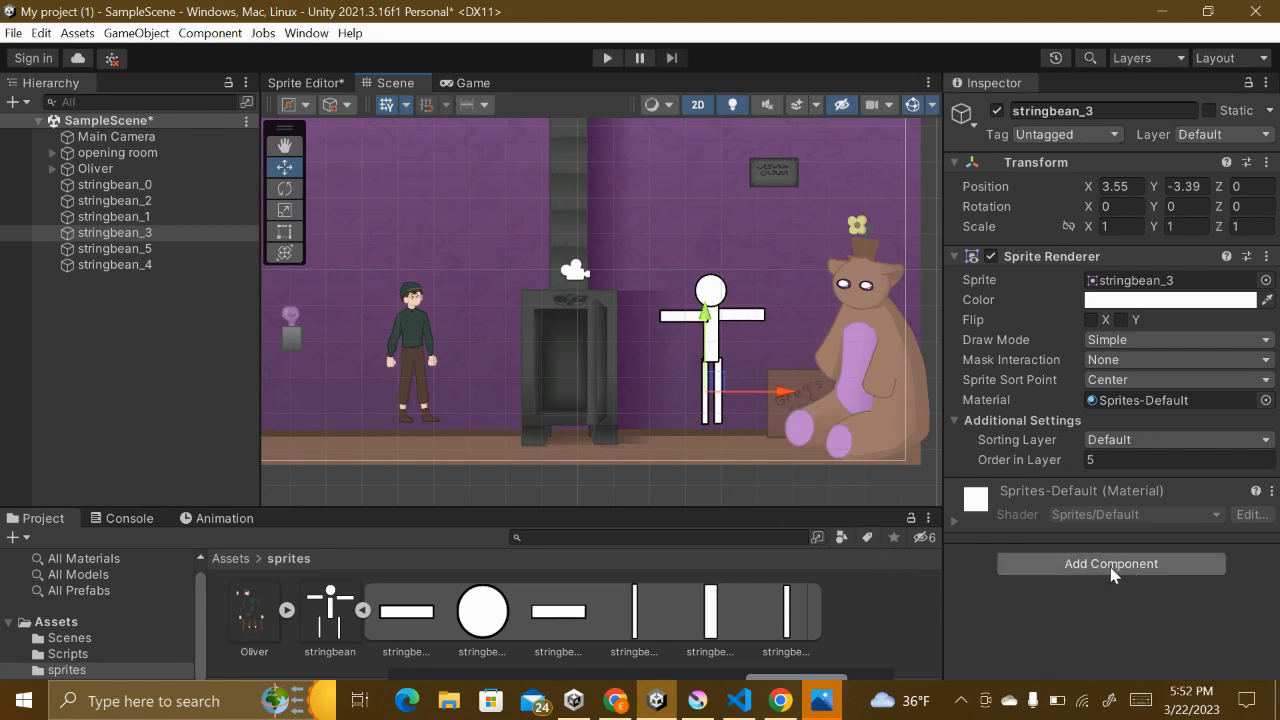
pyautogui.click(557, 611)
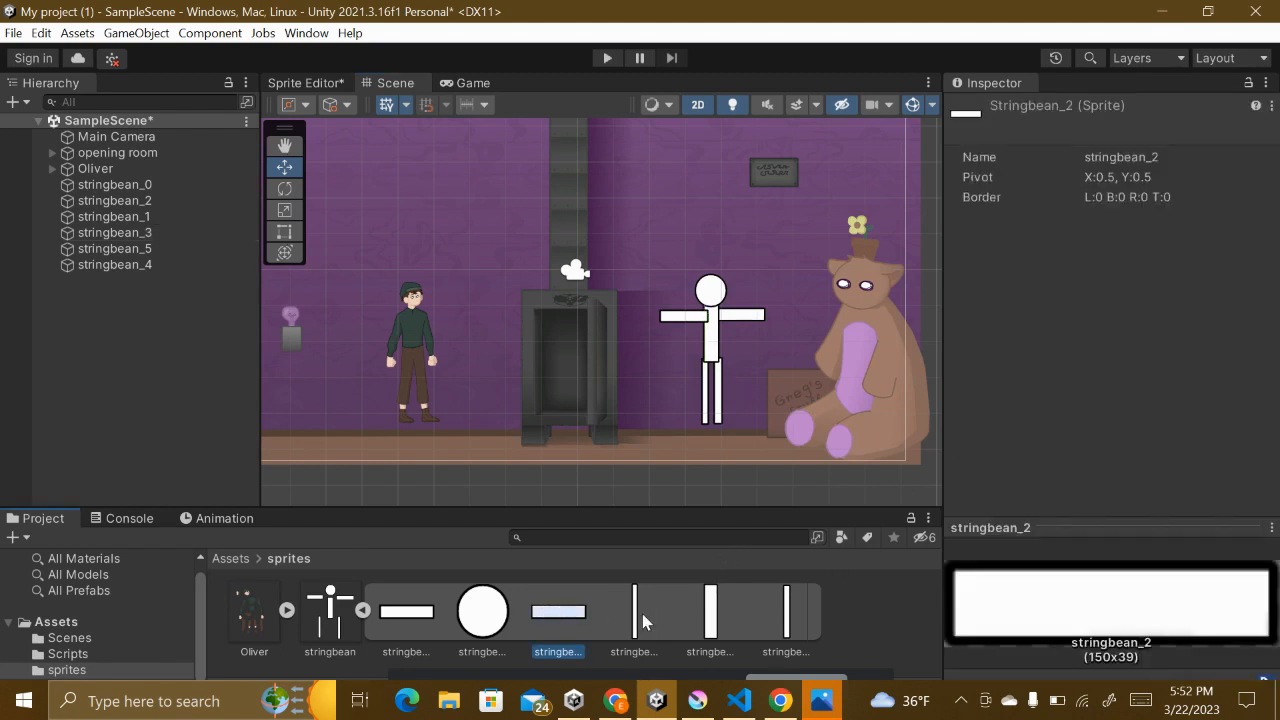
pyautogui.click(633, 615)
pyautogui.click(483, 615)
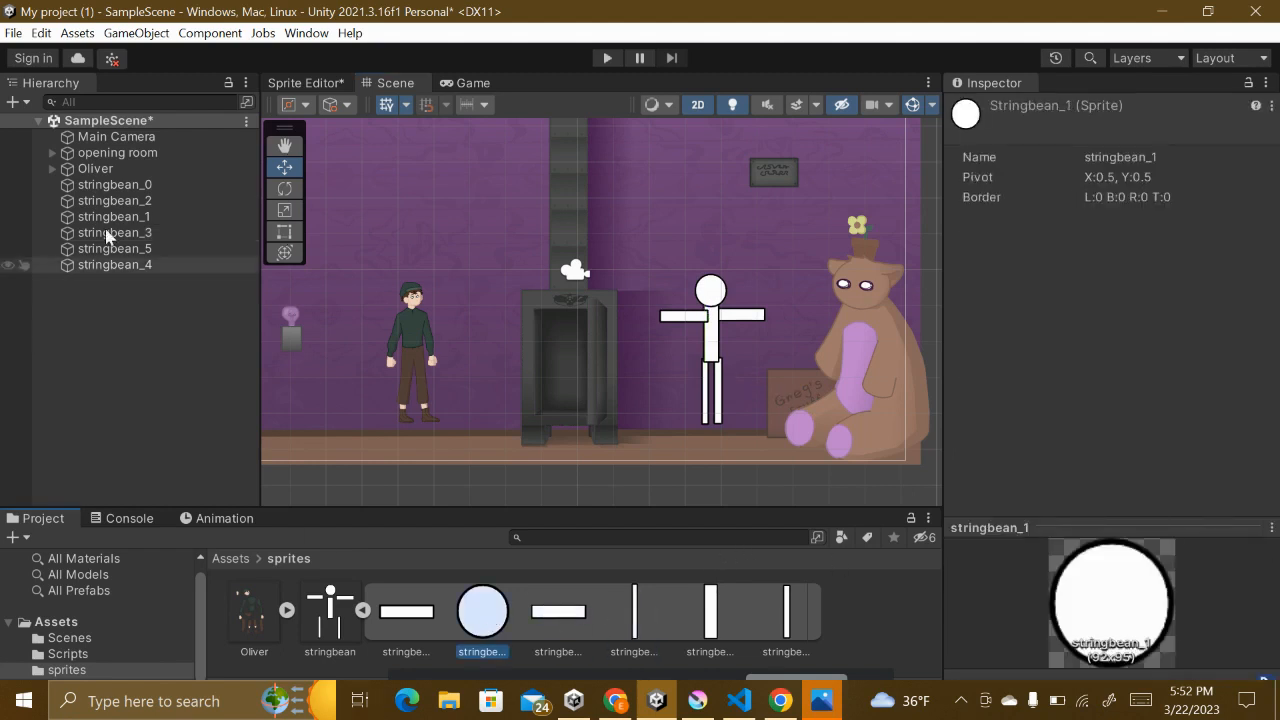
pyautogui.click(86, 187)
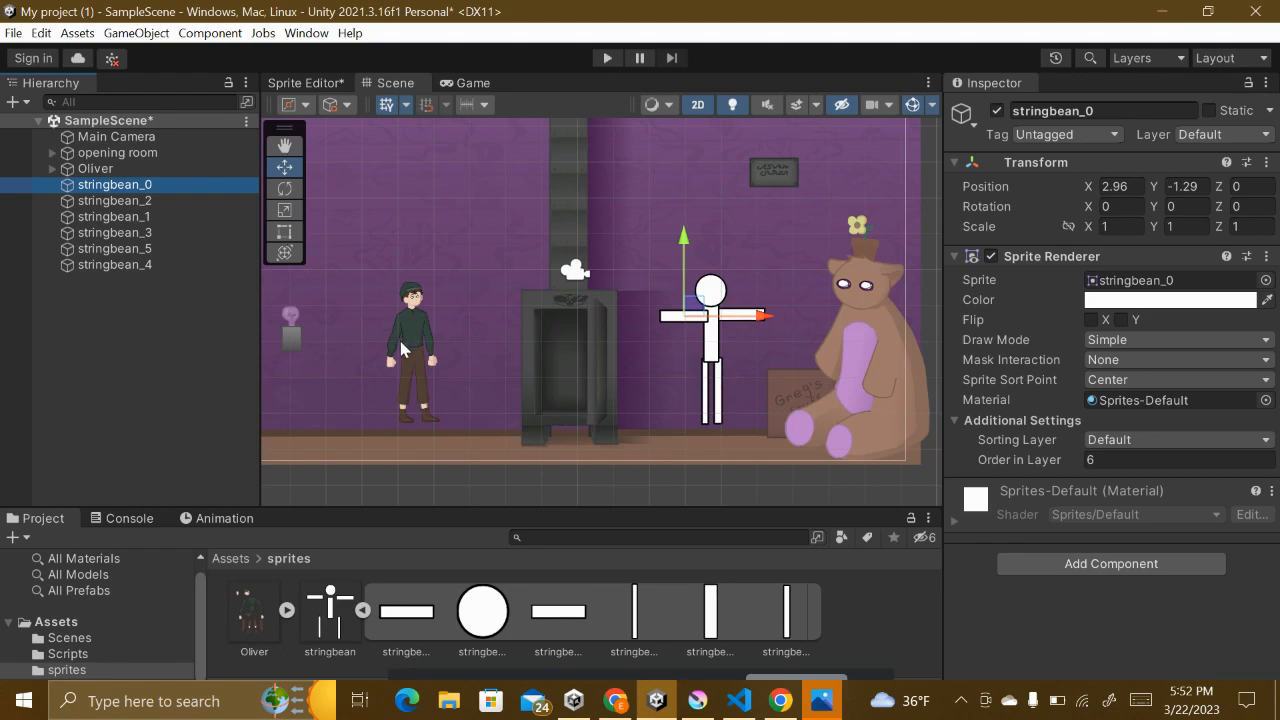
# Examine the rigged Oliver character in the scene, its bone hierarchy and the components of its part Oliver_10.
pyautogui.click(262, 618)
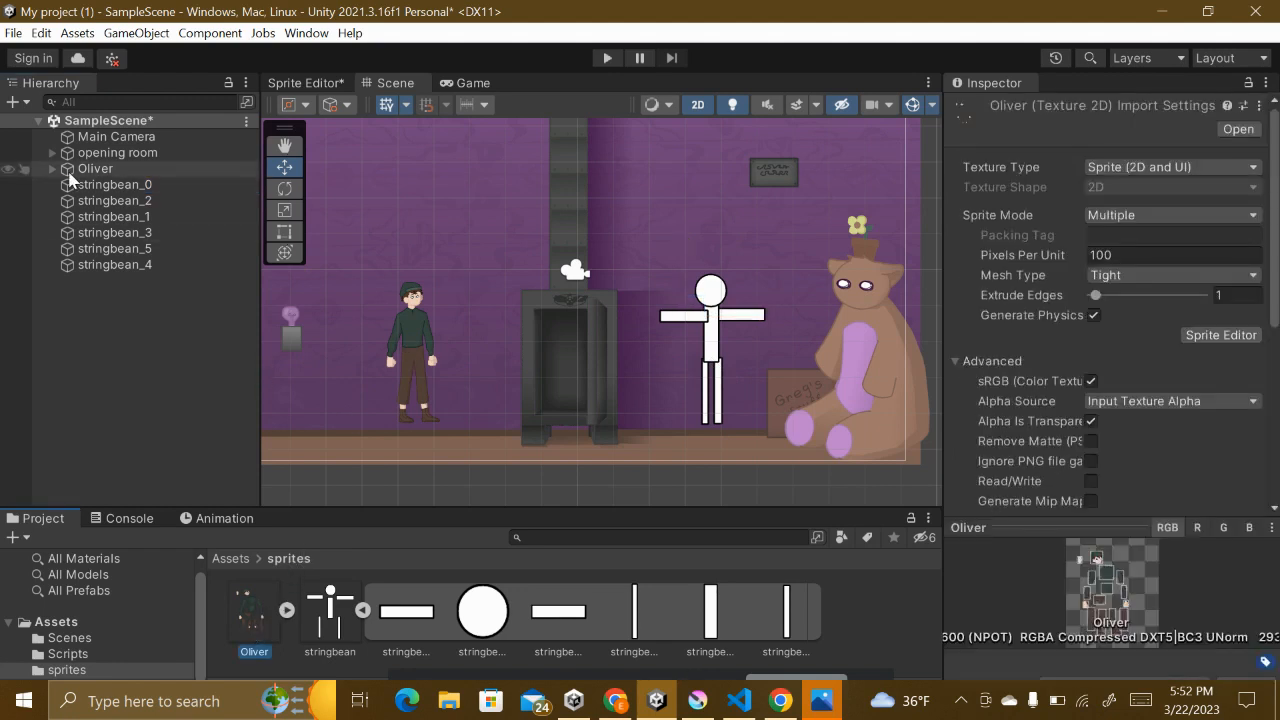
pyautogui.scroll(5, 398, 358)
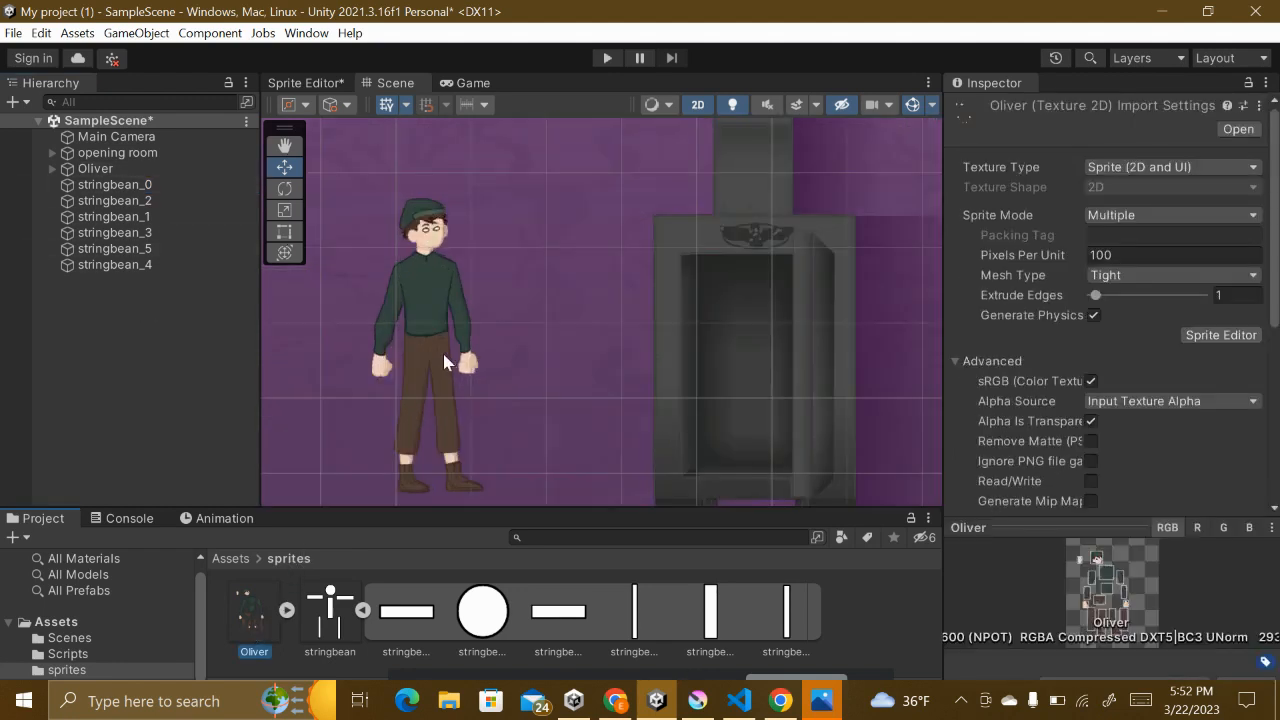
pyautogui.click(453, 349)
pyautogui.scroll(-5, 392, 340)
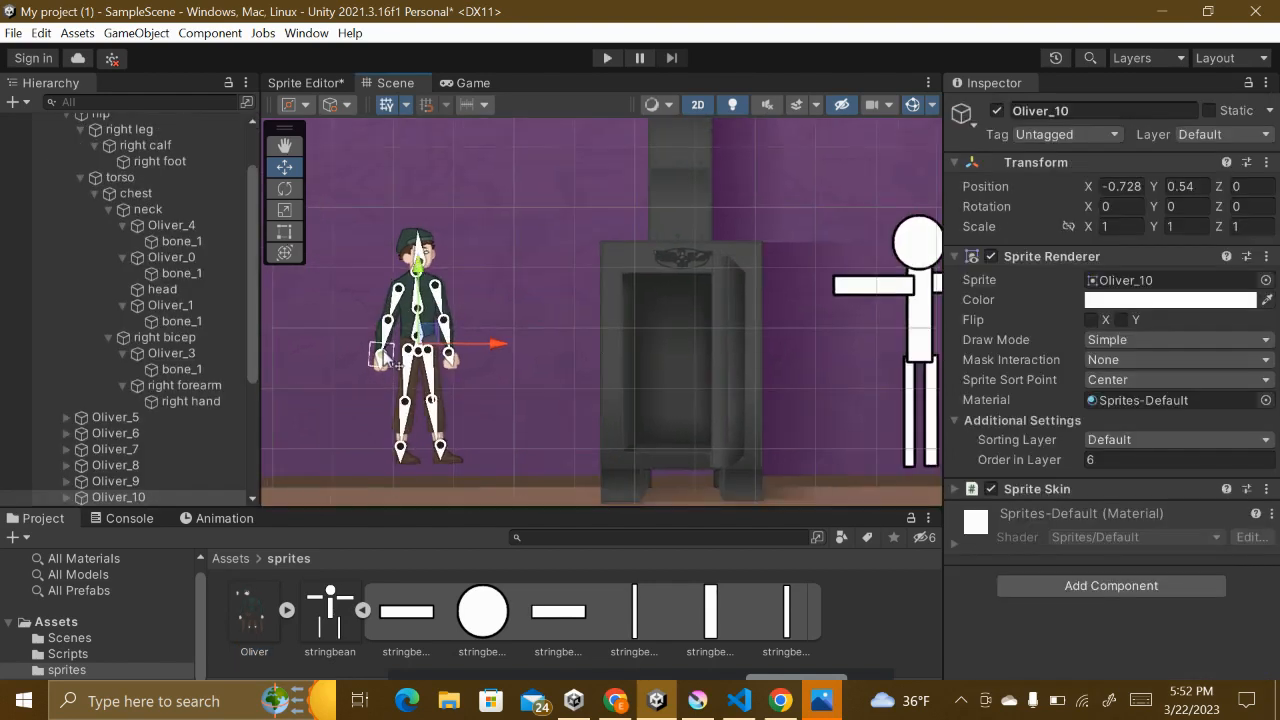
pyautogui.scroll(-3, 687, 316)
pyautogui.scroll(-1, 470, 330)
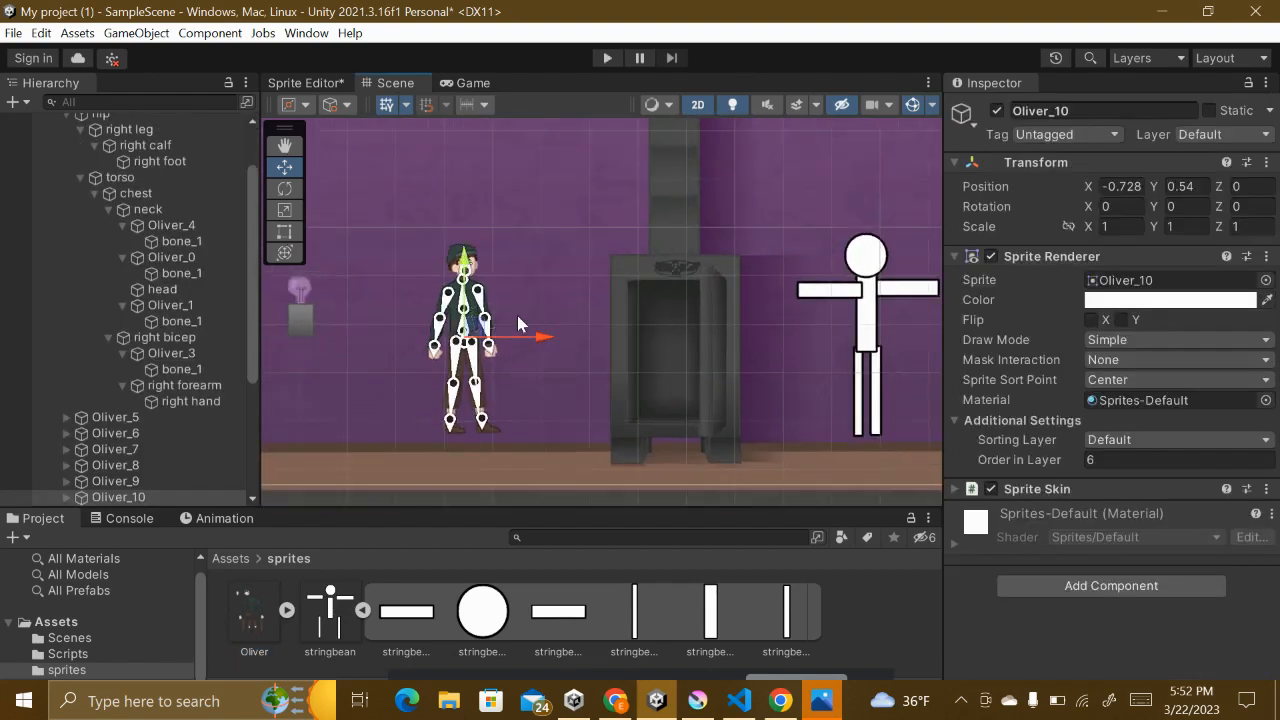
pyautogui.scroll(-1, 470, 330)
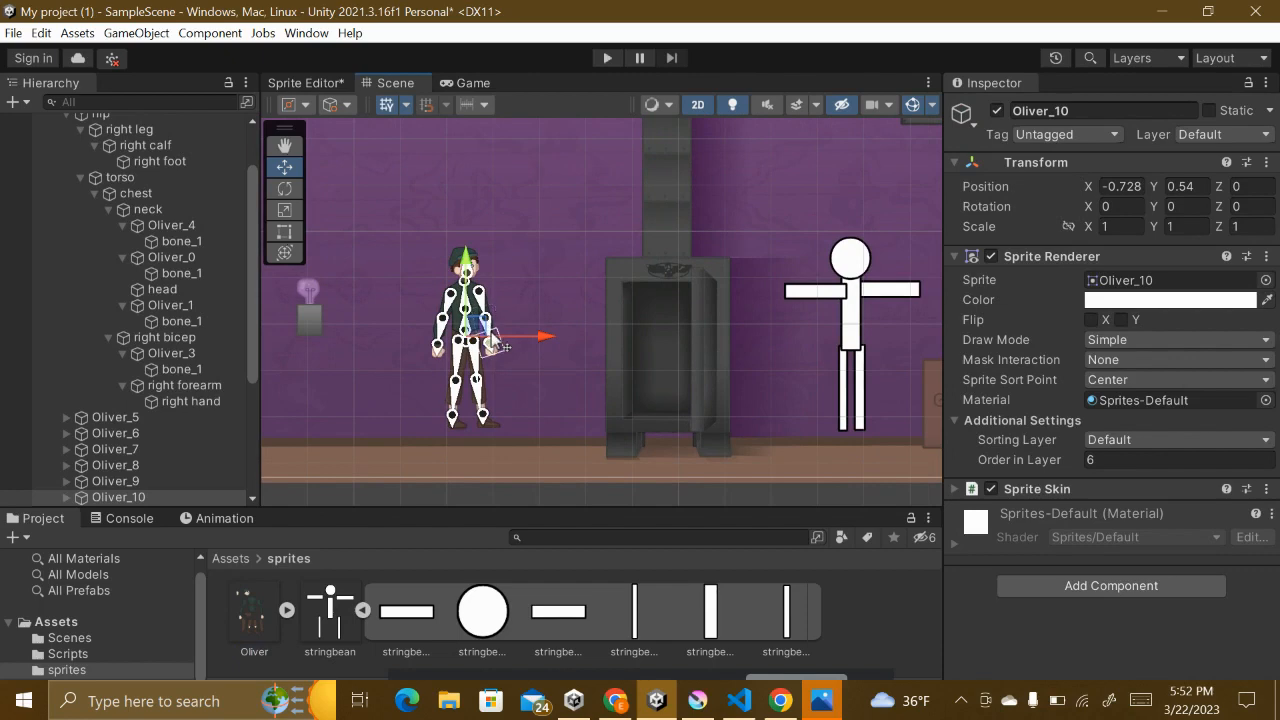
pyautogui.scroll(3, 90, 250)
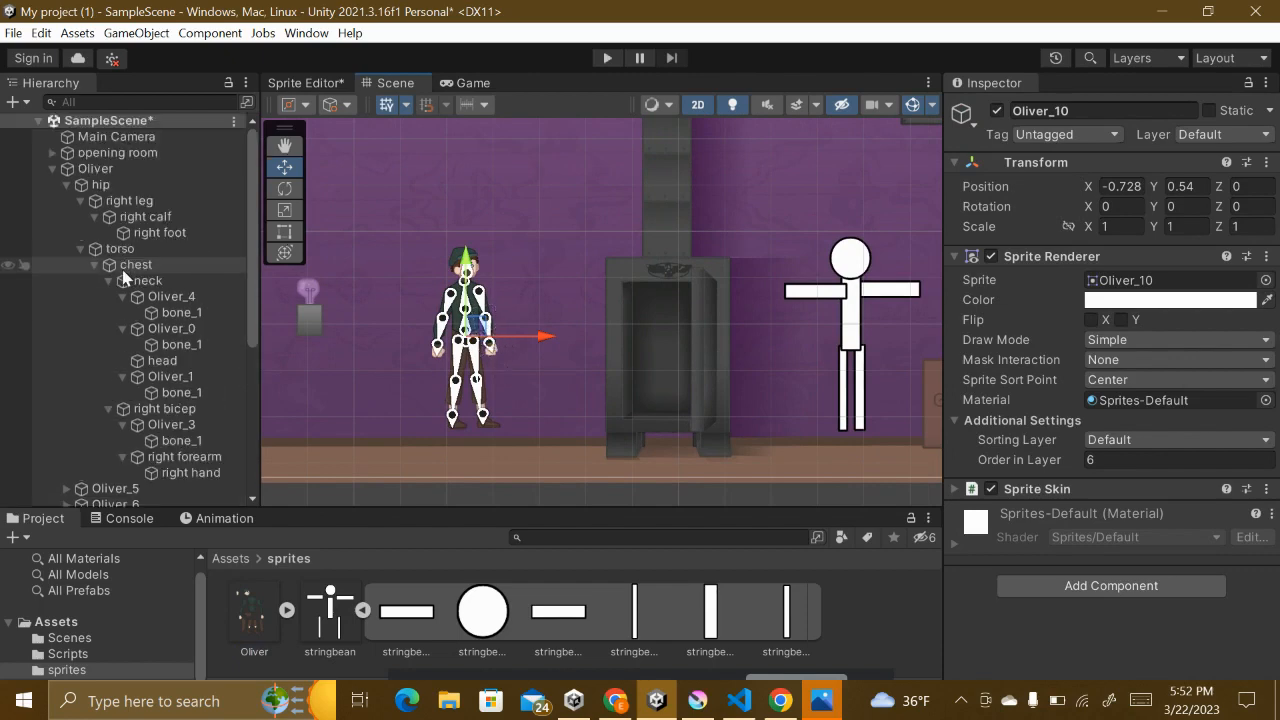
pyautogui.scroll(6, 478, 360)
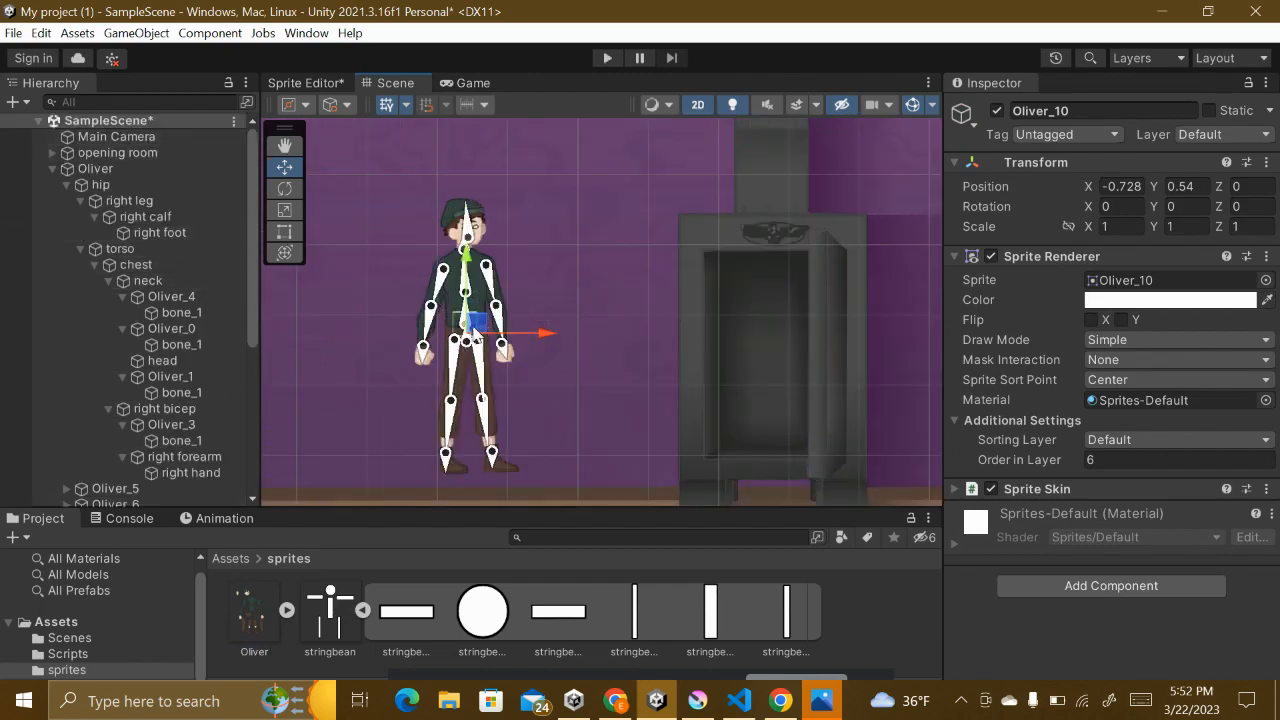
pyautogui.click(487, 330)
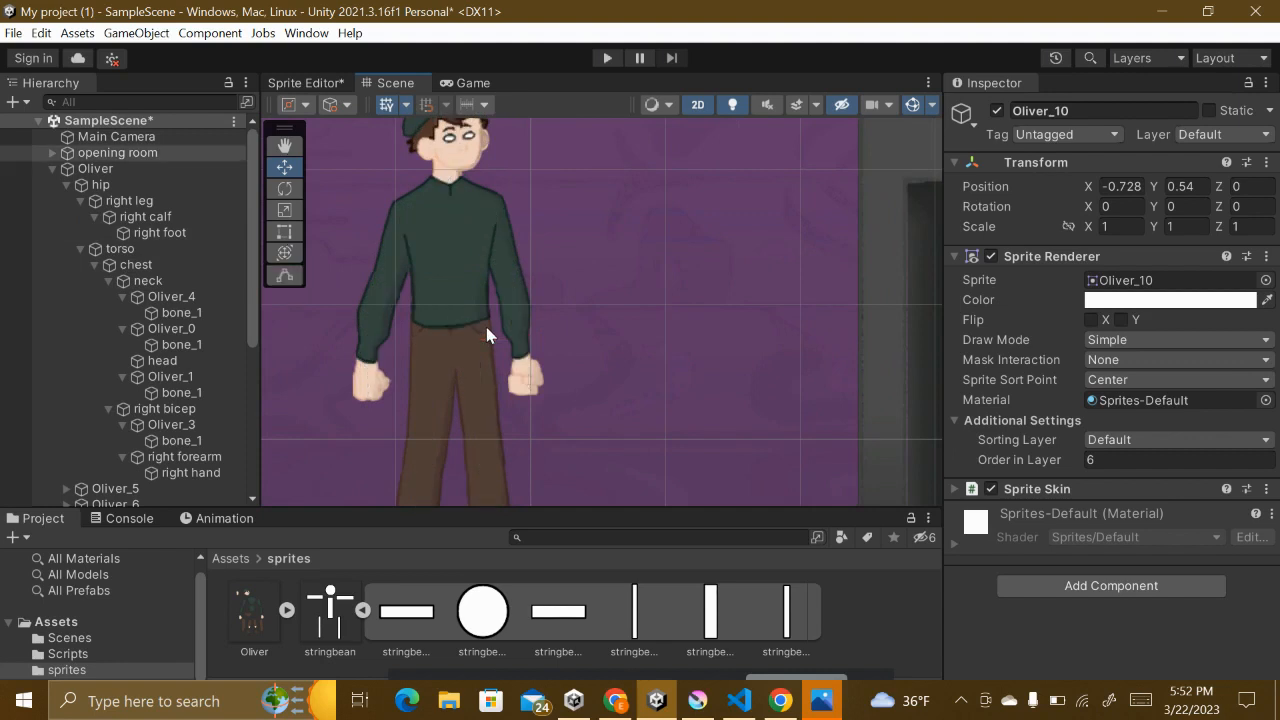
pyautogui.scroll(-3, 1039, 494)
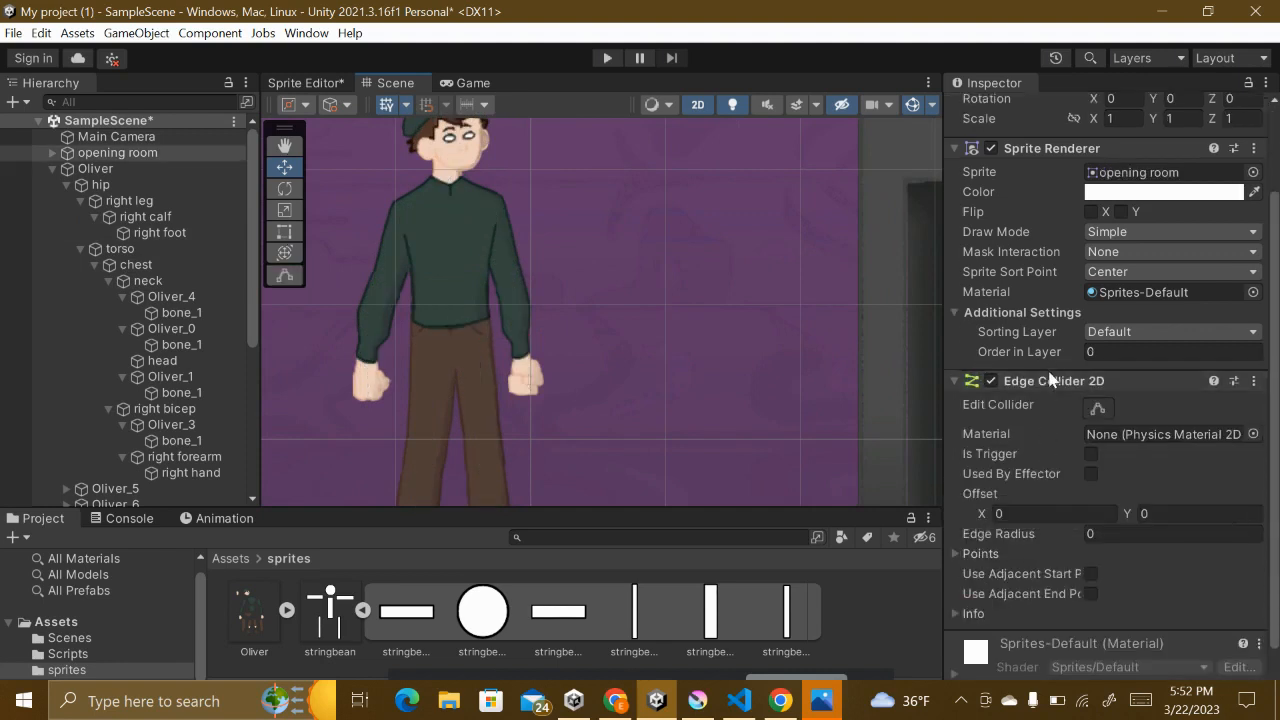
pyautogui.scroll(-2, 1040, 465)
pyautogui.scroll(4, 1015, 470)
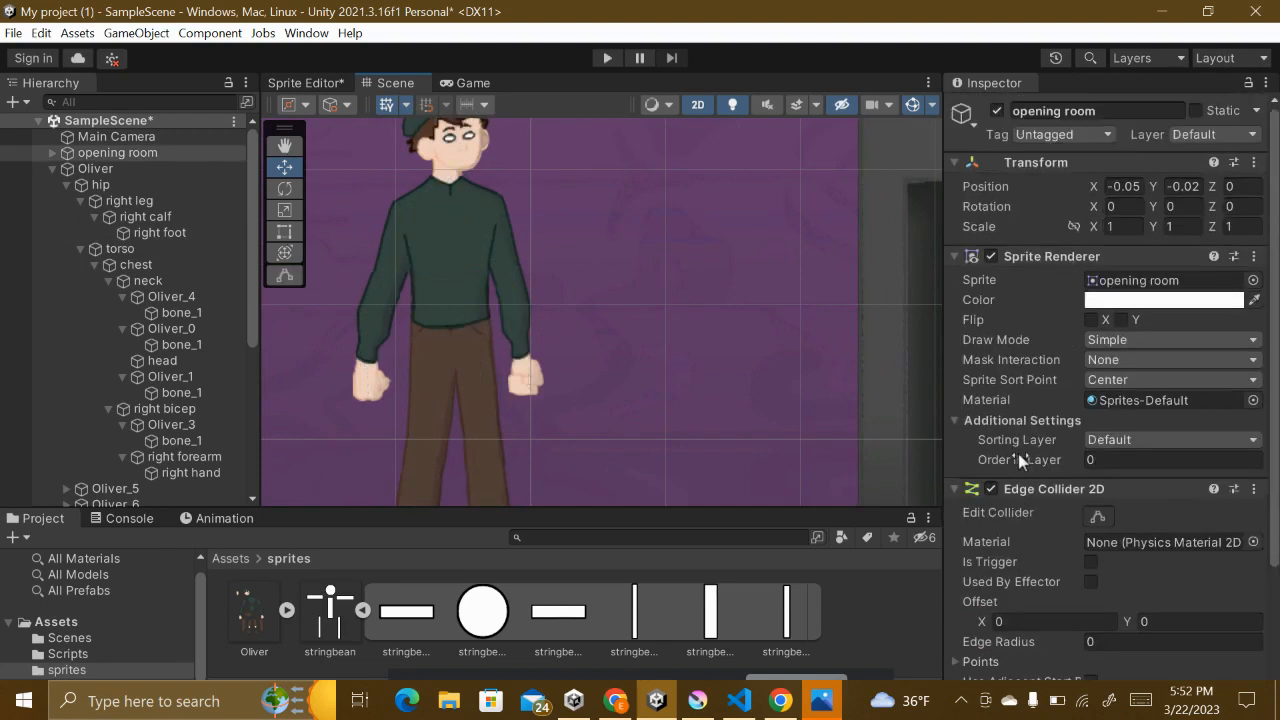
pyautogui.scroll(-1, 424, 333)
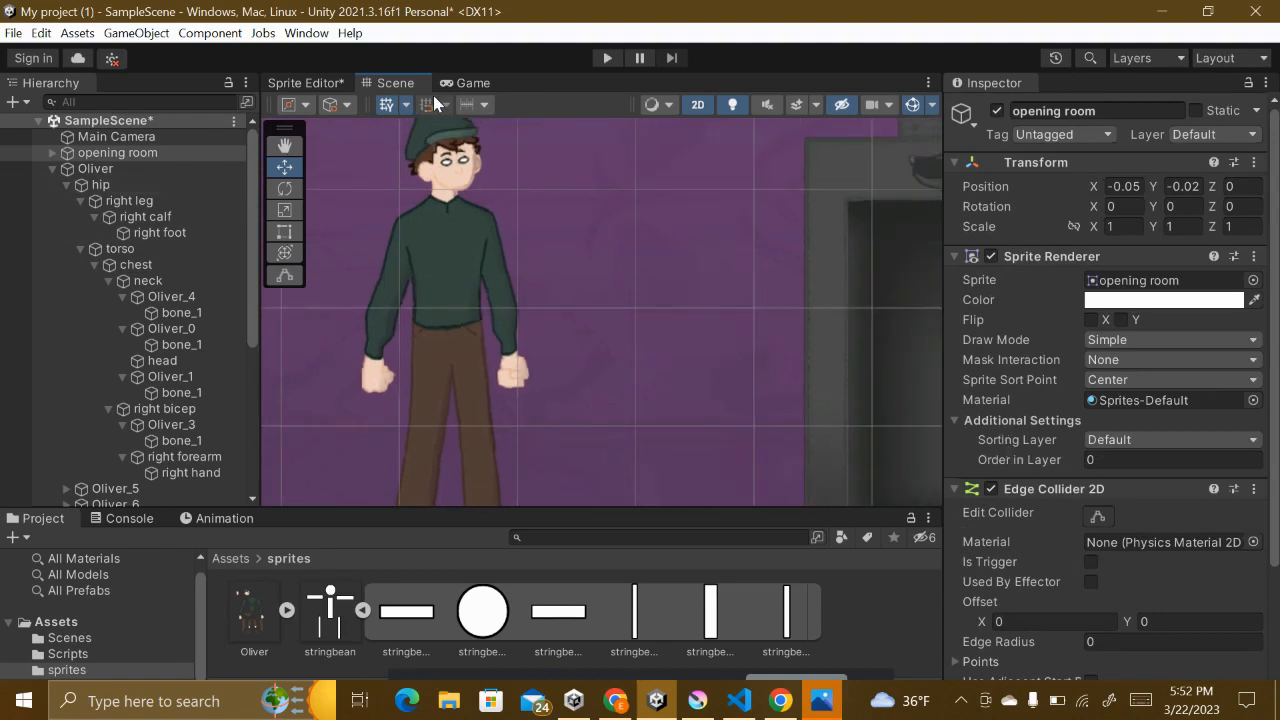
# Add a Sprite Skin component to the right arm stringbean_2 and expand its settings.
pyautogui.click(53, 168)
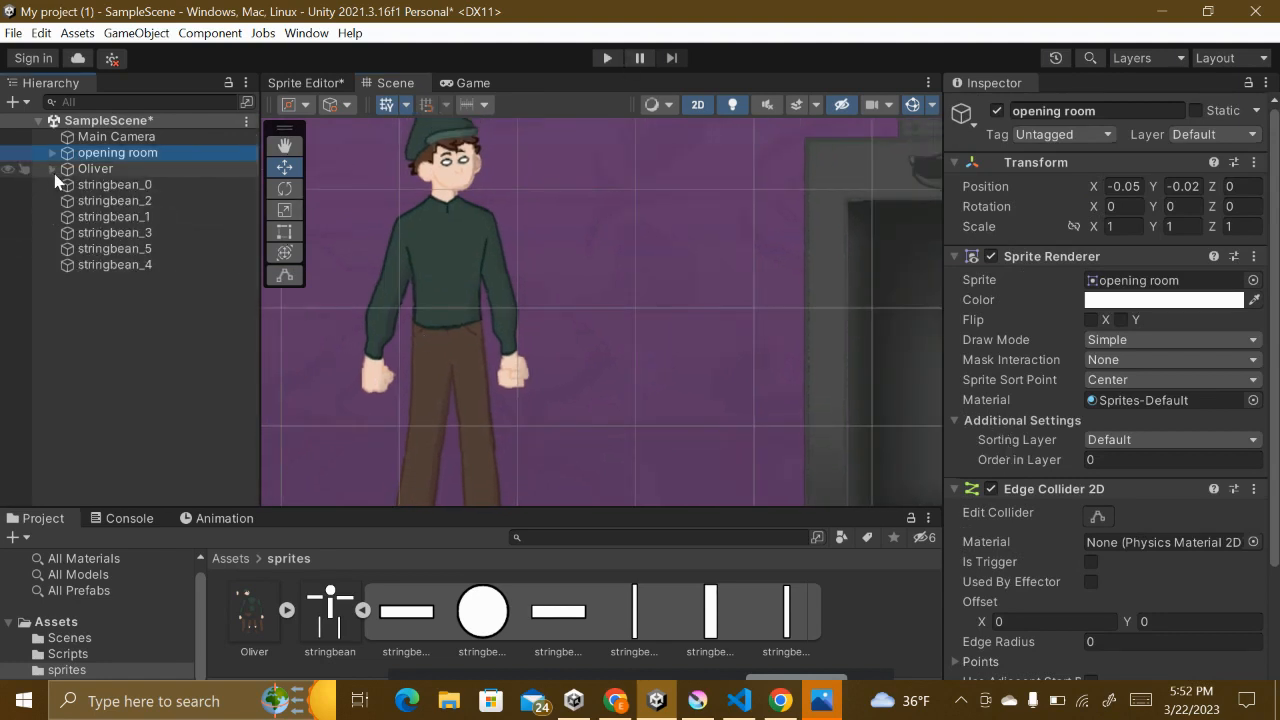
pyautogui.click(110, 200)
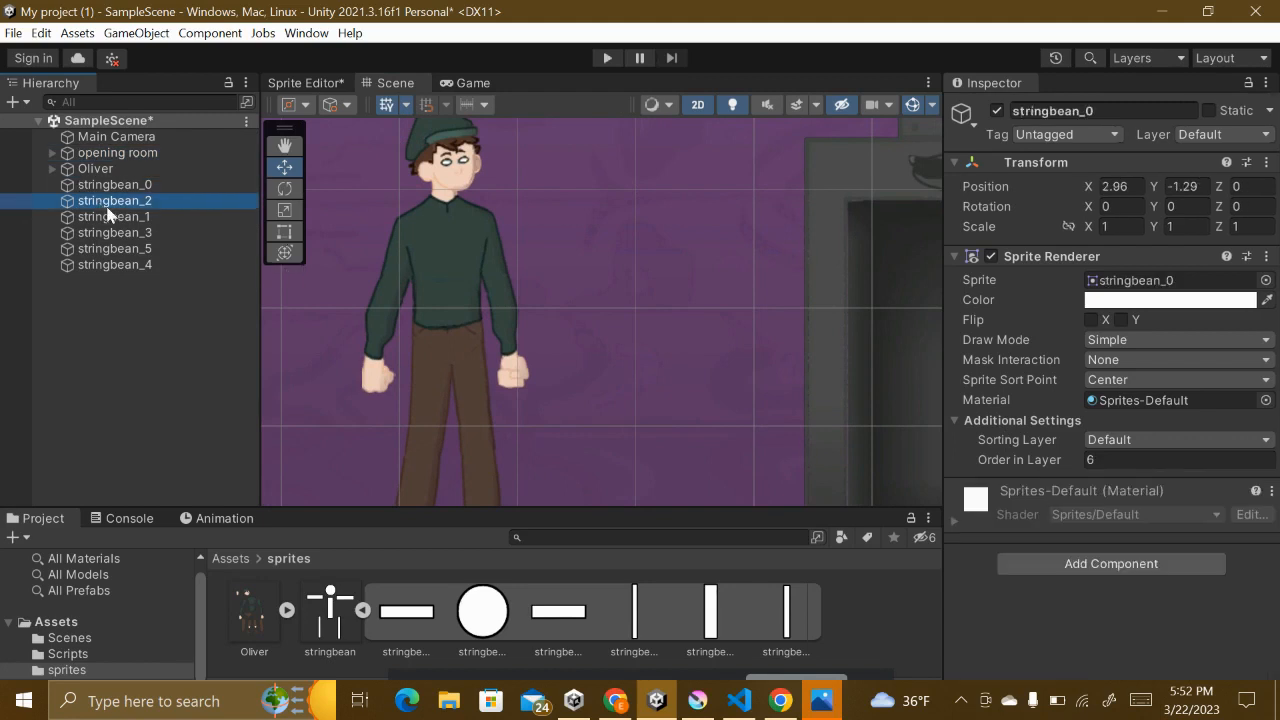
pyautogui.scroll(-2, 597, 355)
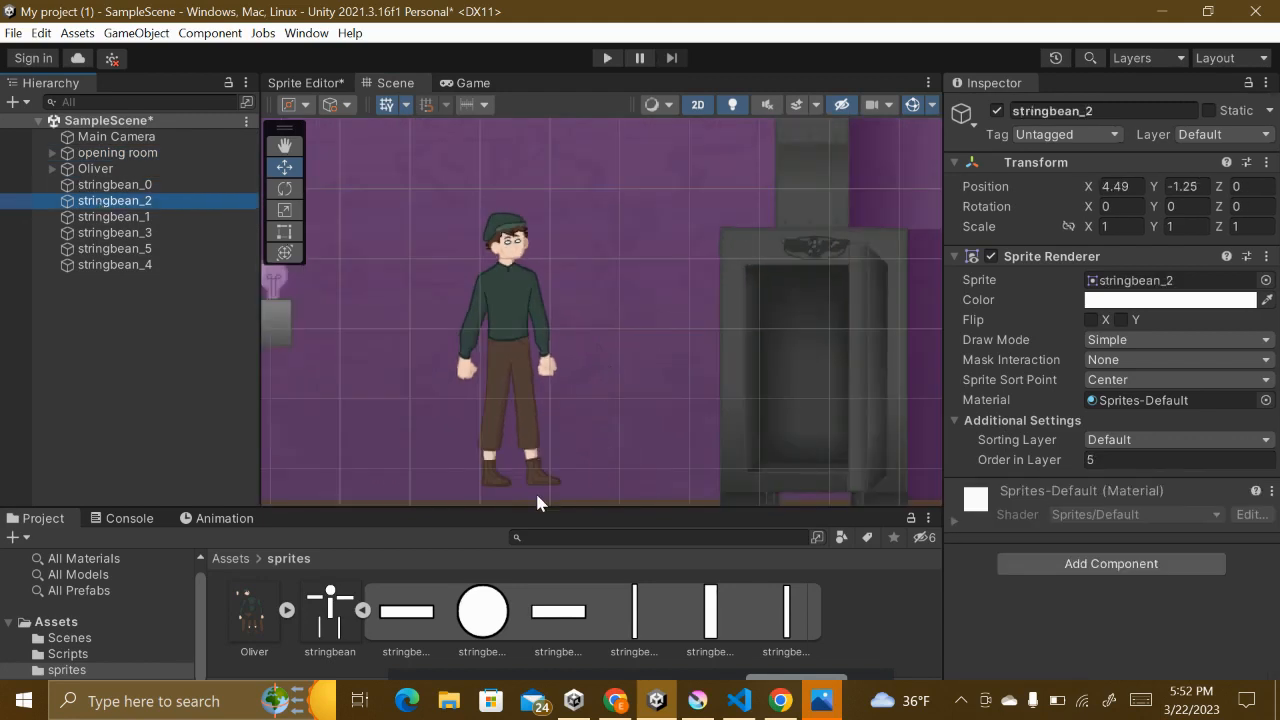
pyautogui.scroll(-2, 595, 375)
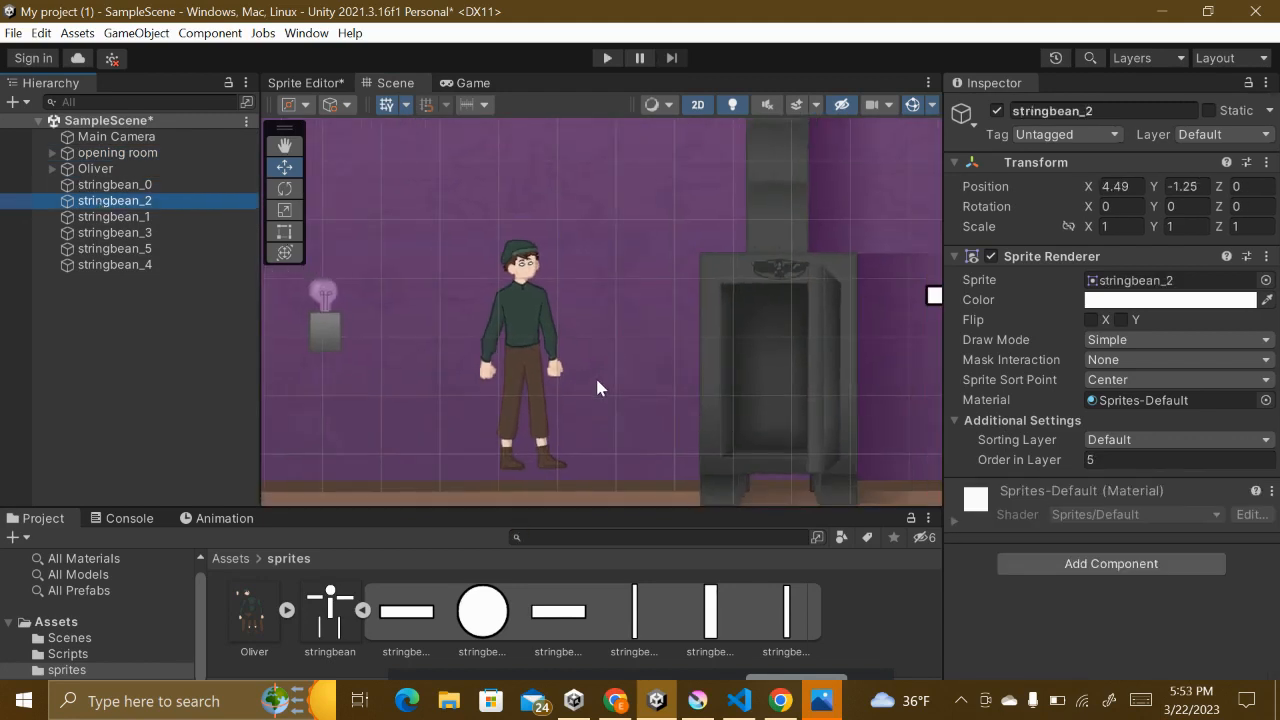
pyautogui.click(1099, 566)
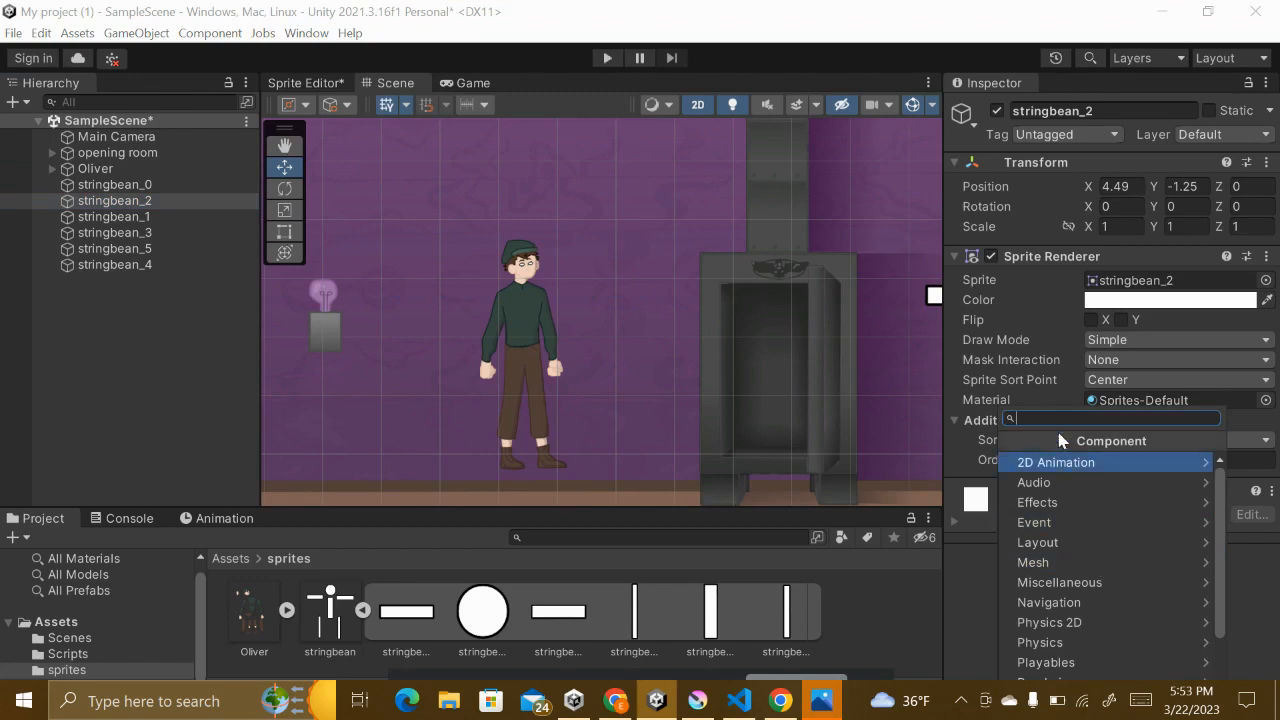
pyautogui.write('s')
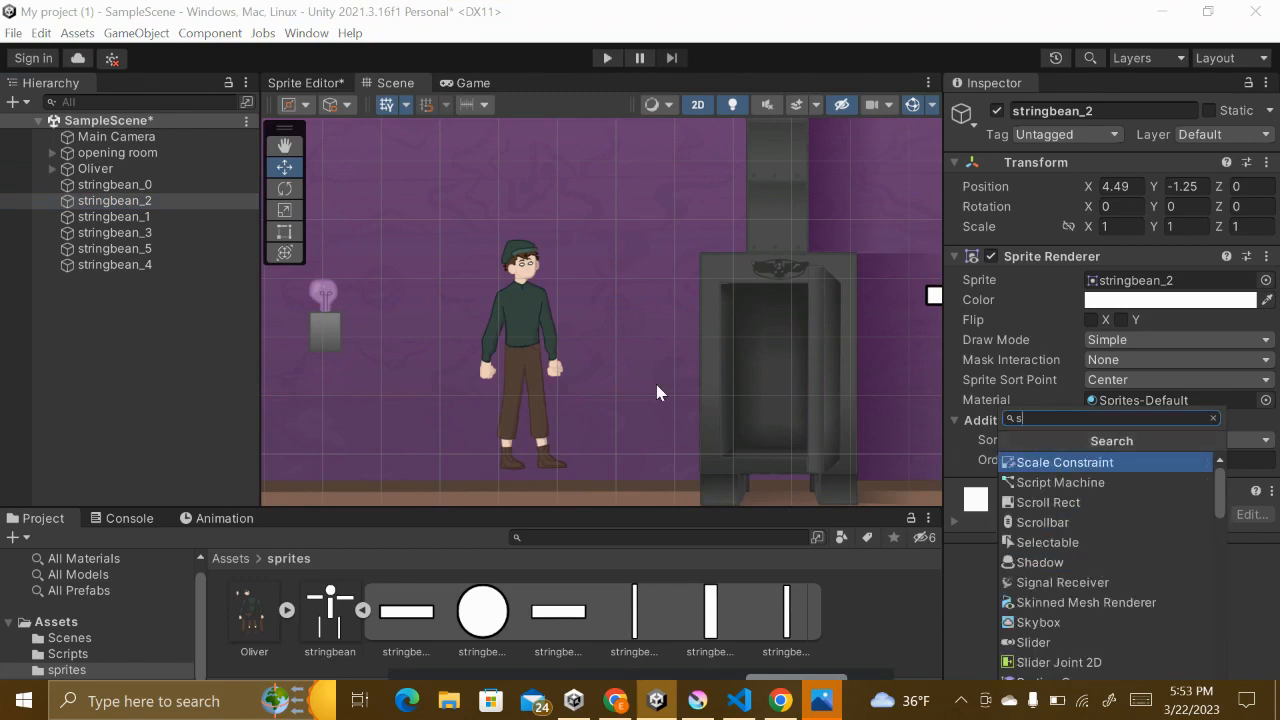
pyautogui.write('ki')
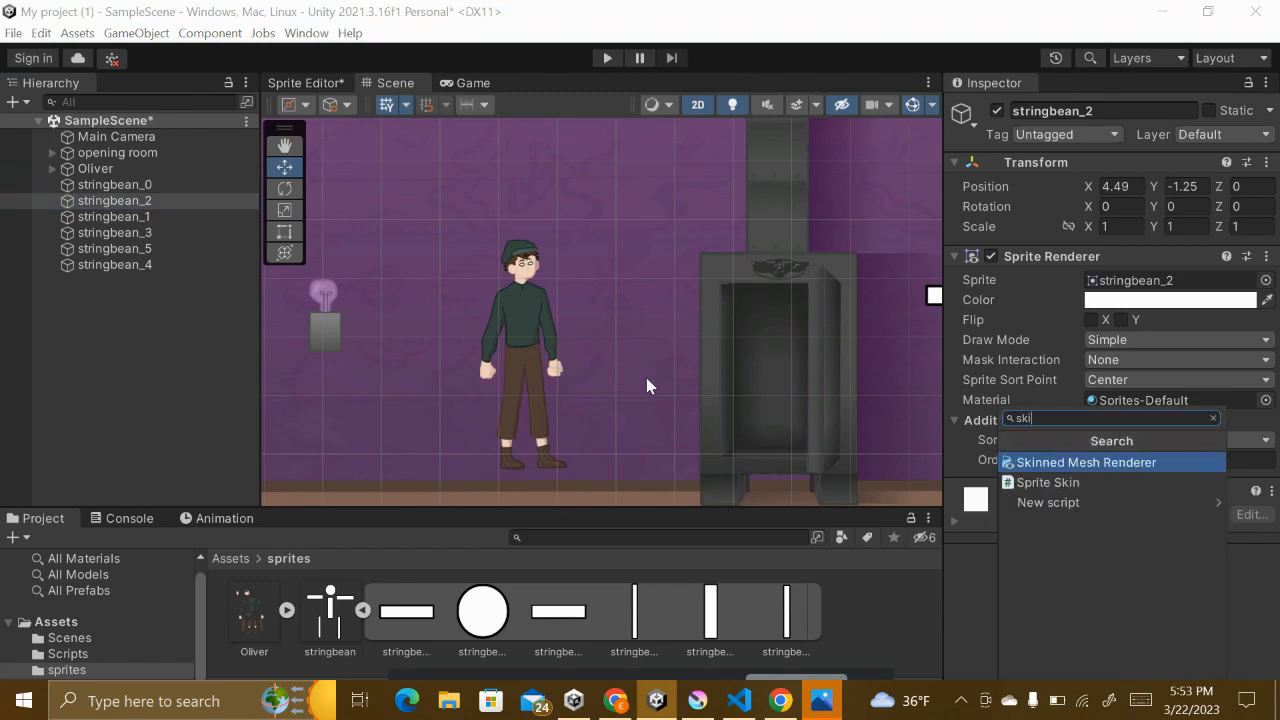
pyautogui.click(1078, 484)
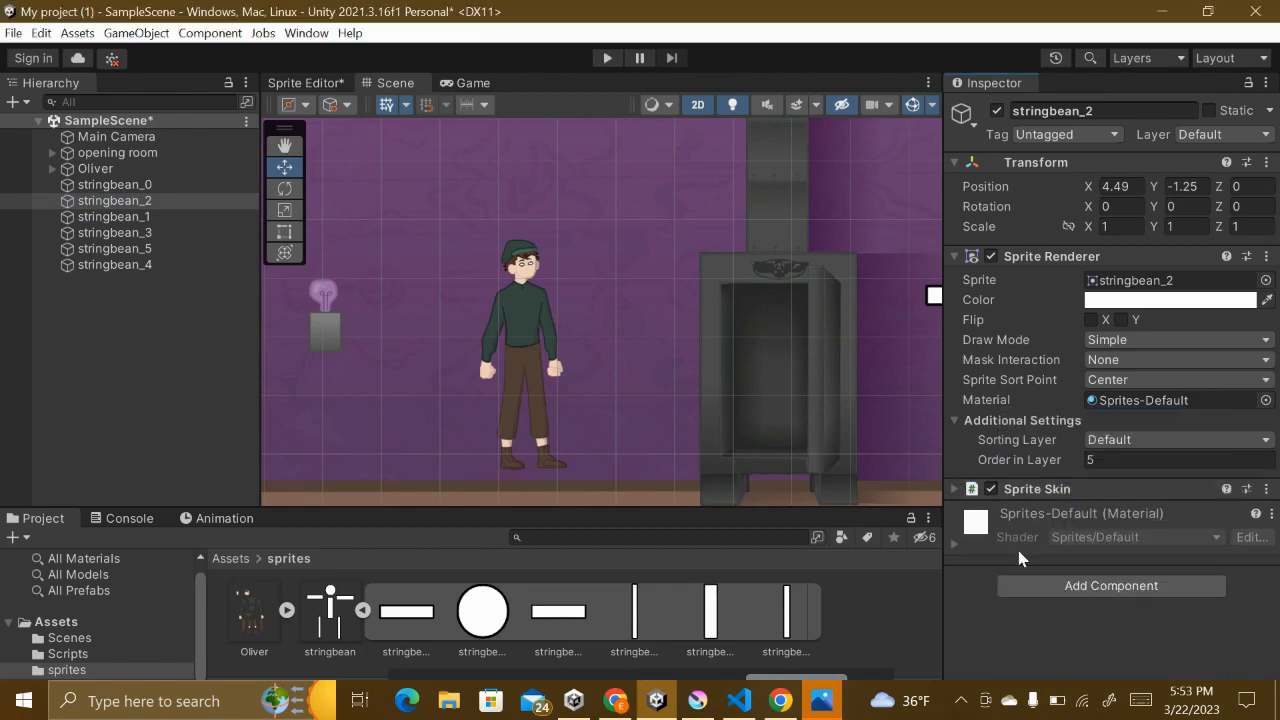
pyautogui.click(958, 489)
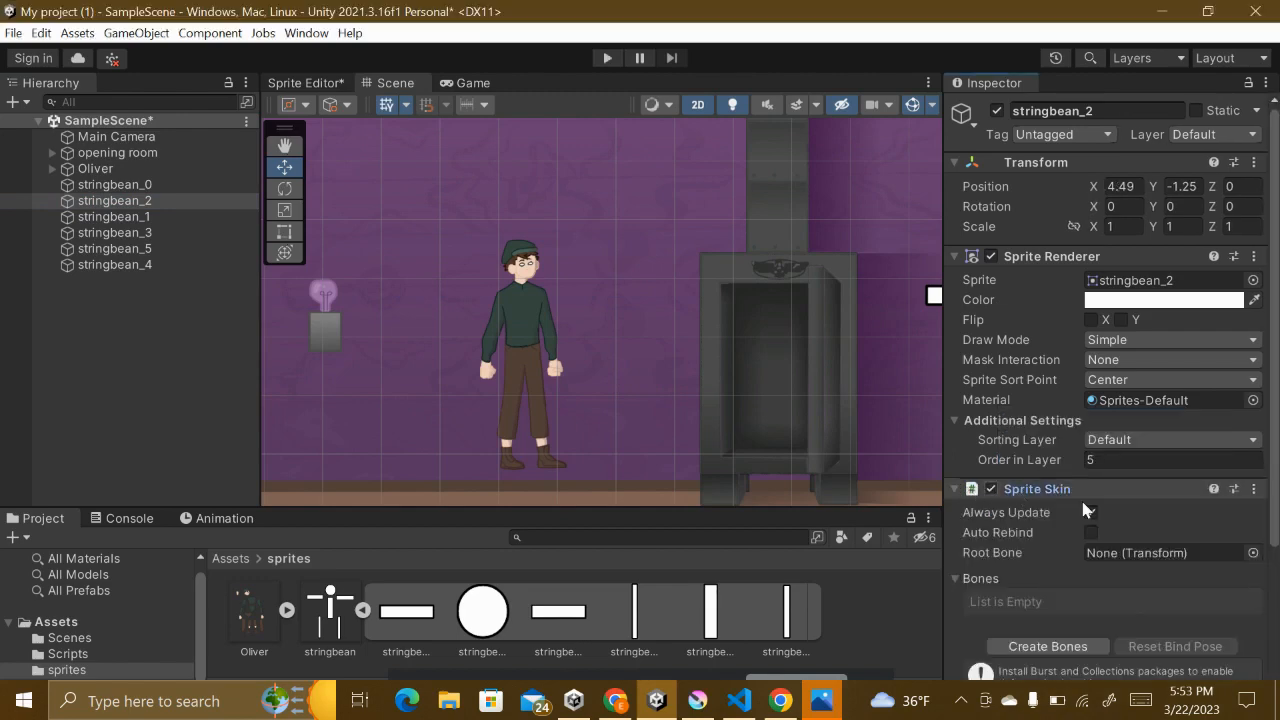
pyautogui.scroll(-1, 1112, 535)
# Try to create bones for stringbean_2 from its Sprite Skin component.
pyautogui.click(1040, 594)
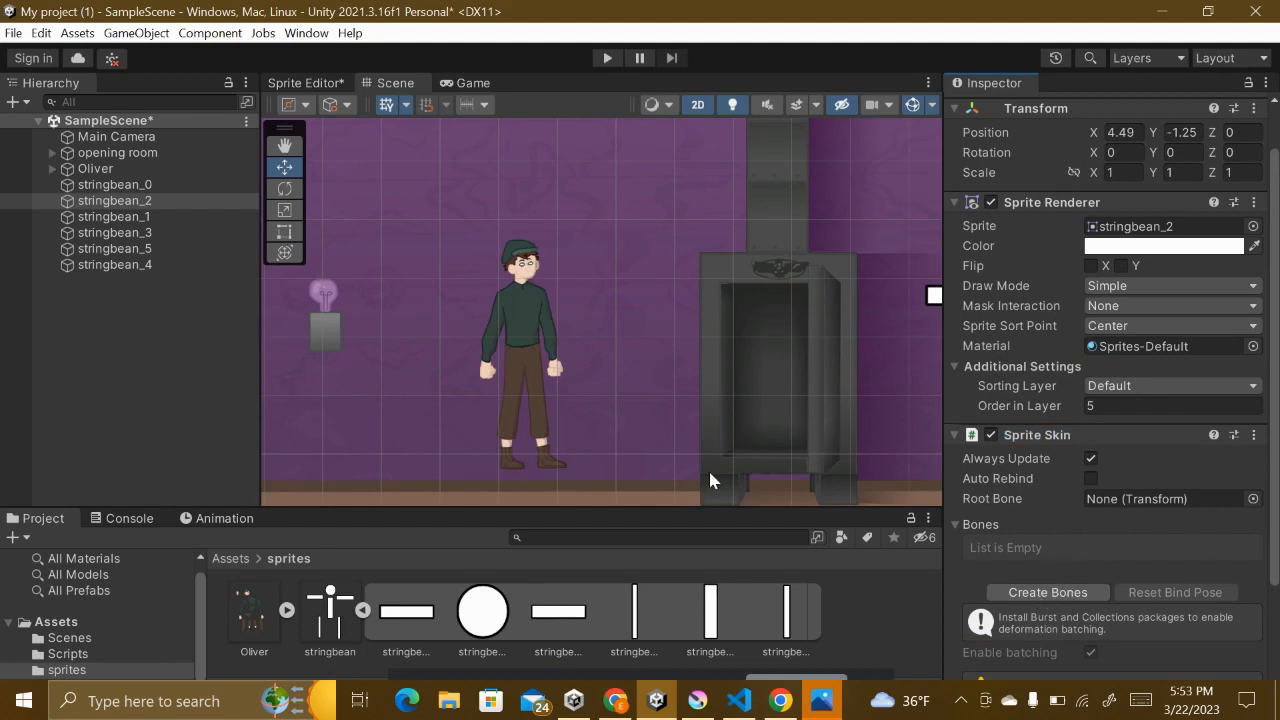
pyautogui.click(284, 145)
pyautogui.moveTo(688, 351); pyautogui.dragTo(346, 350)
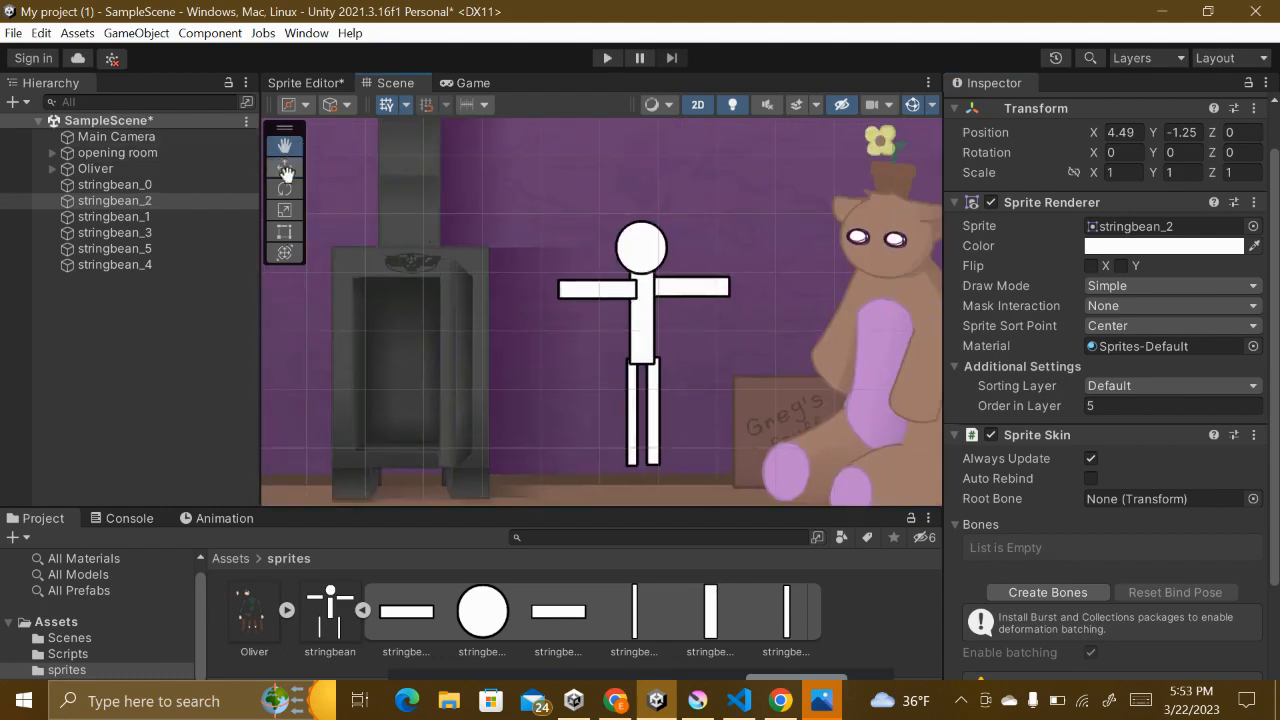
pyautogui.click(1063, 527)
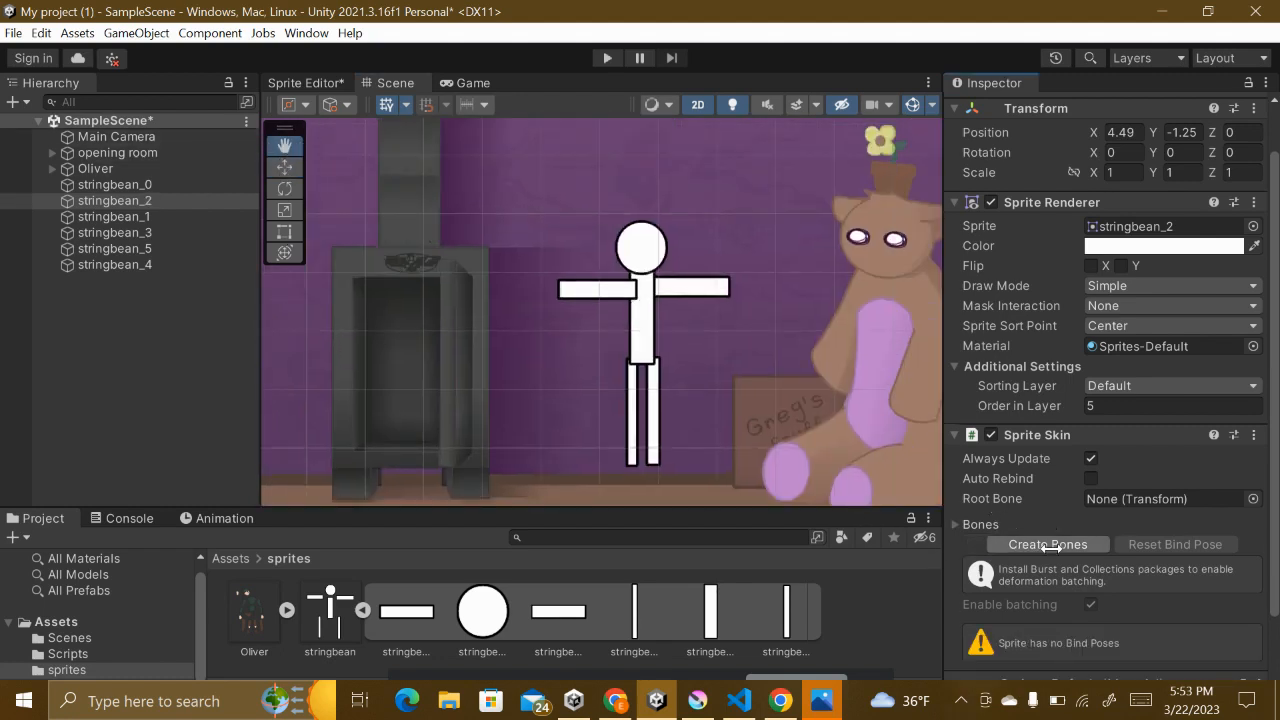
pyautogui.click(1187, 498)
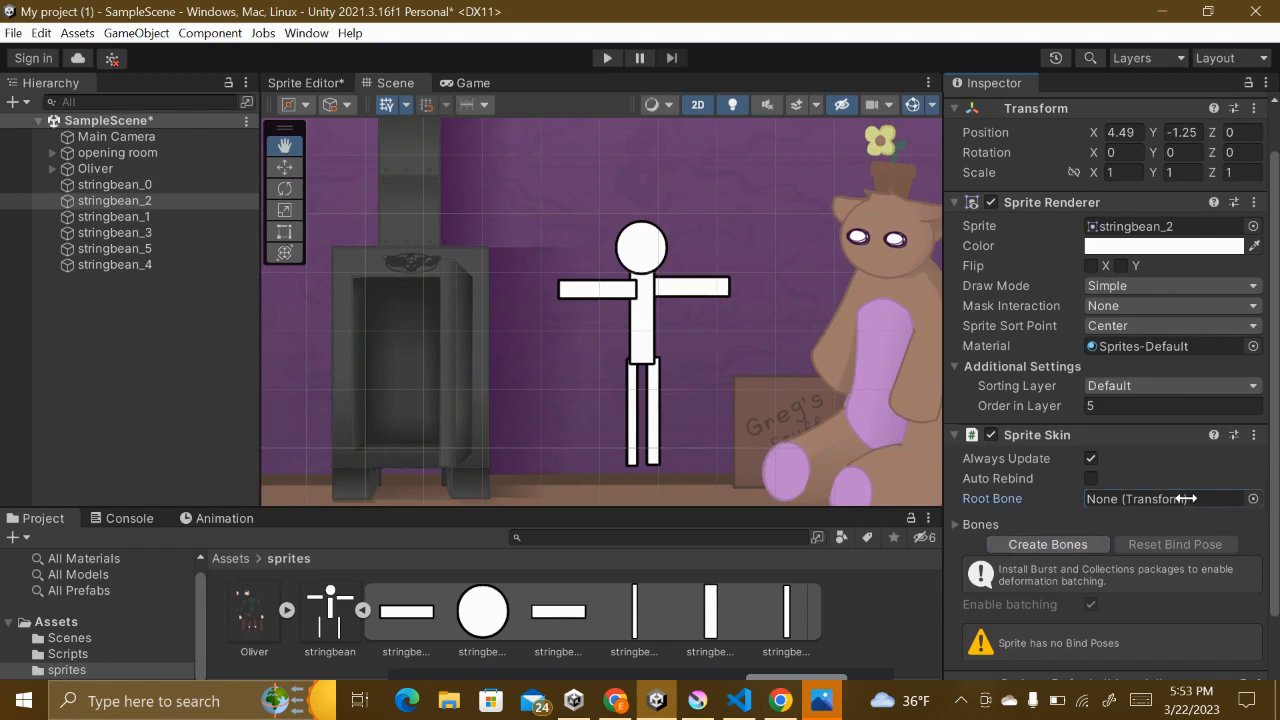
pyautogui.moveTo(112, 184); pyautogui.dragTo(138, 209)
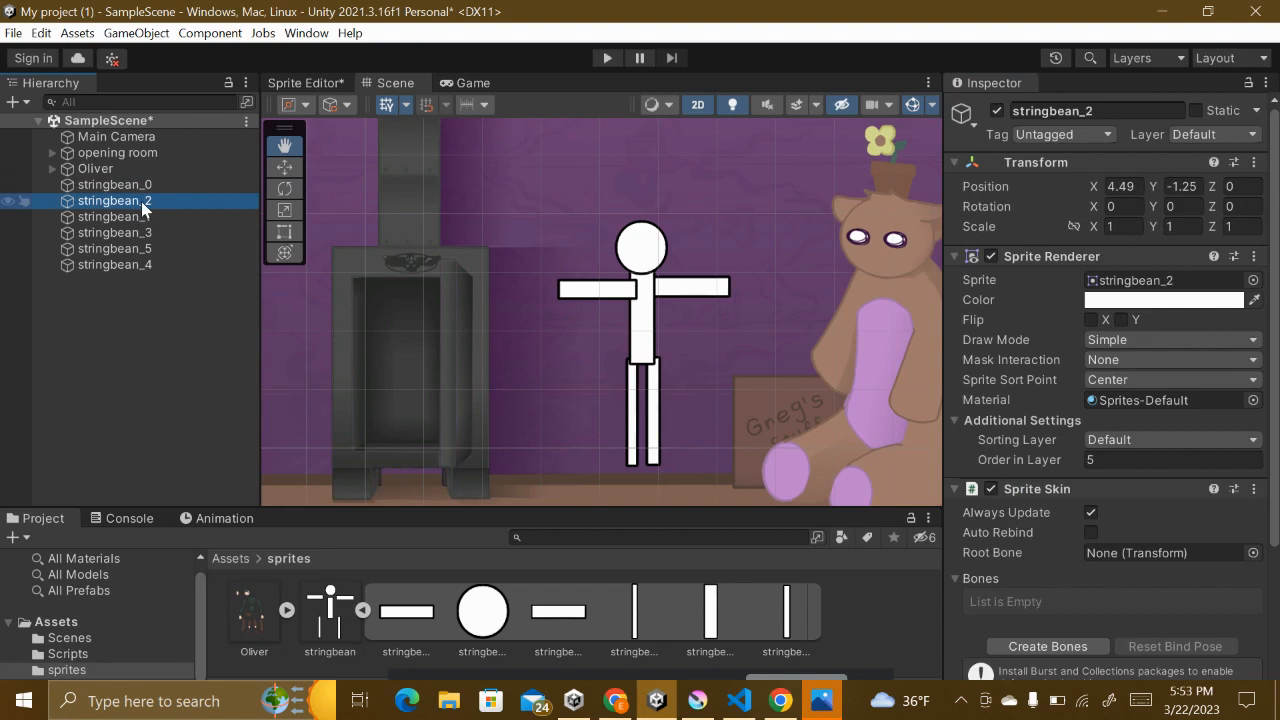
pyautogui.click(152, 186)
pyautogui.click(155, 200)
pyautogui.scroll(-3, 1062, 600)
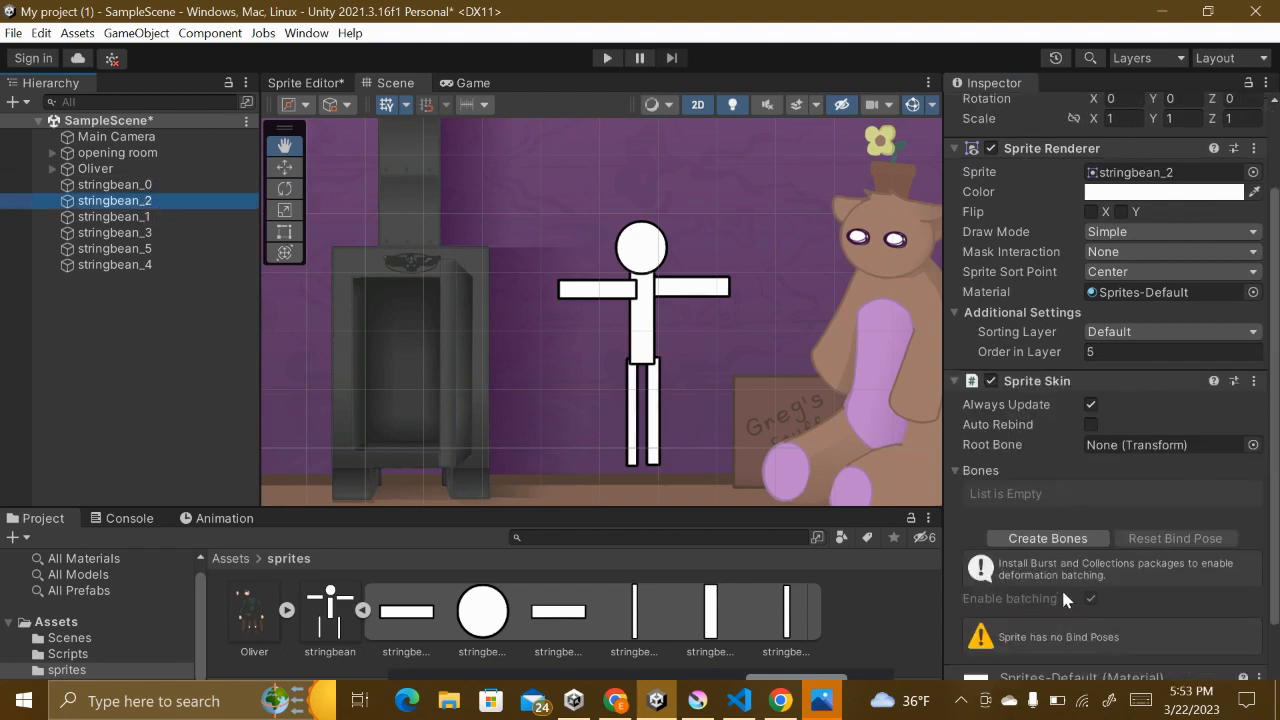
pyautogui.click(1071, 539)
pyautogui.click(1073, 539)
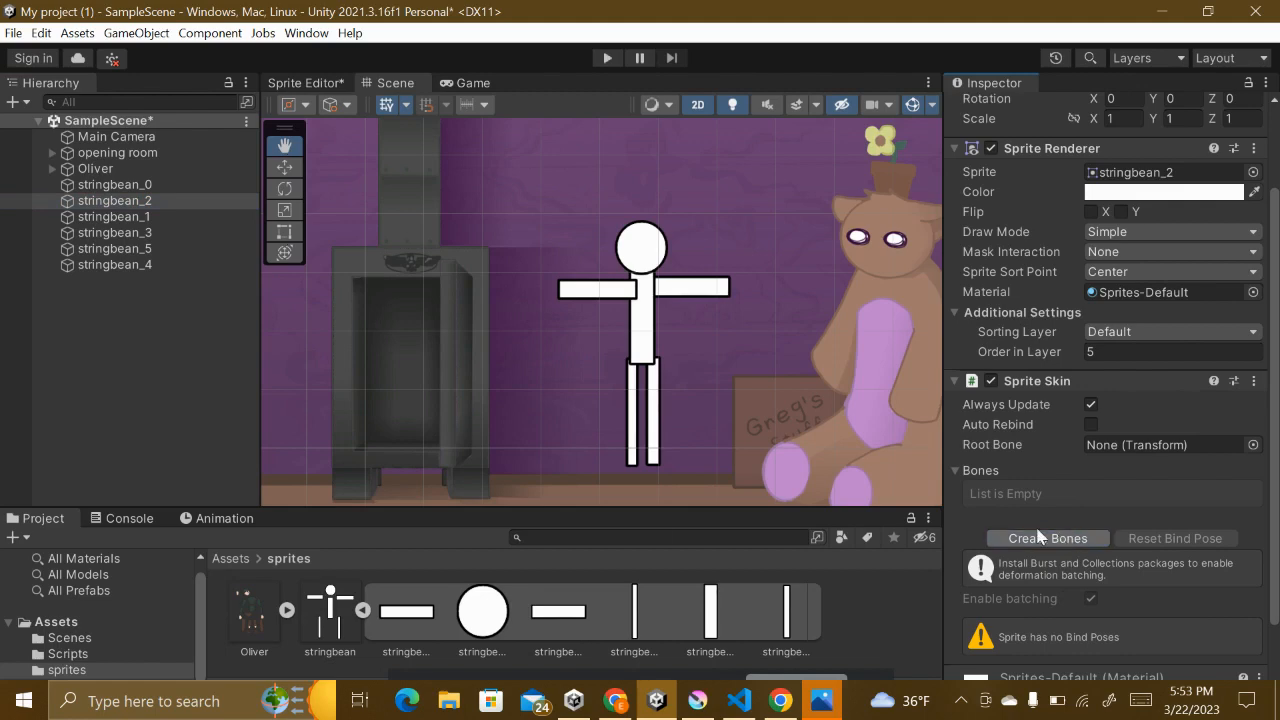
pyautogui.moveTo(330, 605); pyautogui.dragTo(107, 191)
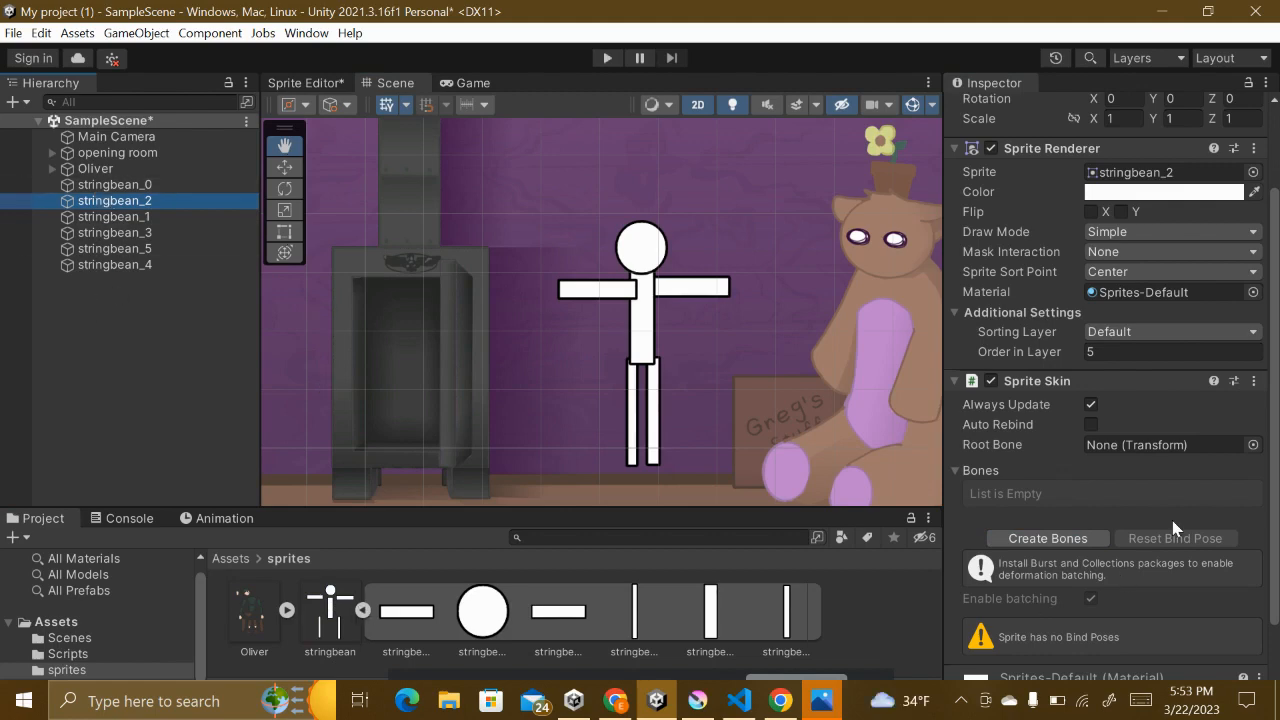
pyautogui.click(1007, 491)
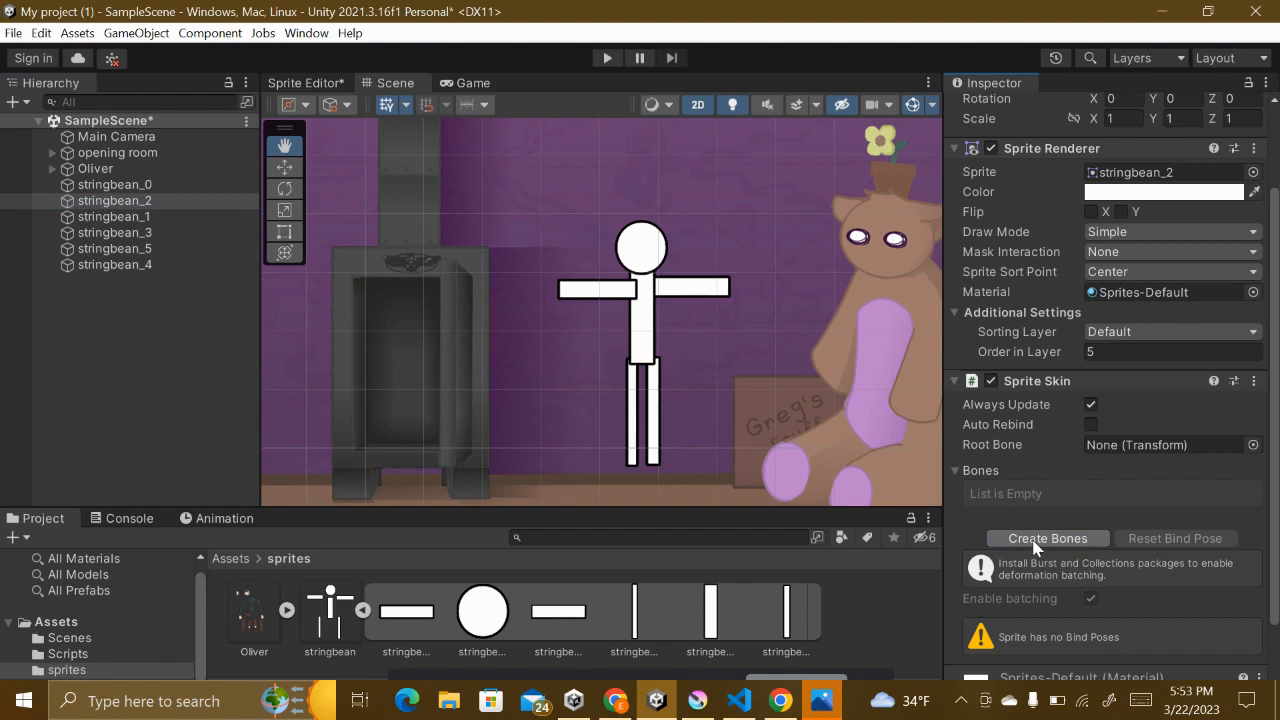
pyautogui.click(1034, 541)
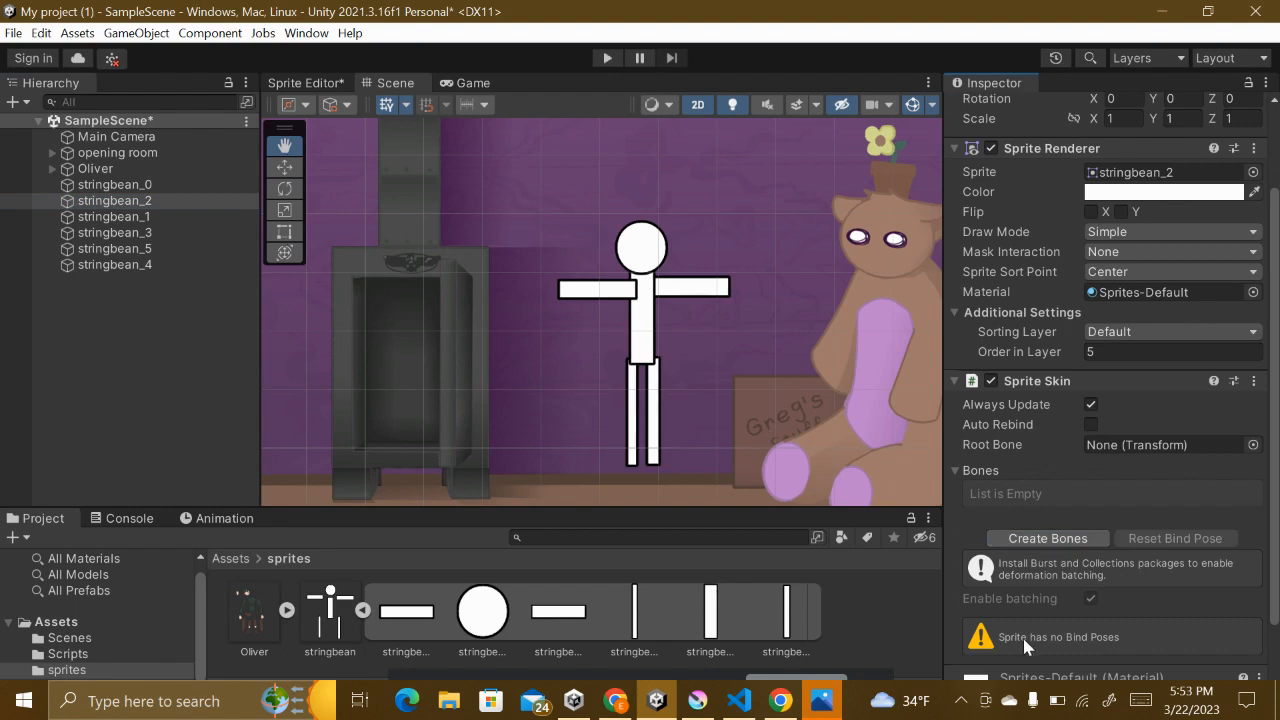
# Apply the pending skinning changes to the stringbean sprites in the Sprite Editor and return to the scene.
pyautogui.click(291, 86)
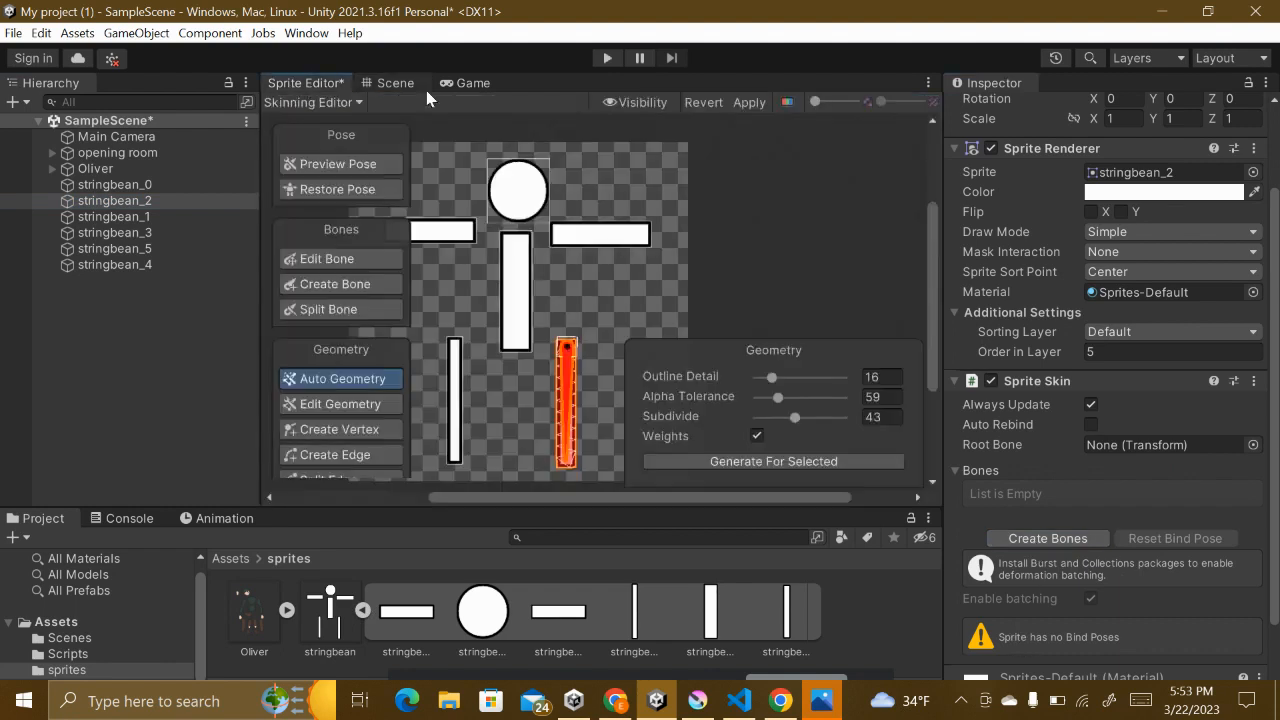
pyautogui.click(321, 161)
pyautogui.click(344, 188)
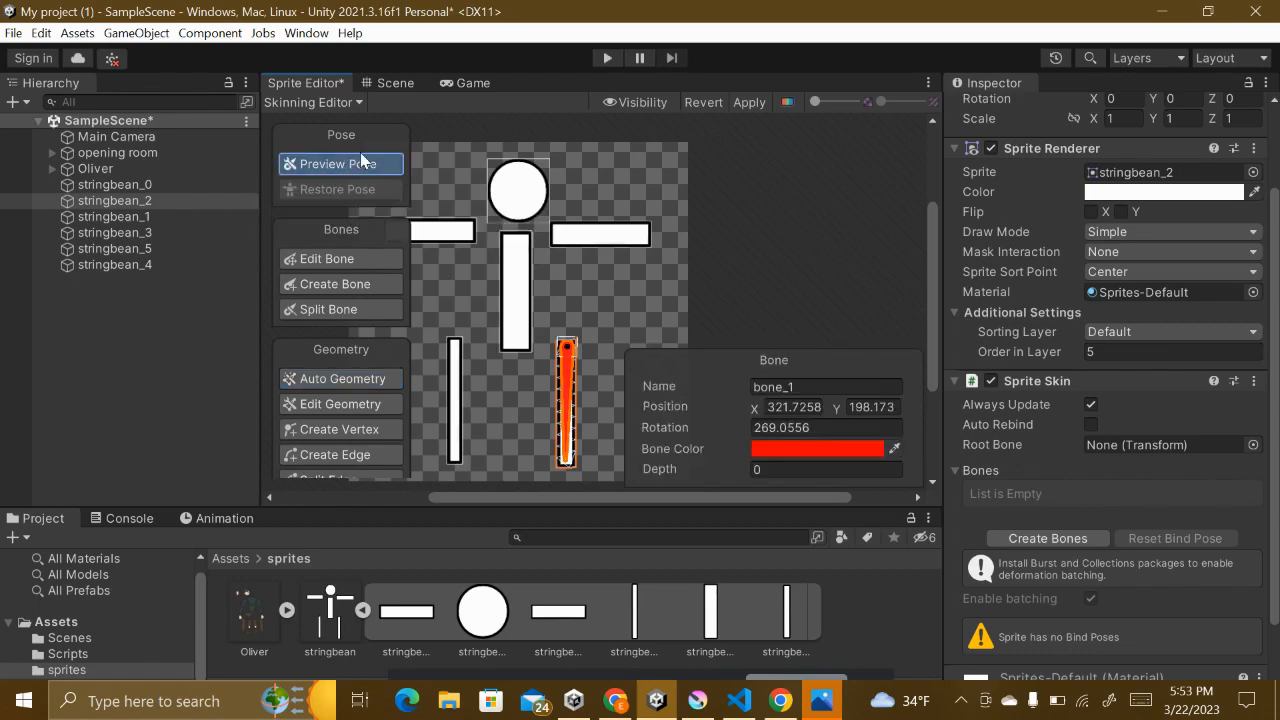
pyautogui.click(746, 103)
pyautogui.click(391, 83)
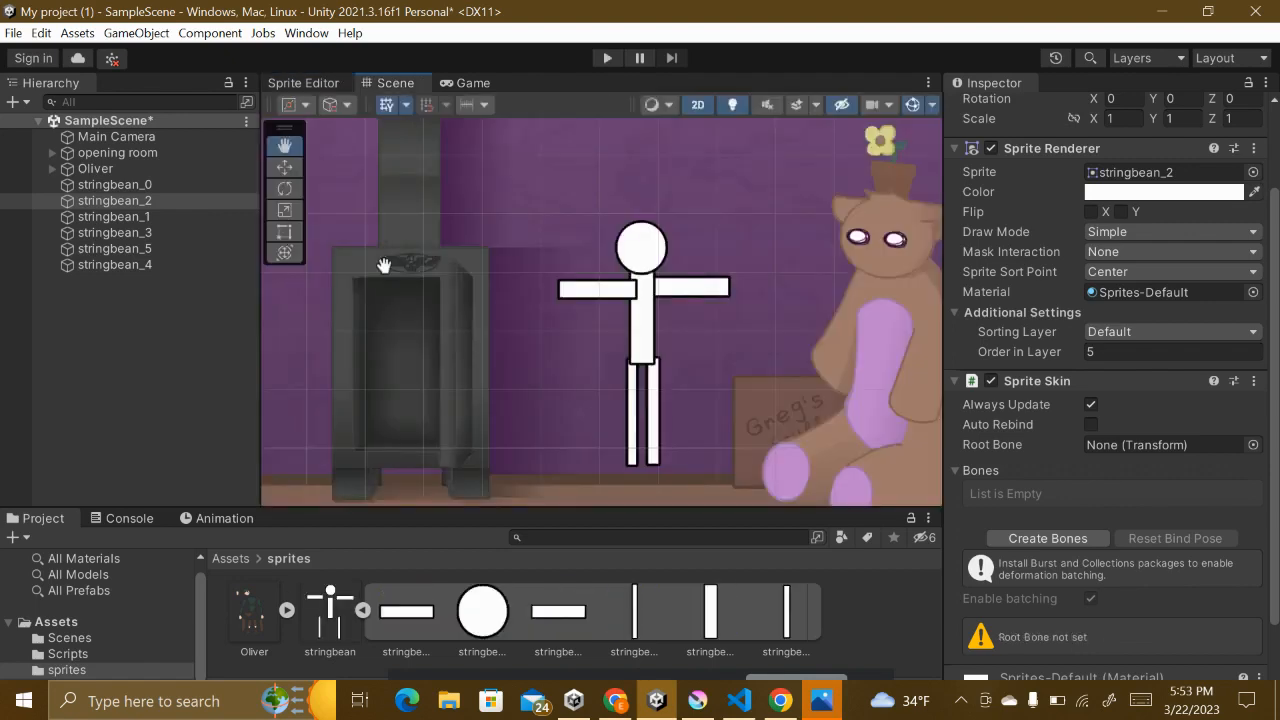
# Create the bones of stringbean_2 from its Sprite Skin and rotate its bone_1 slightly downward to about -3.3°.
pyautogui.click(1038, 537)
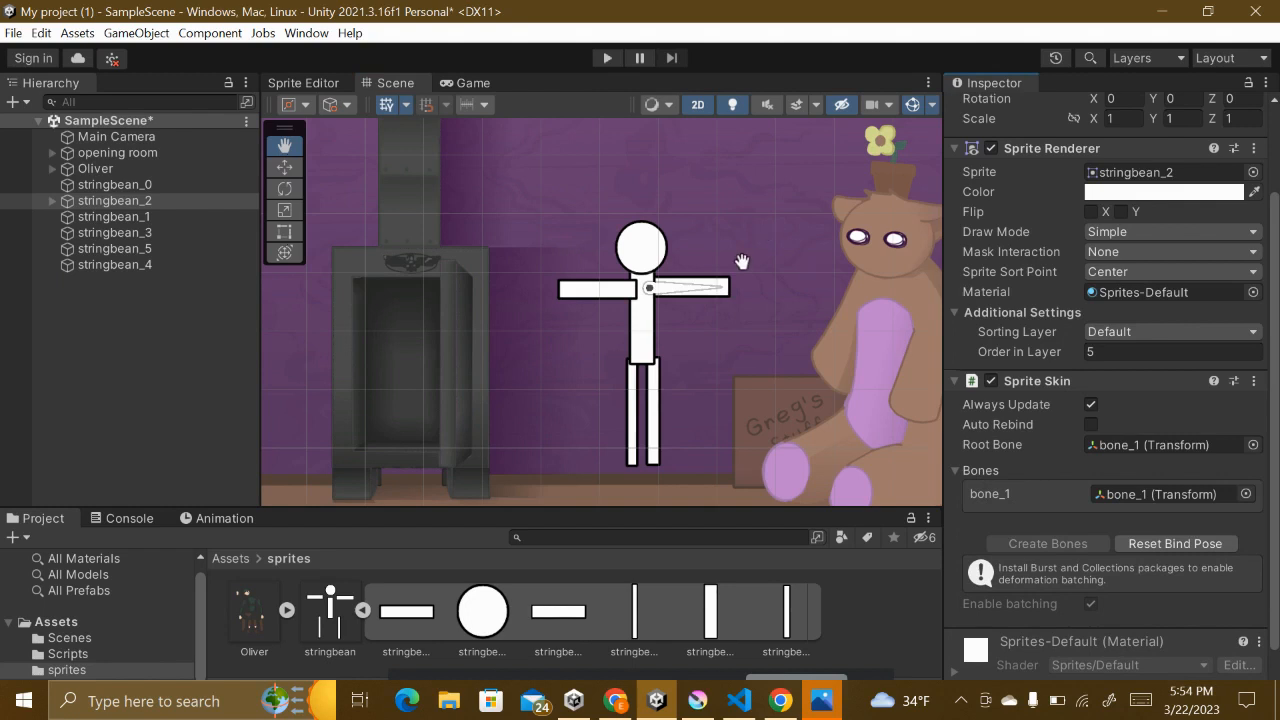
pyautogui.moveTo(697, 290)
pyautogui.mouseDown()
pyautogui.moveTo(698, 218)
pyautogui.moveTo(708, 350)
pyautogui.moveTo(690, 375)
pyautogui.moveTo(712, 232)
pyautogui.moveTo(722, 272)
pyautogui.moveTo(709, 305)
pyautogui.mouseUp()
pyautogui.click(645, 335)
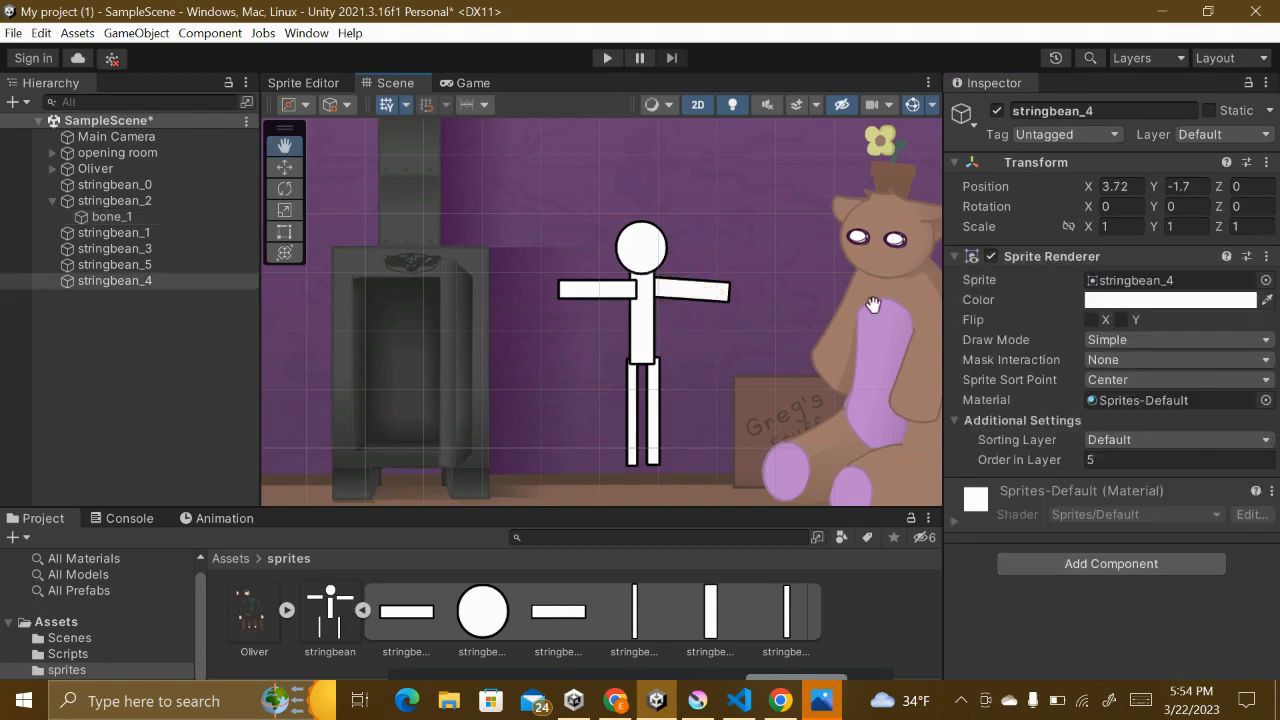
# Open the Animation window for bone_1 of the arm stringbean_2.
pyautogui.click(210, 519)
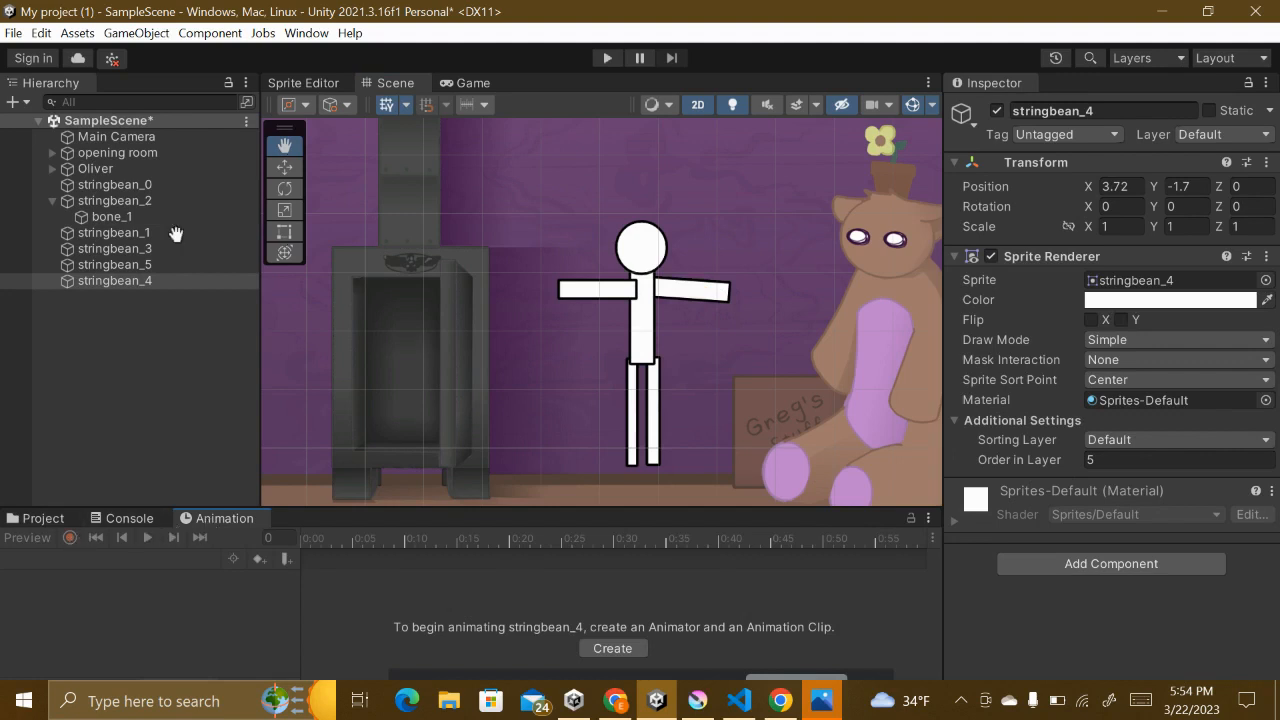
pyautogui.click(115, 216)
pyautogui.click(115, 248)
pyautogui.click(120, 185)
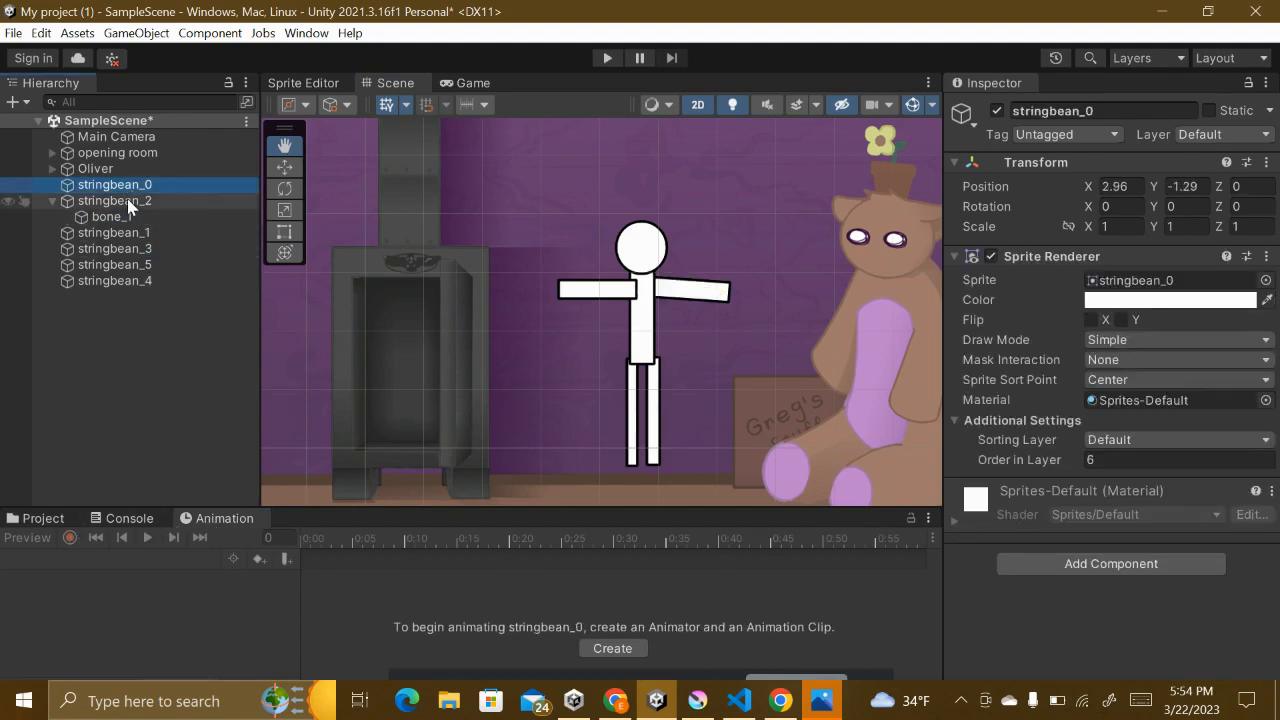
pyautogui.click(115, 200)
pyautogui.click(115, 232)
pyautogui.click(112, 216)
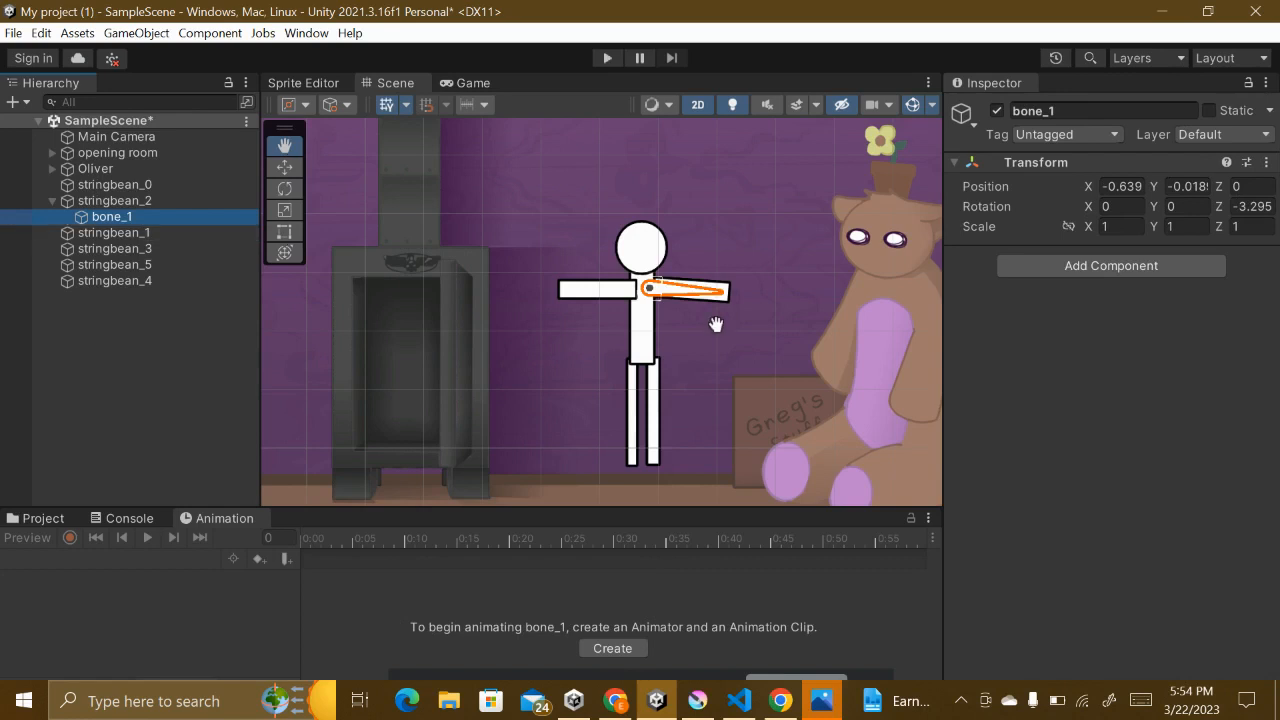
# Create an animation clip named stringbeanwave for bone_1 in the sprites folder.
pyautogui.click(614, 647)
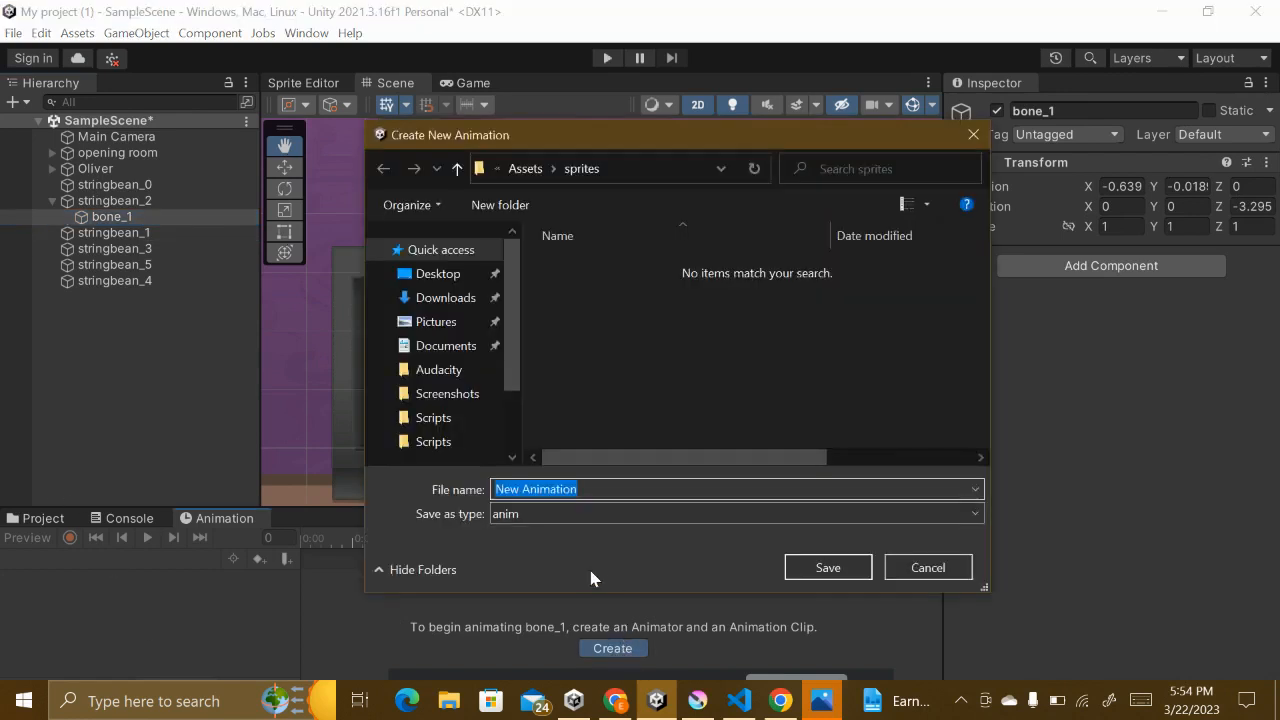
pyautogui.press('BackSpace')
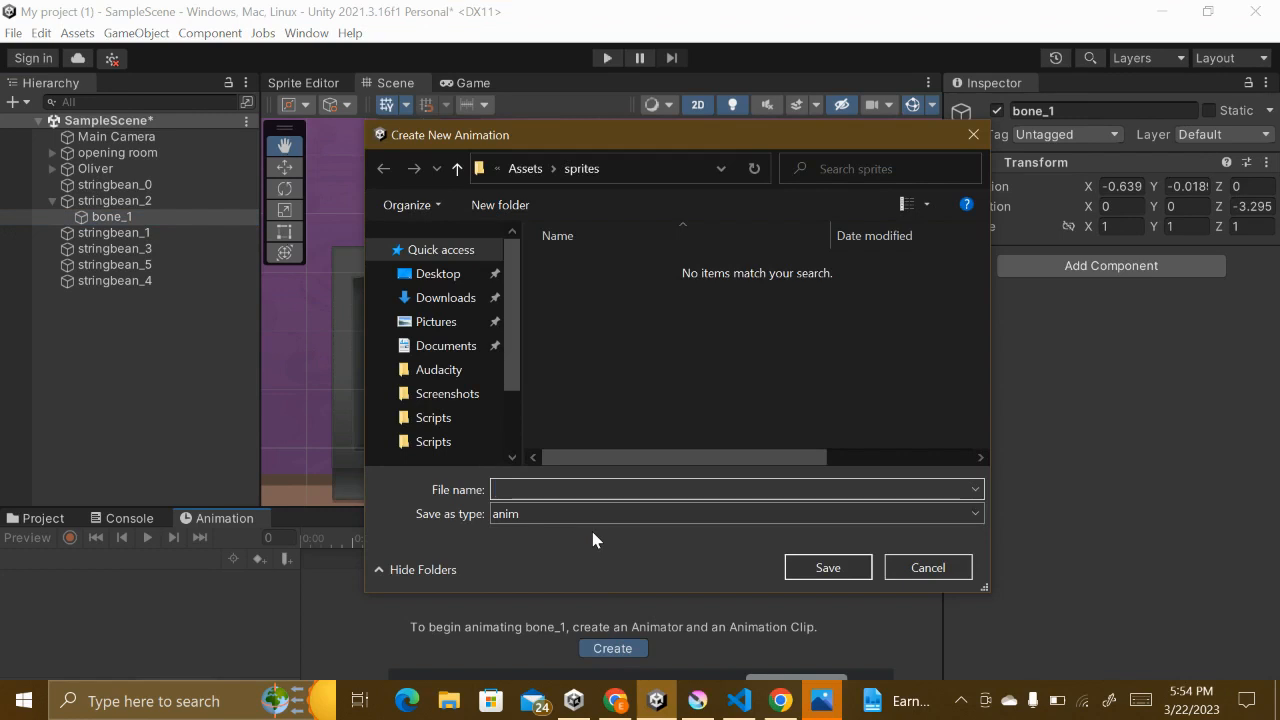
pyautogui.write('stinrg')
pyautogui.press('BackSpace')
pyautogui.press('BackSpace')
pyautogui.press('BackSpace')
pyautogui.press('BackSpace')
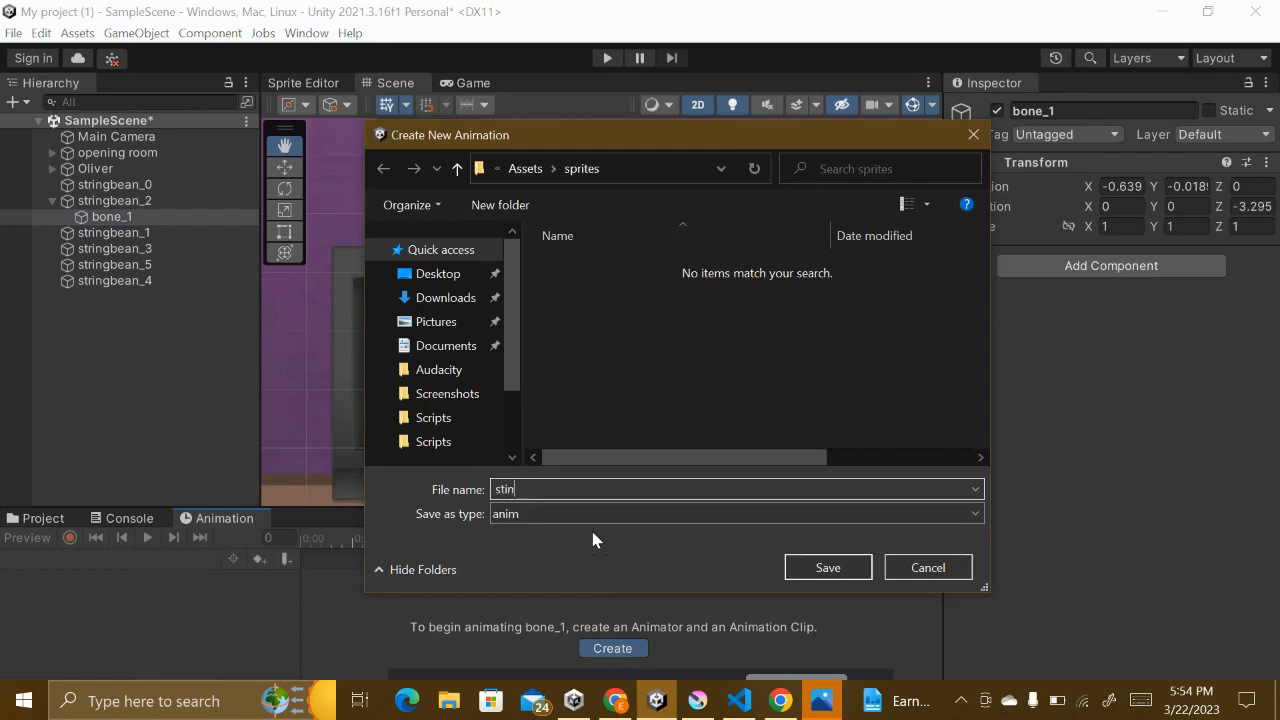
pyautogui.write('ring be')
pyautogui.press('BackSpace')
pyautogui.press('BackSpace')
pyautogui.press('BackSpace')
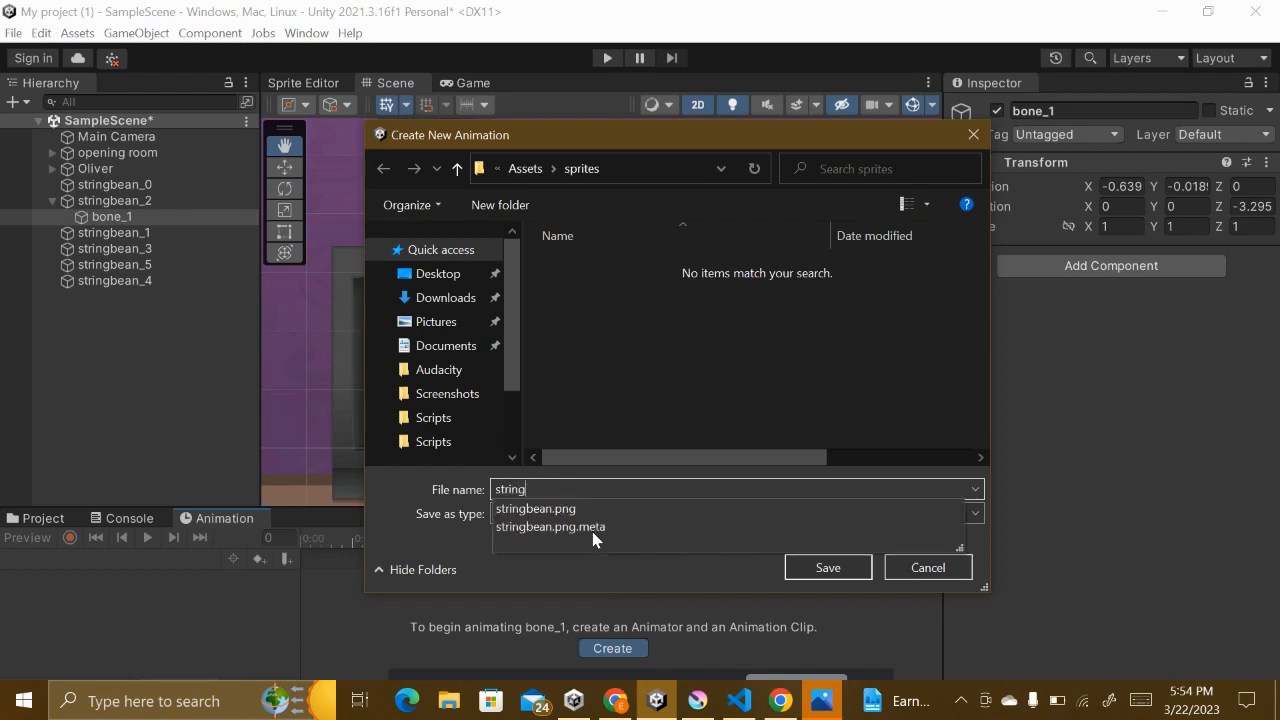
pyautogui.write('bean')
pyautogui.press('BackSpace')
pyautogui.write('wave')
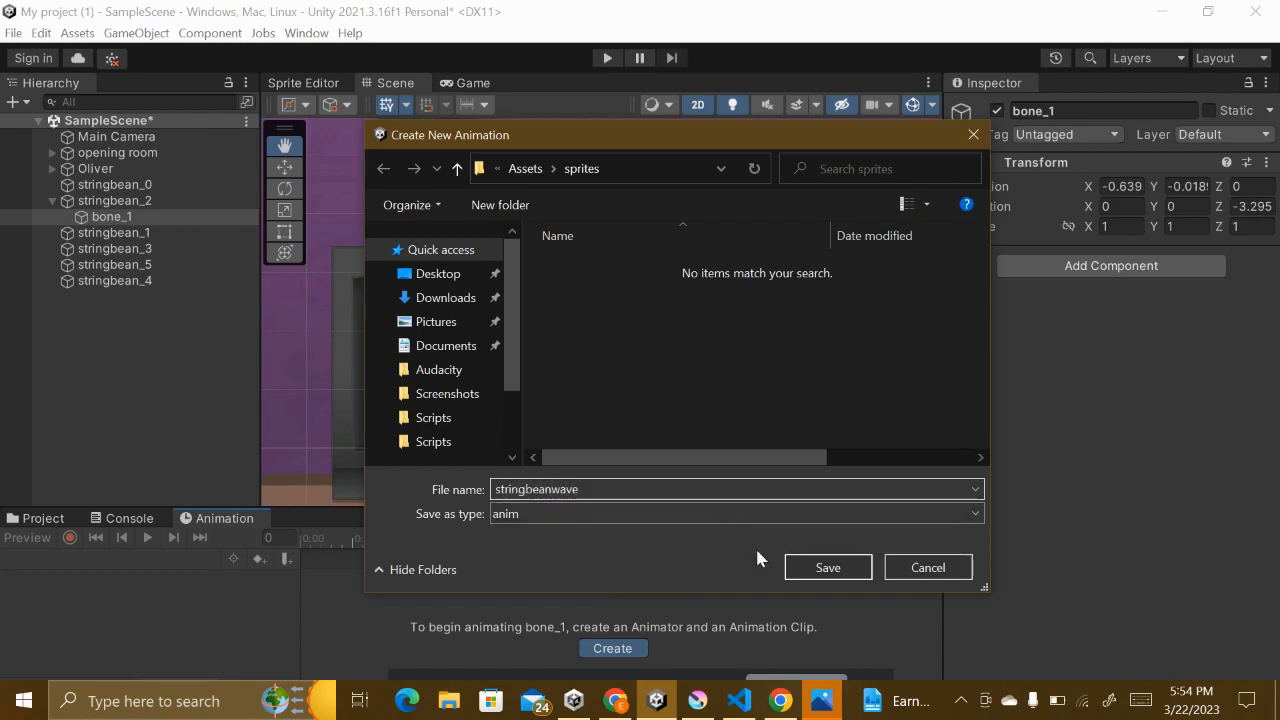
pyautogui.click(812, 568)
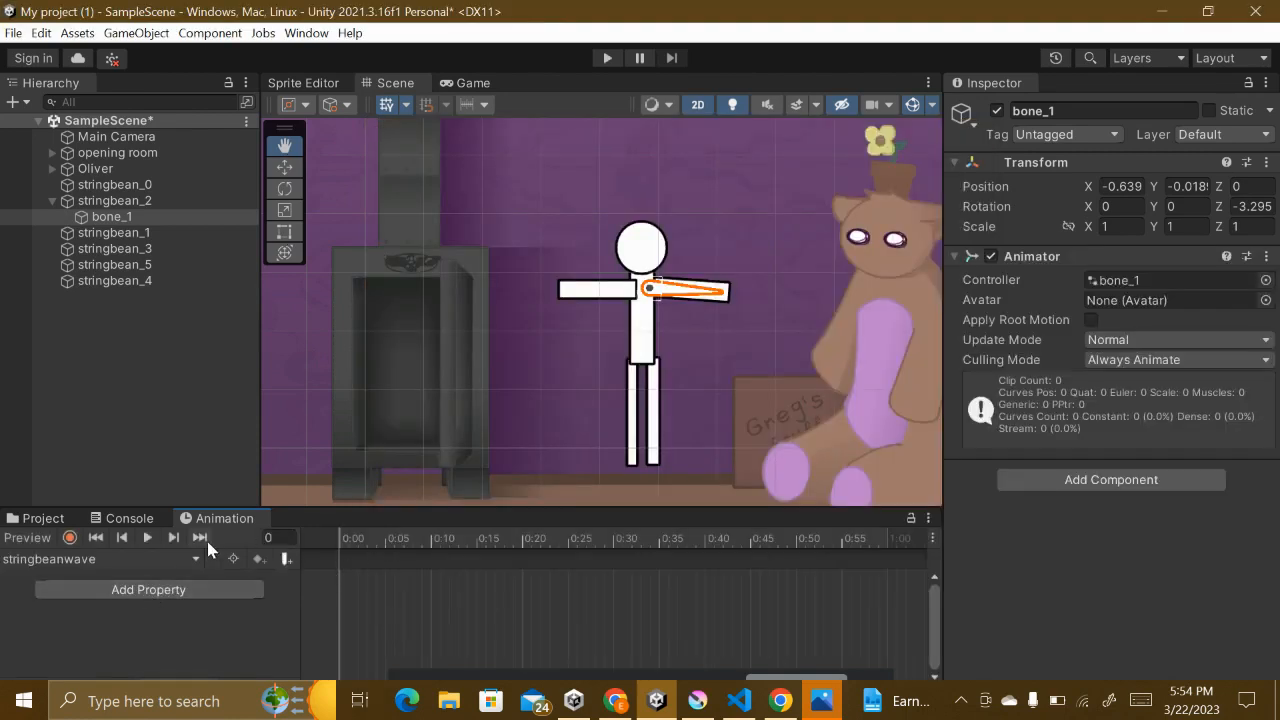
# Start recording the stringbeanwave clip and key bone_1 at frame 0 with the arm raised to about 27.6°.
pyautogui.click(70, 538)
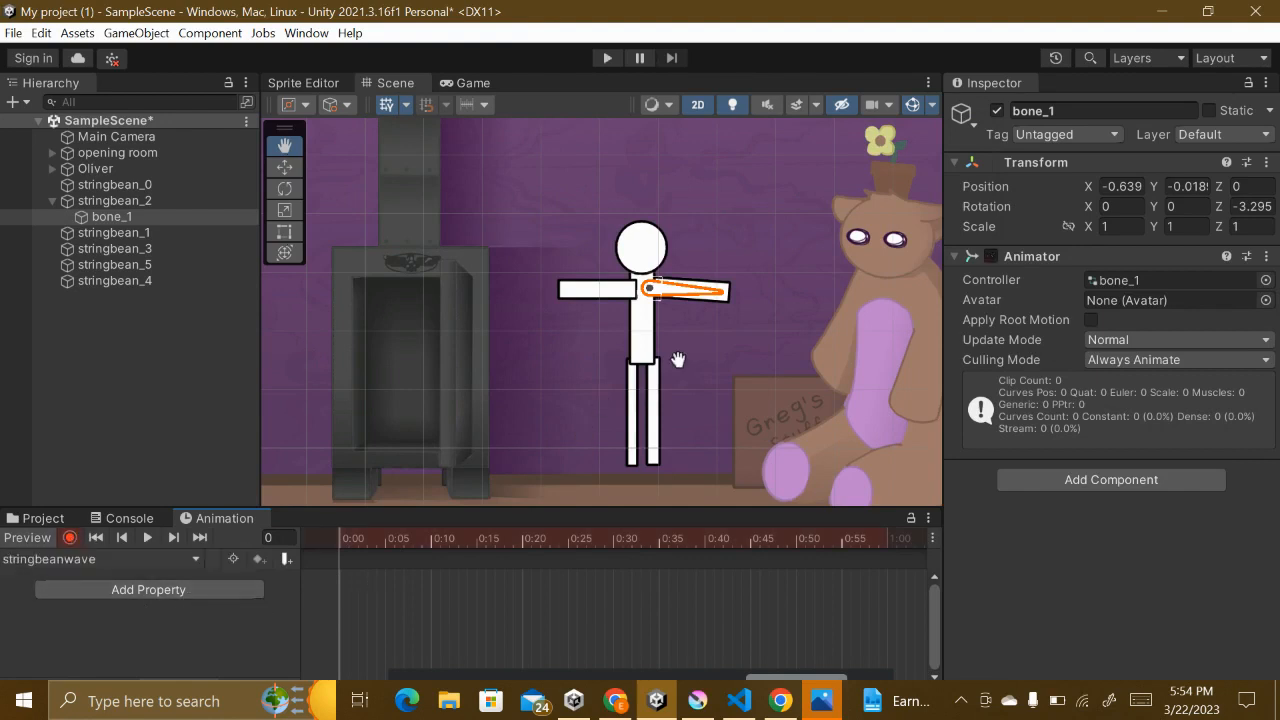
pyautogui.click(228, 592)
pyautogui.click(180, 620)
pyautogui.moveTo(716, 292); pyautogui.dragTo(708, 264)
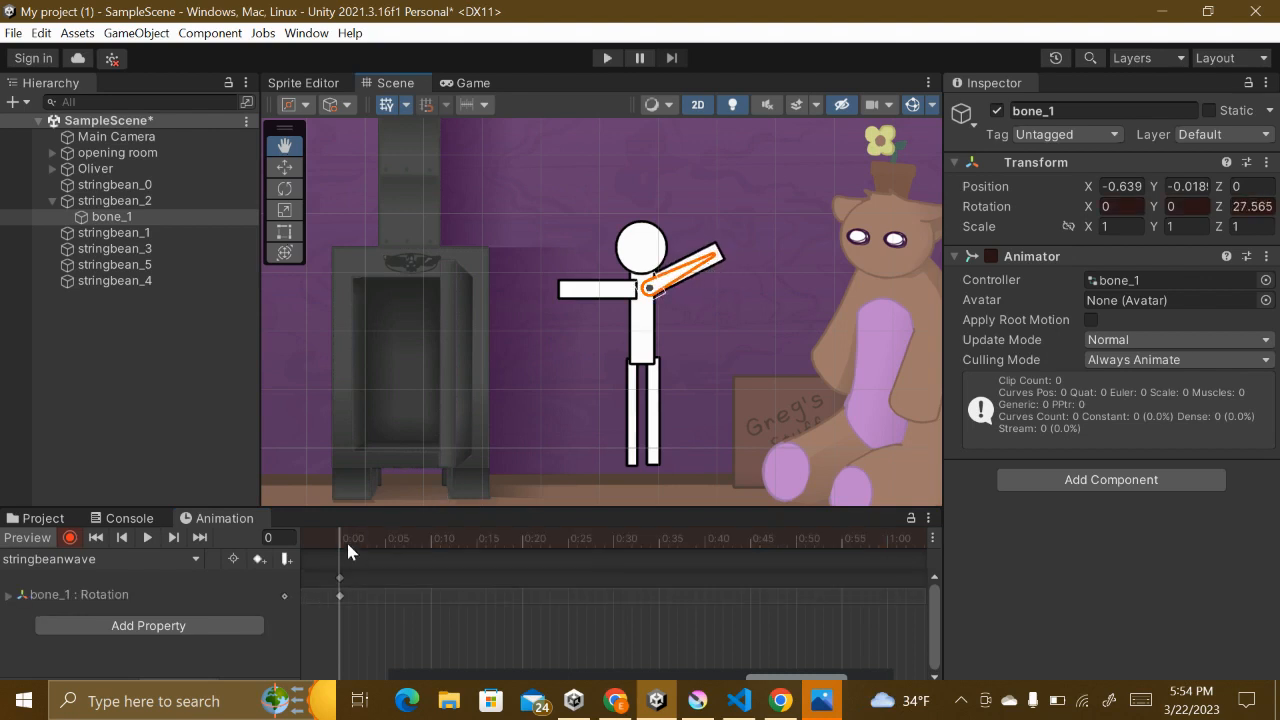
# Key bone_1 lowered to about -28.1° at frame 10 and raised to about 24.5° at frame 21.
pyautogui.moveTo(341, 531); pyautogui.dragTo(425, 532)
pyautogui.moveTo(714, 262); pyautogui.dragTo(708, 326)
pyautogui.moveTo(442, 537); pyautogui.dragTo(535, 538)
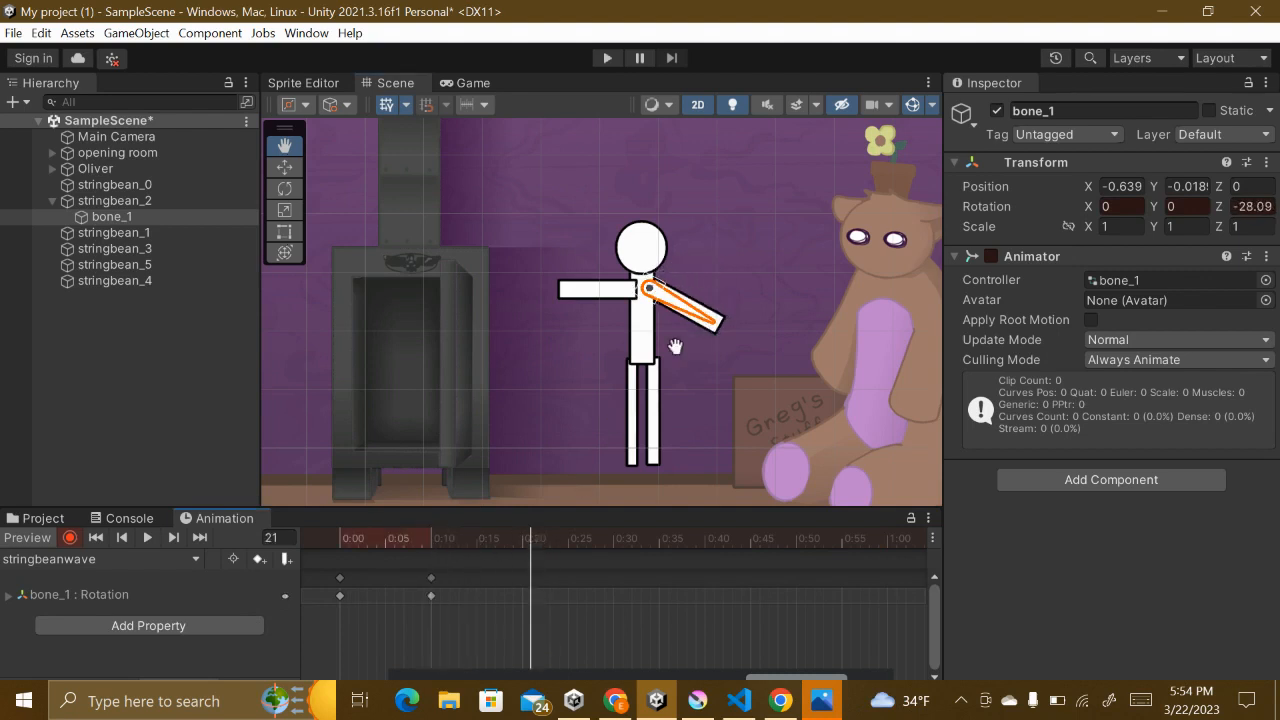
pyautogui.moveTo(710, 322); pyautogui.dragTo(727, 262)
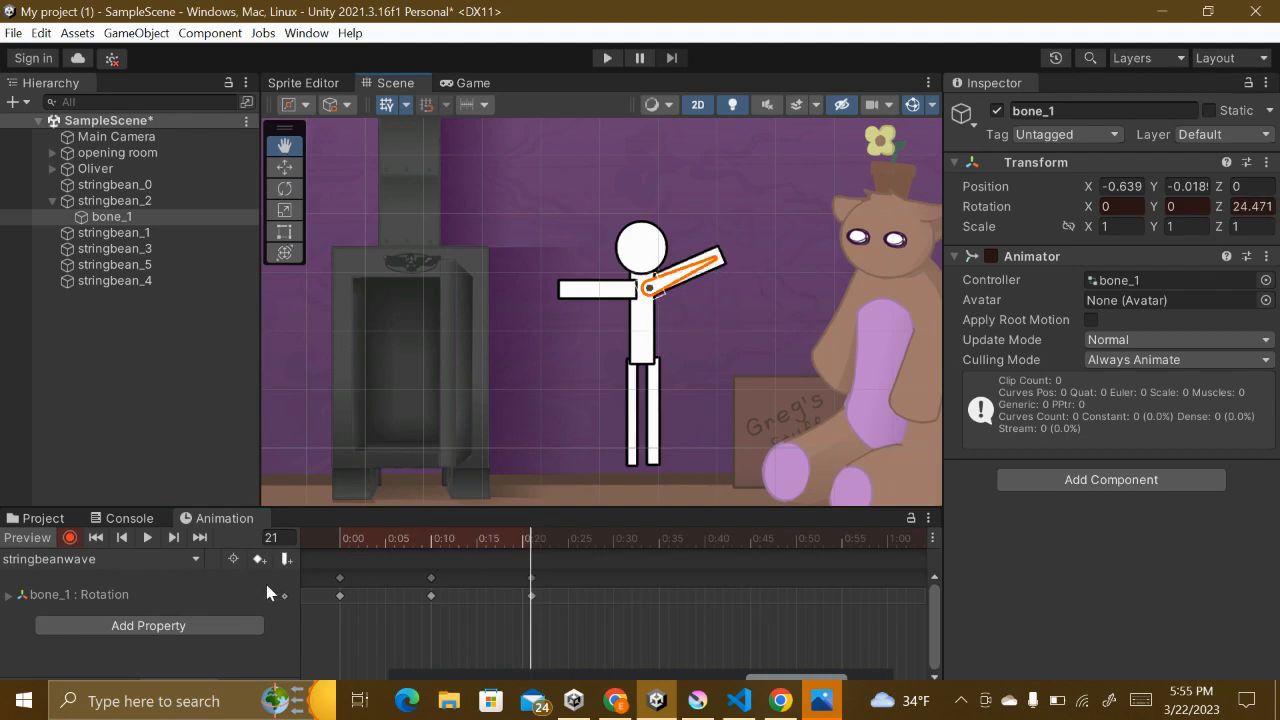
# Play the stringbeanwave clip and watch the arm's waving motion in the context of the whole room.
pyautogui.click(147, 537)
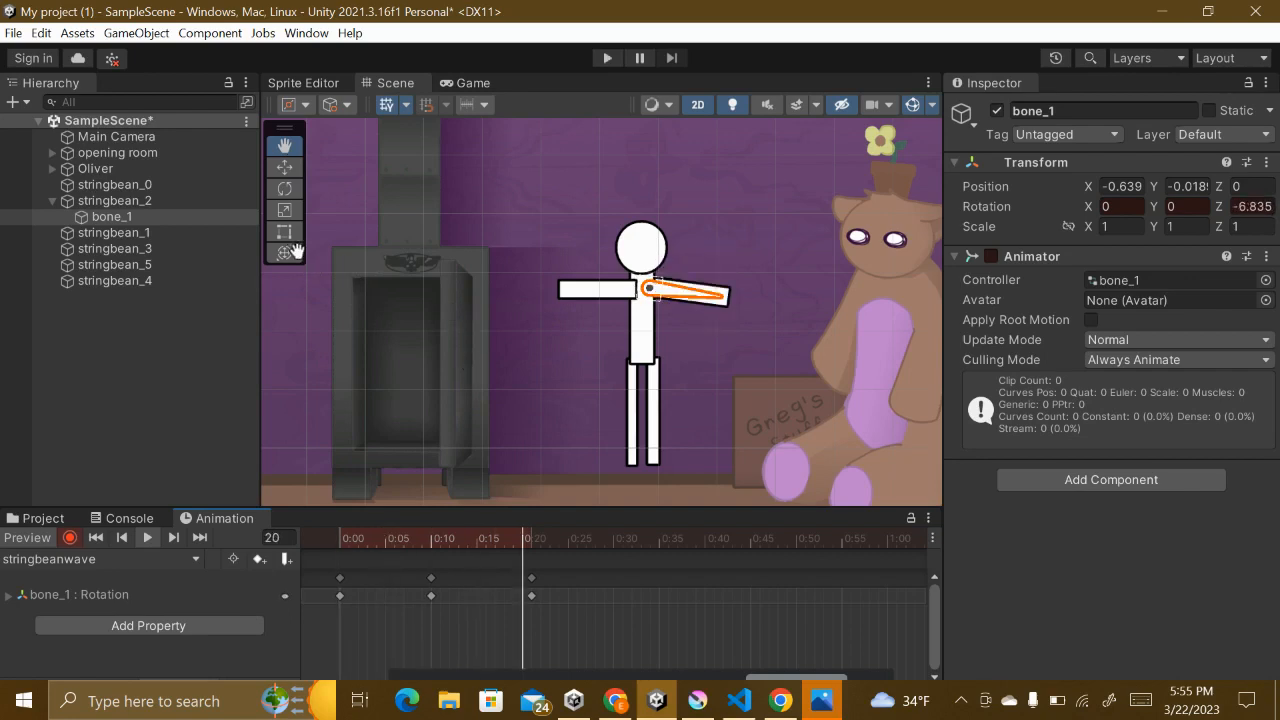
pyautogui.scroll(-3, 461, 239)
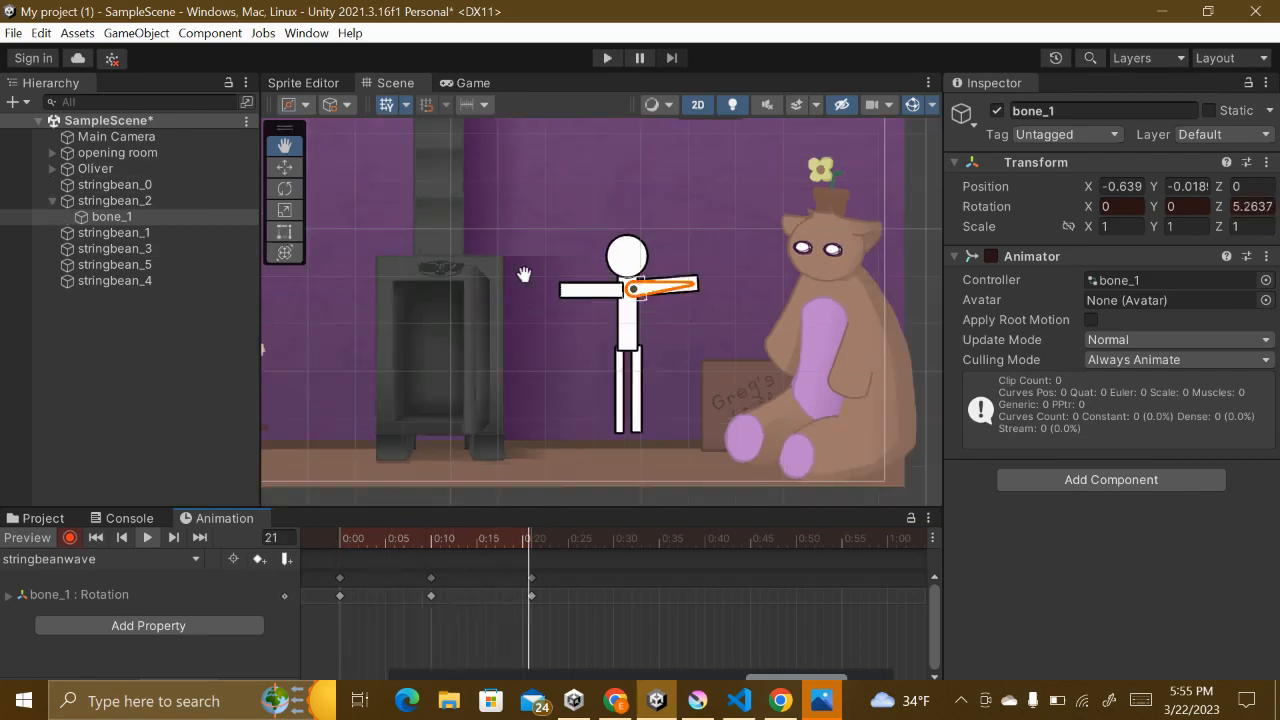
pyautogui.scroll(-2, 461, 239)
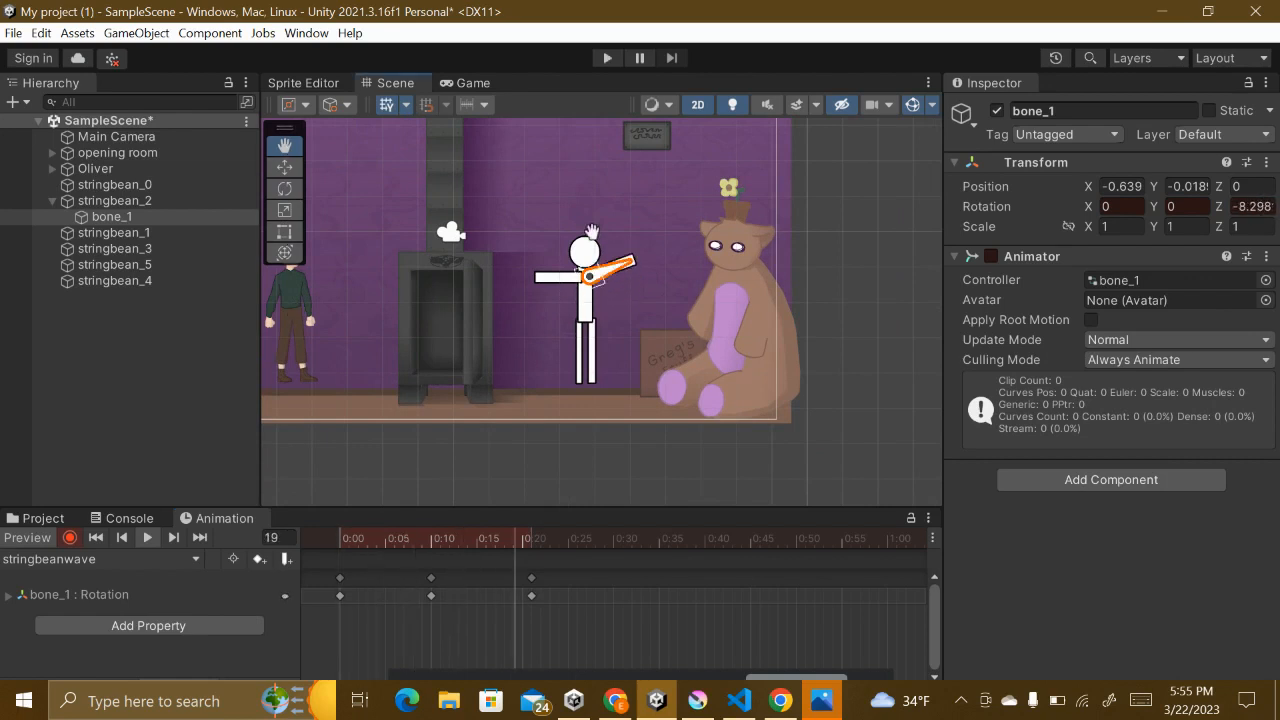
pyautogui.moveTo(529, 194); pyautogui.dragTo(677, 295)
pyautogui.moveTo(657, 246); pyautogui.dragTo(644, 208)
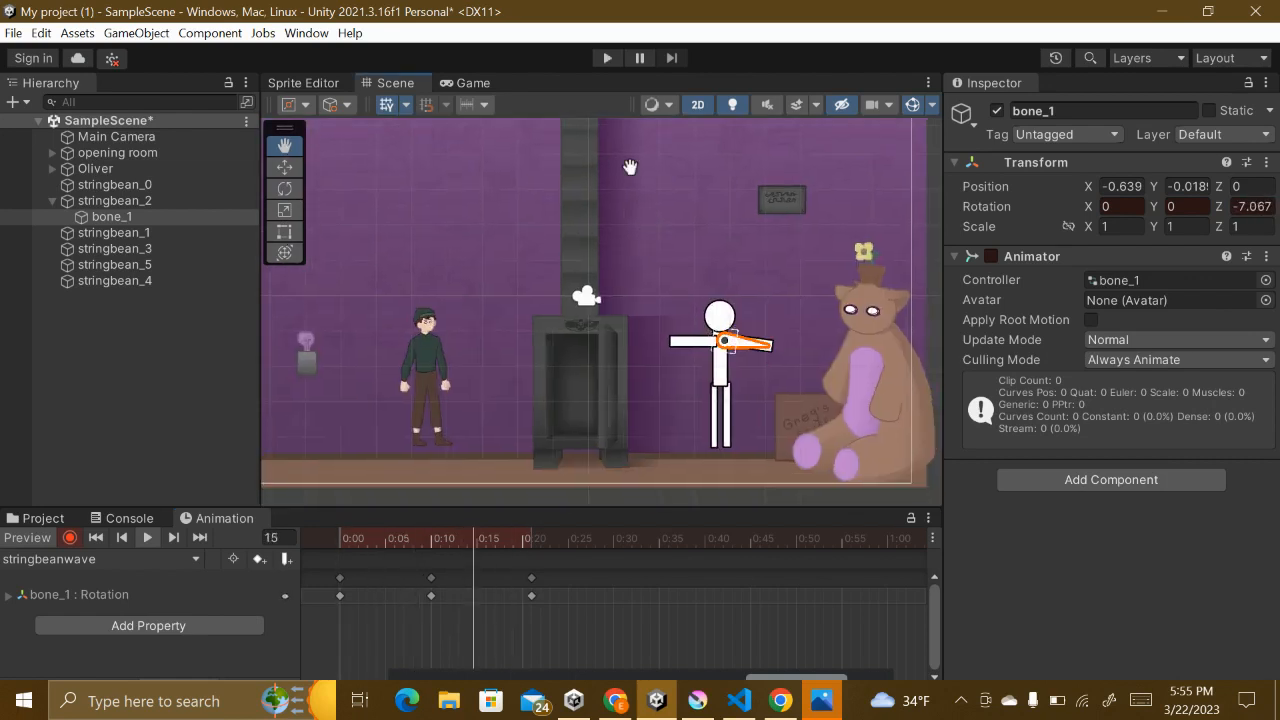